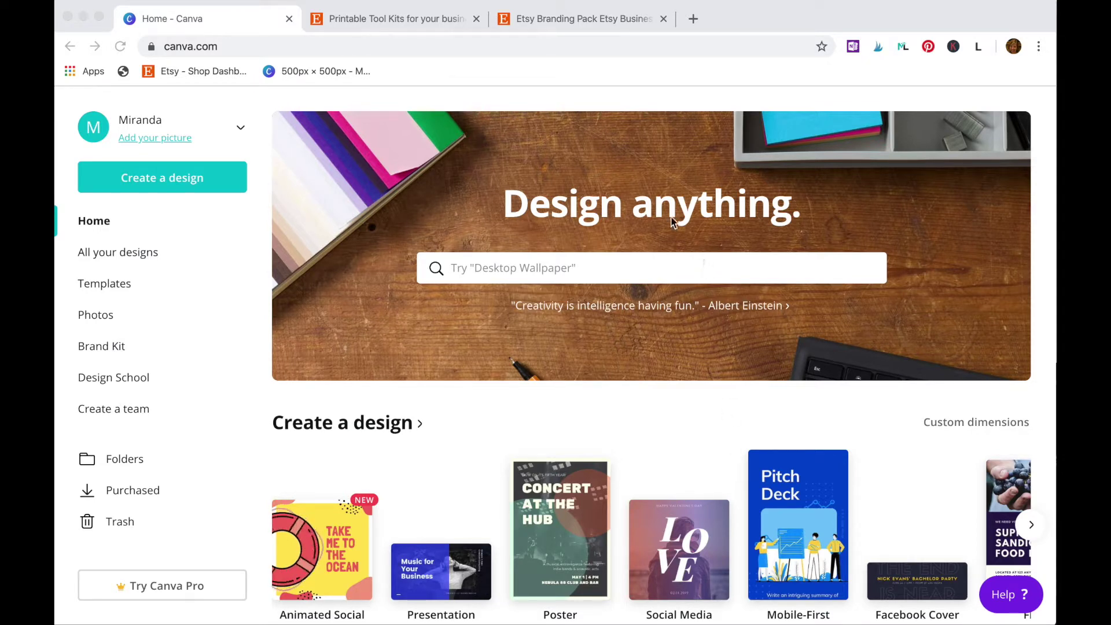
After checking the Etsy shop, change the Brand Kit's pink swatch to off-white #F7F6F3
left_click(443, 22)
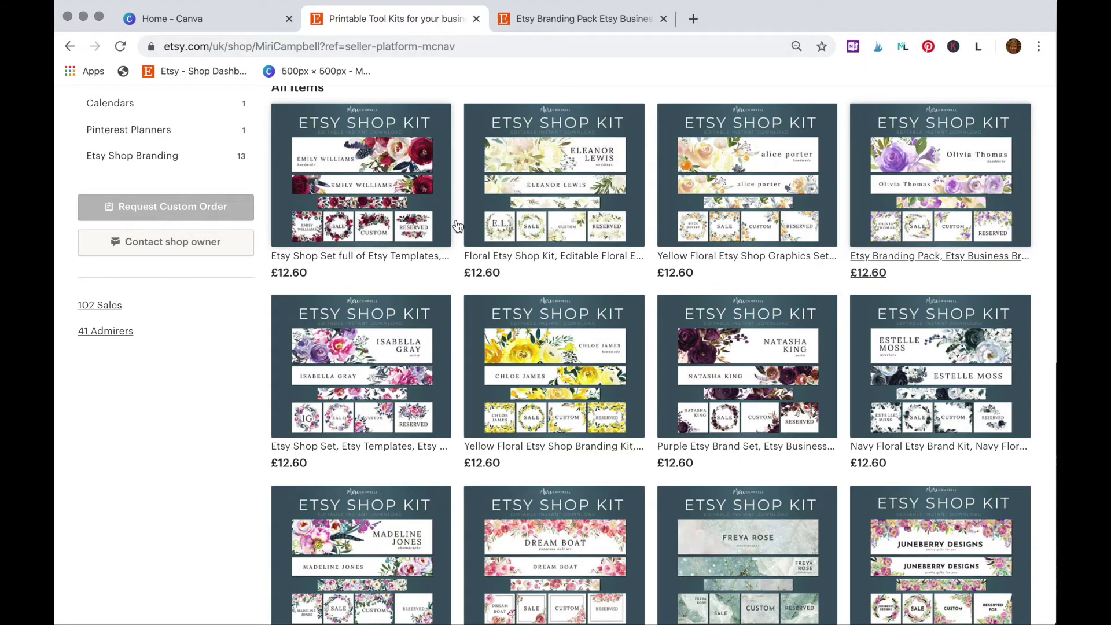
scroll(455, 226, "up", 5)
scroll(456, 225, "up", 3)
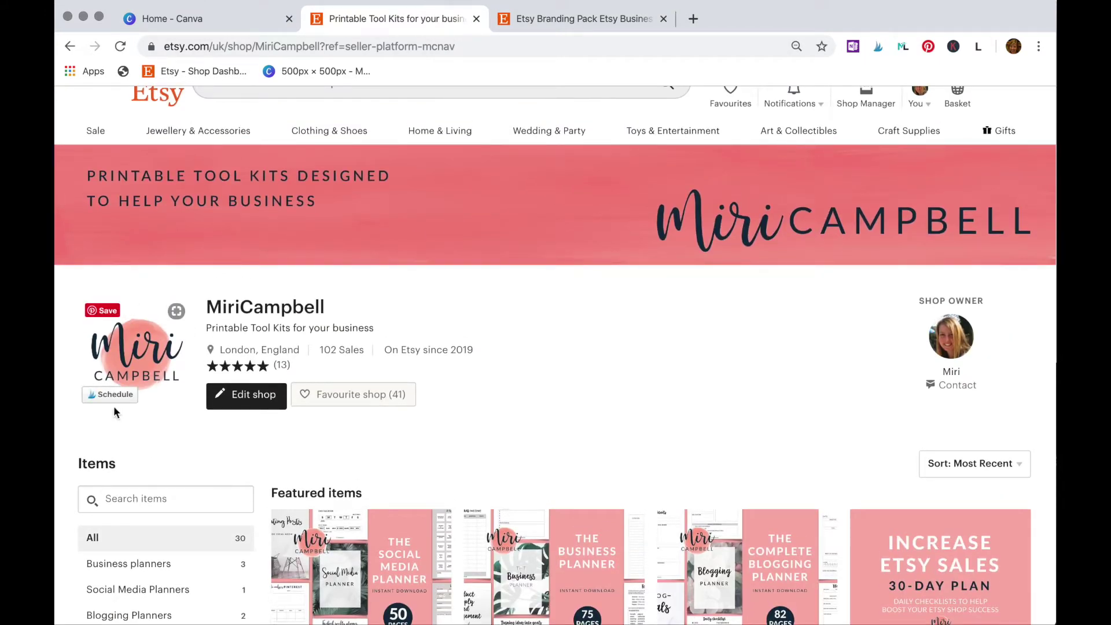
mouse_move(137, 347)
scroll(577, 236, "down", 3)
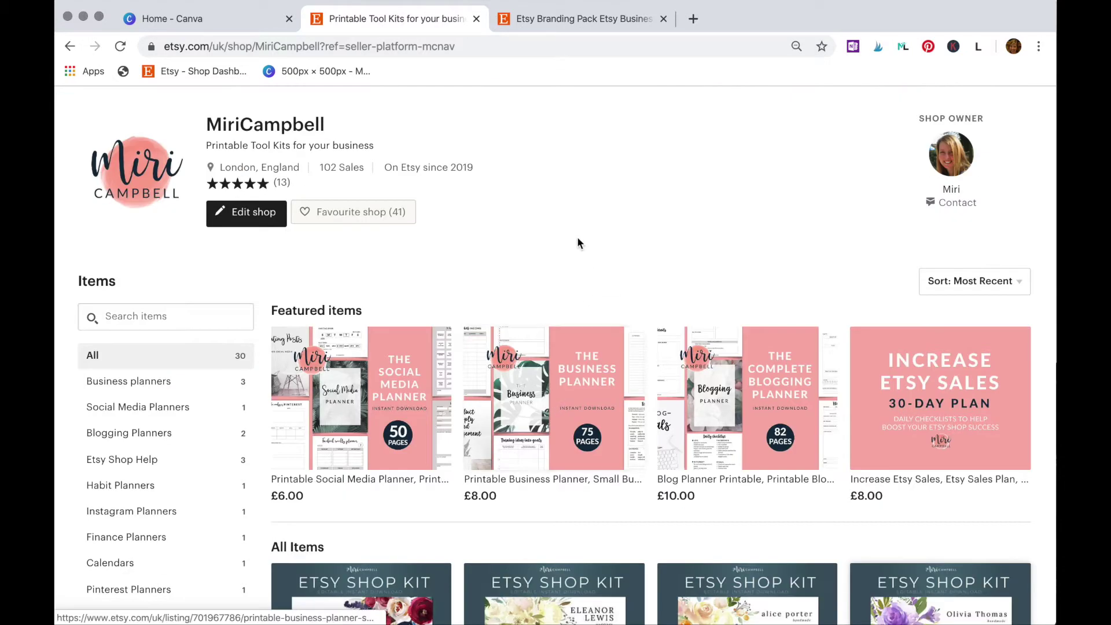
left_click(222, 23)
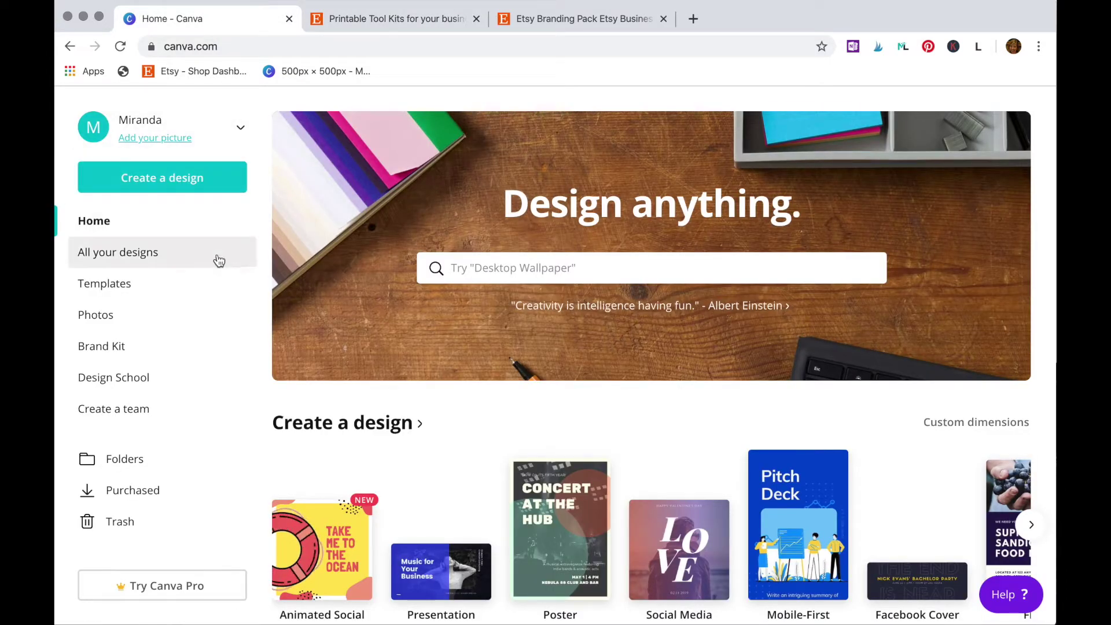
left_click(99, 346)
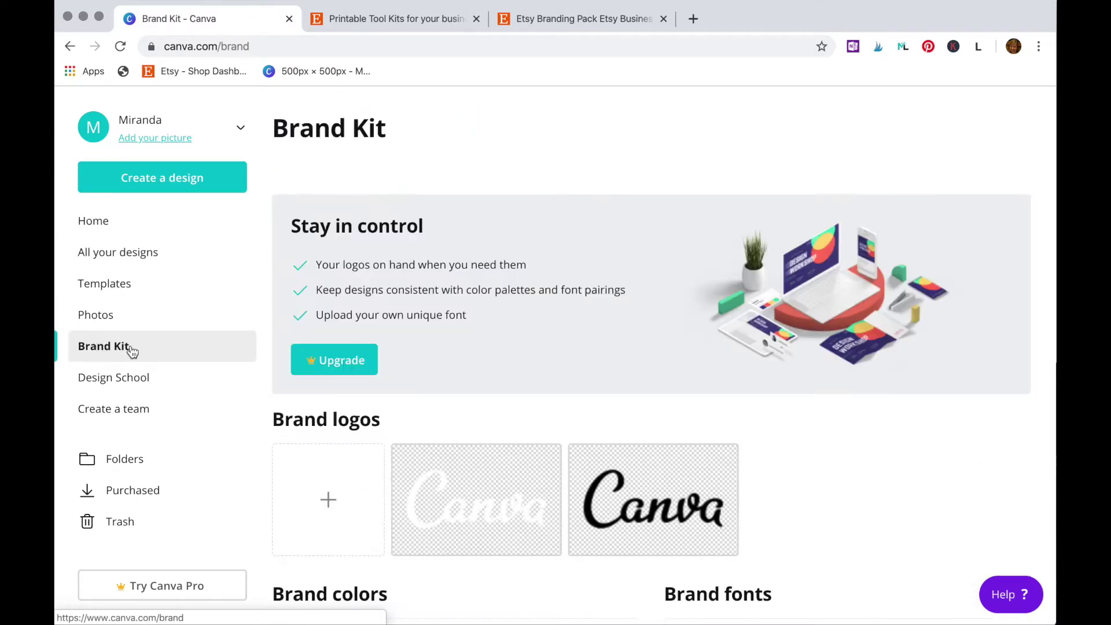
scroll(407, 365, "down", 2)
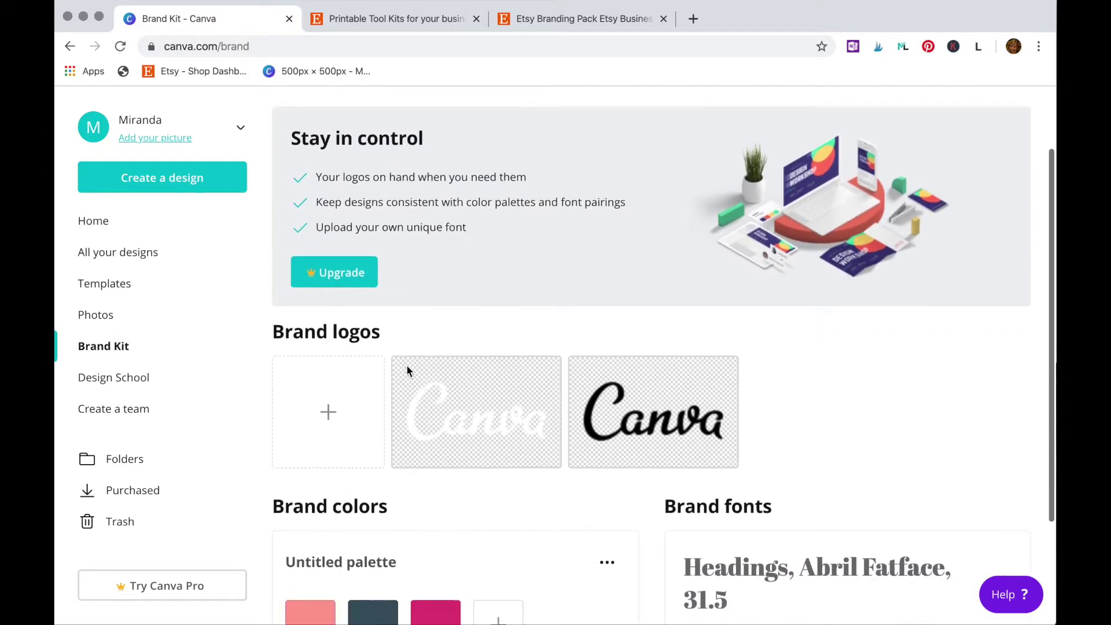
scroll(407, 364, "down", 1)
scroll(407, 365, "down", 2)
scroll(406, 364, "down", 1)
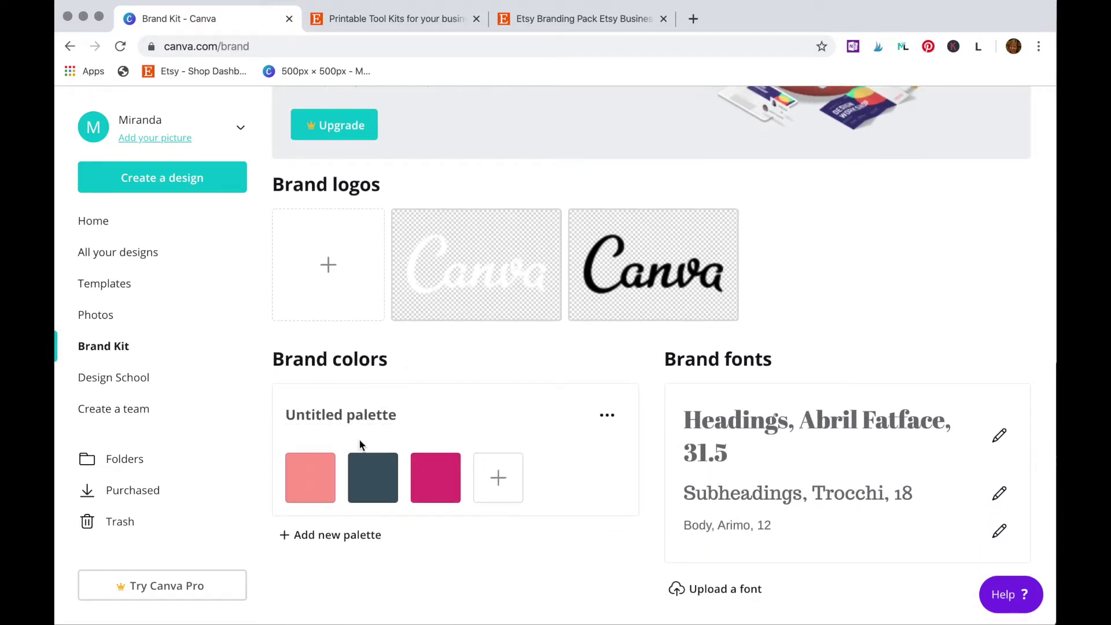
left_click(445, 483)
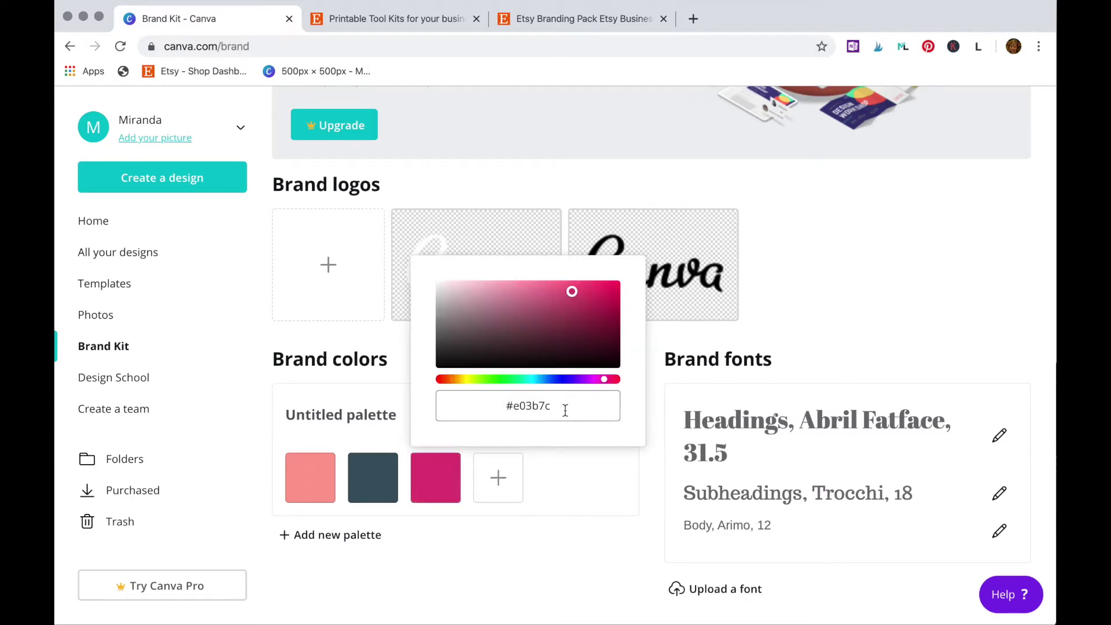
left_click_drag(566, 409, 487, 409)
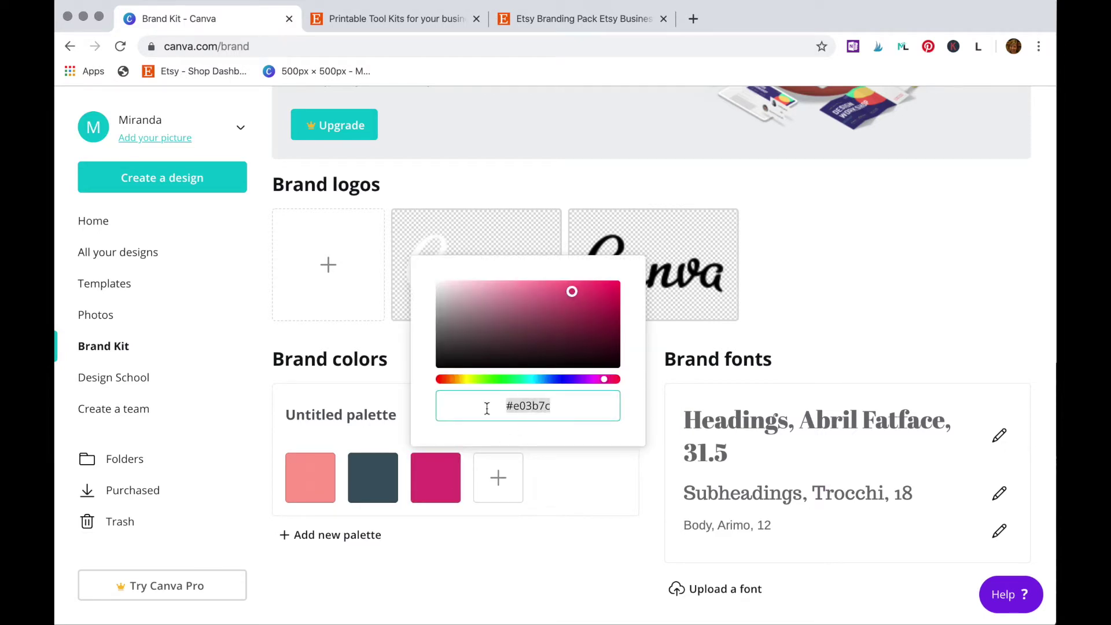
type("#F7")
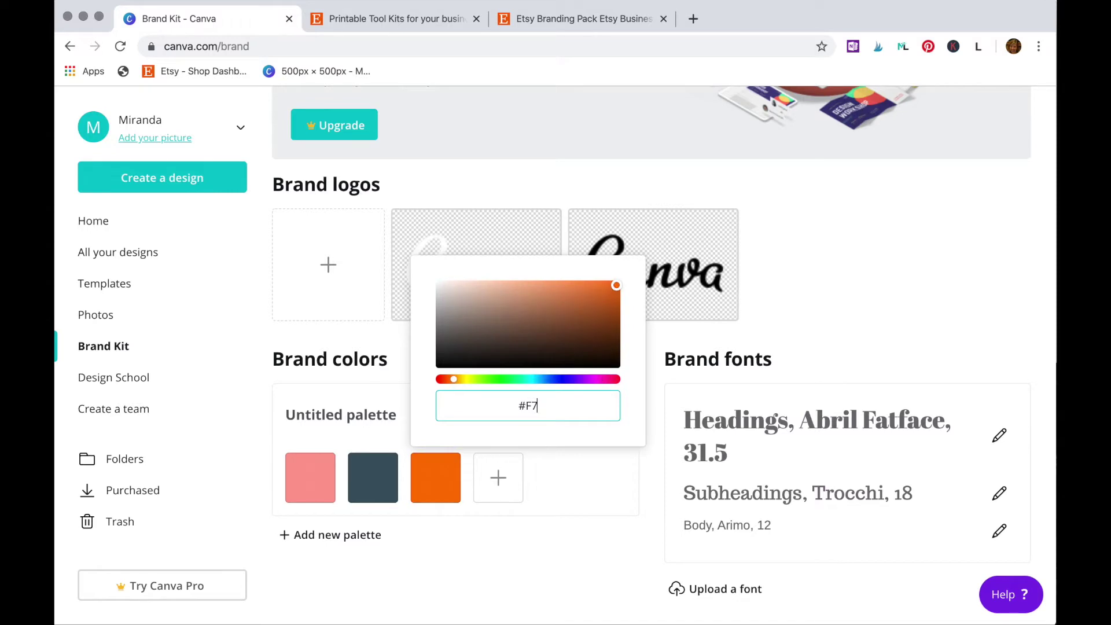
type("F6F")
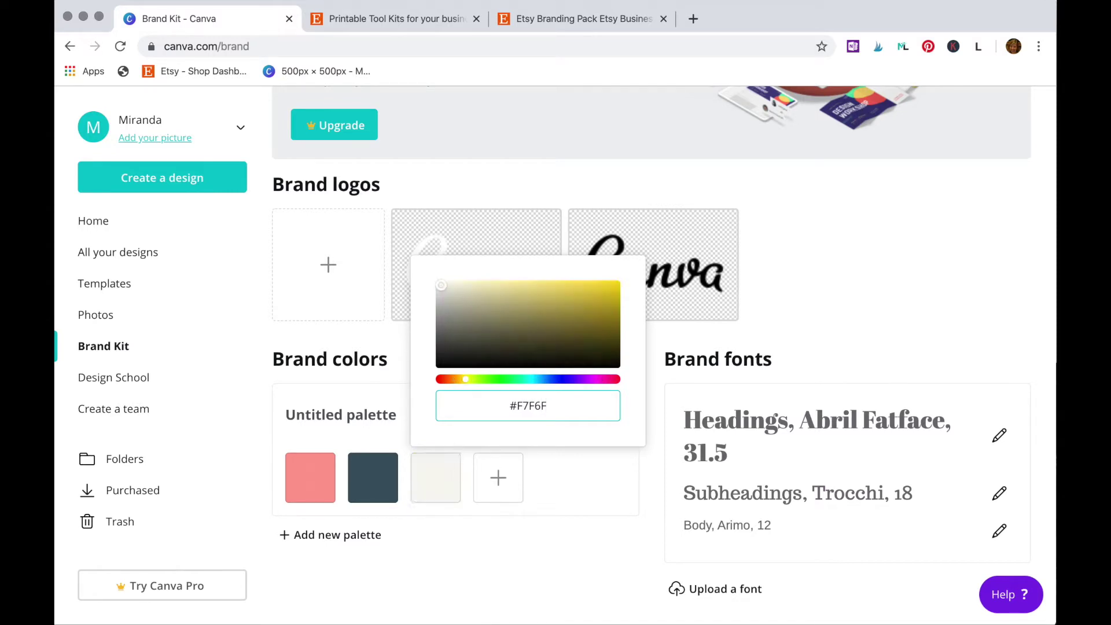
type("3")
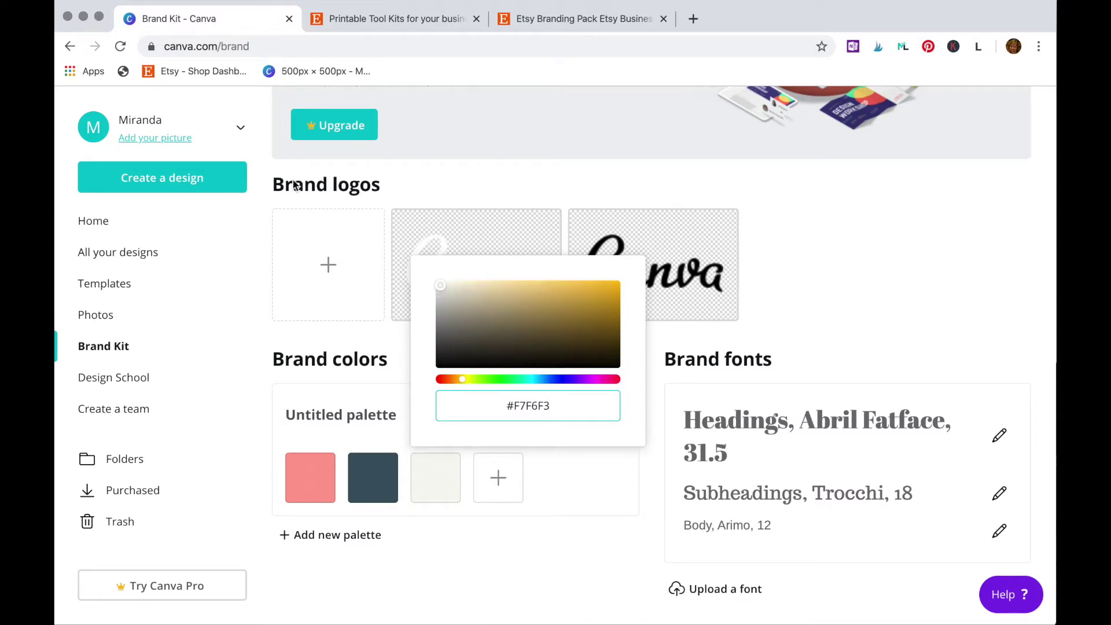
left_click(201, 179)
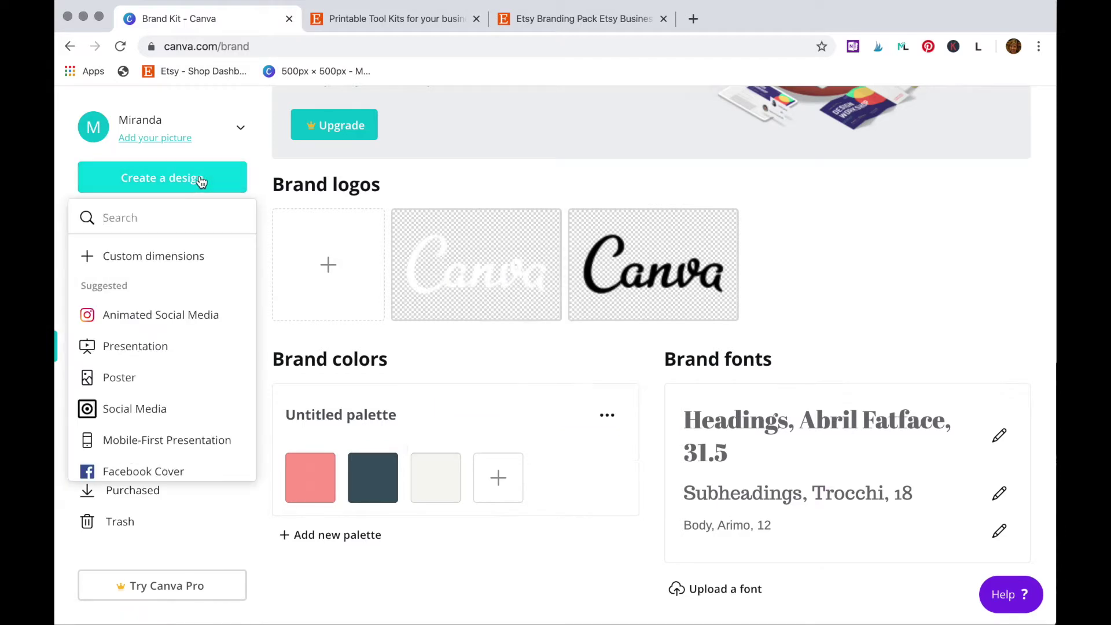
Create a blank custom design of 500 × 500 px
left_click(196, 257)
type("50")
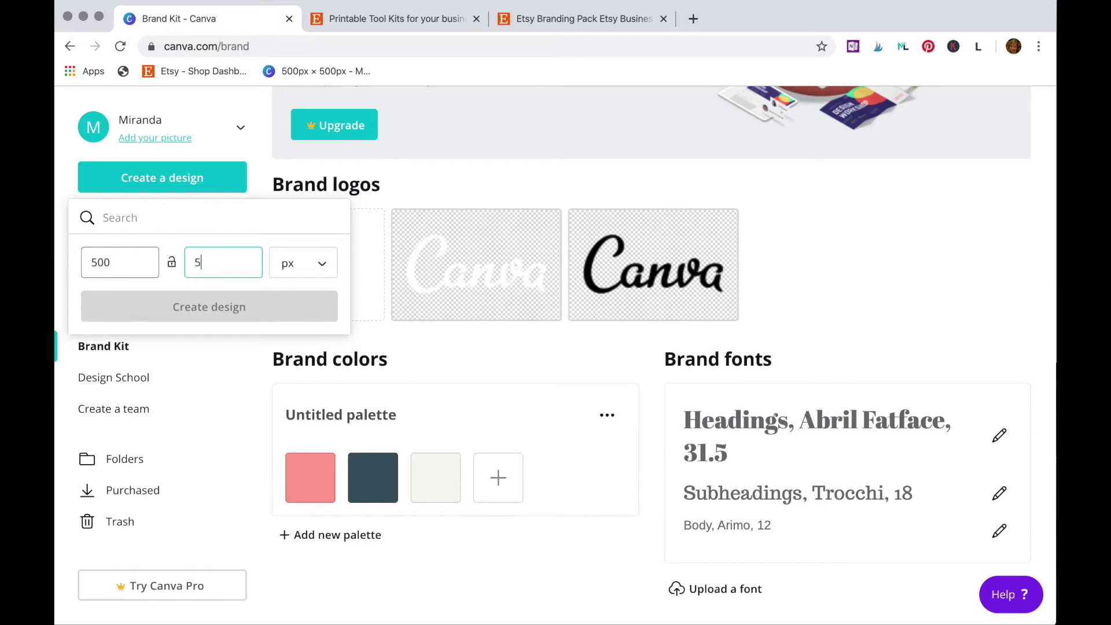
type("0")
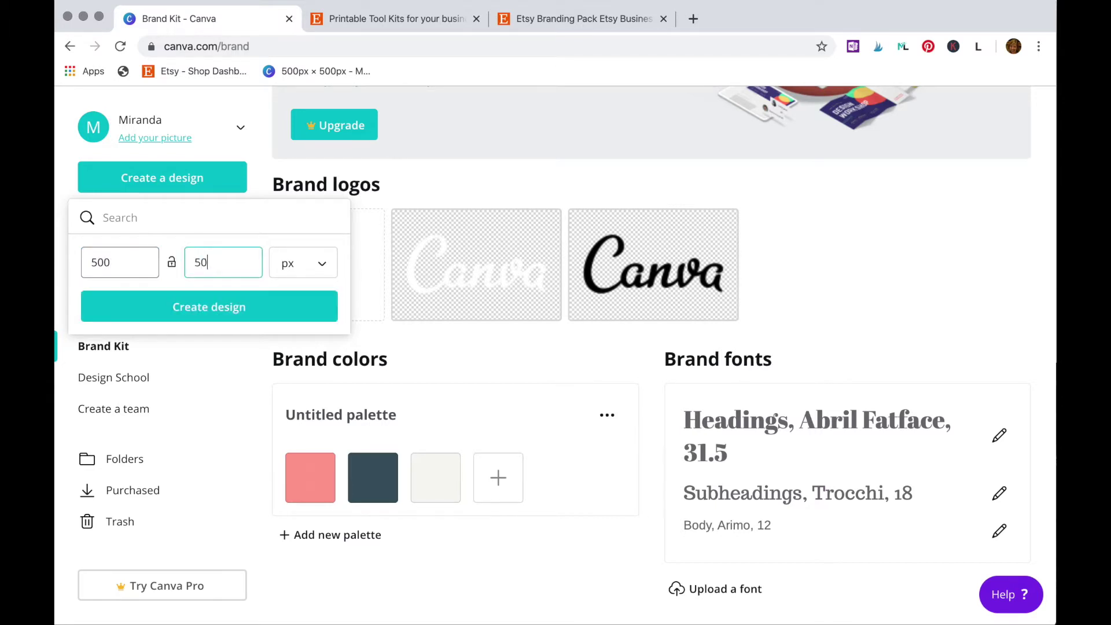
type("0")
key("Return")
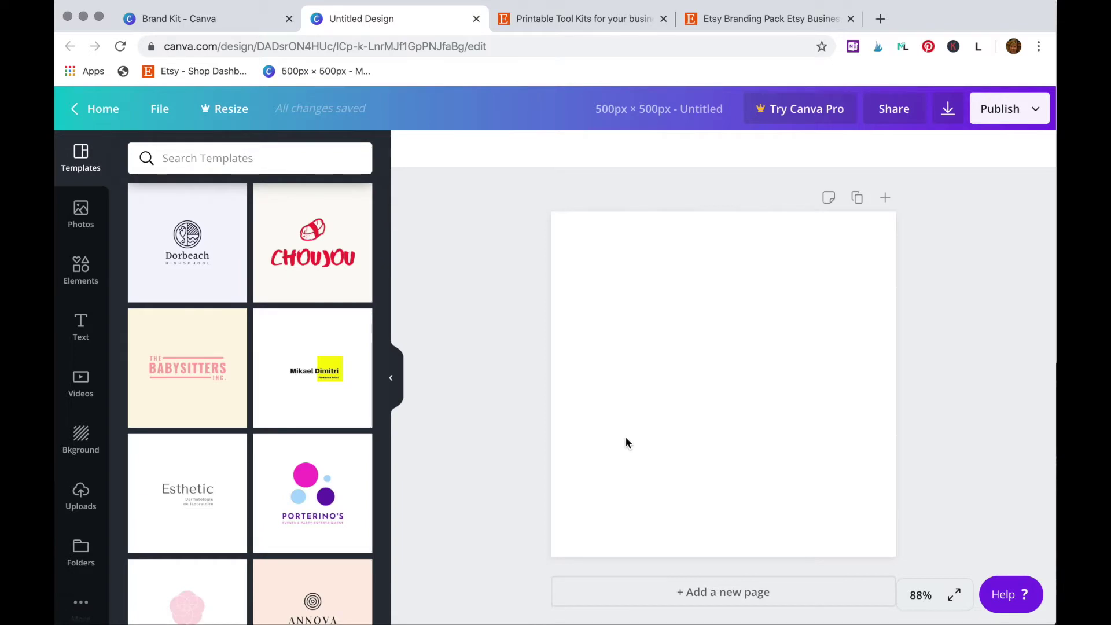
scroll(278, 362, "down", 2)
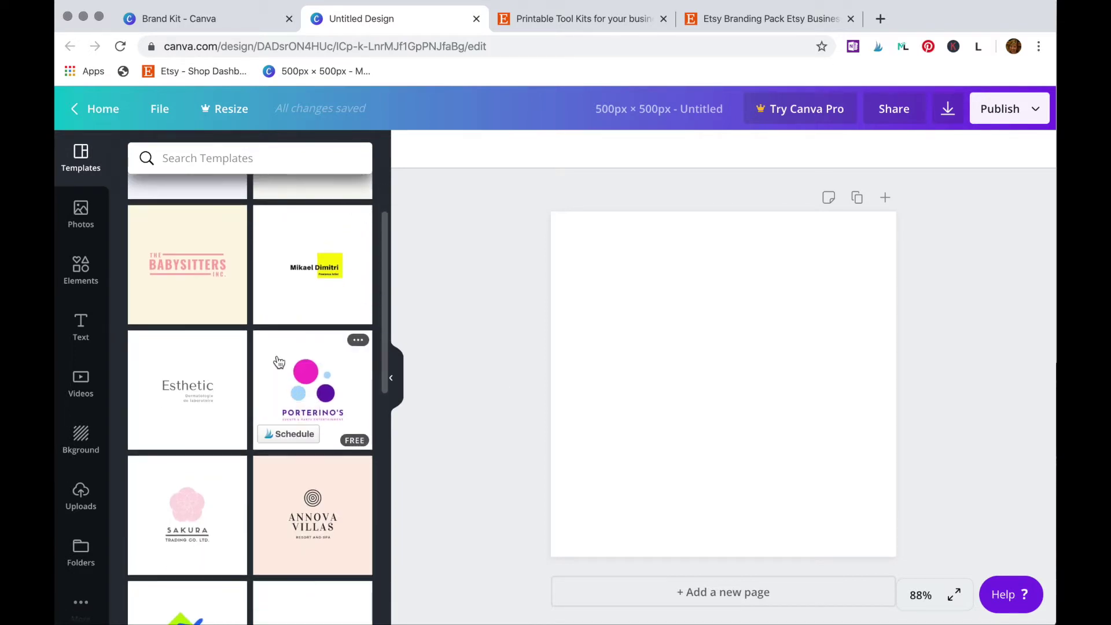
scroll(281, 358, "down", 1)
scroll(289, 353, "down", 1)
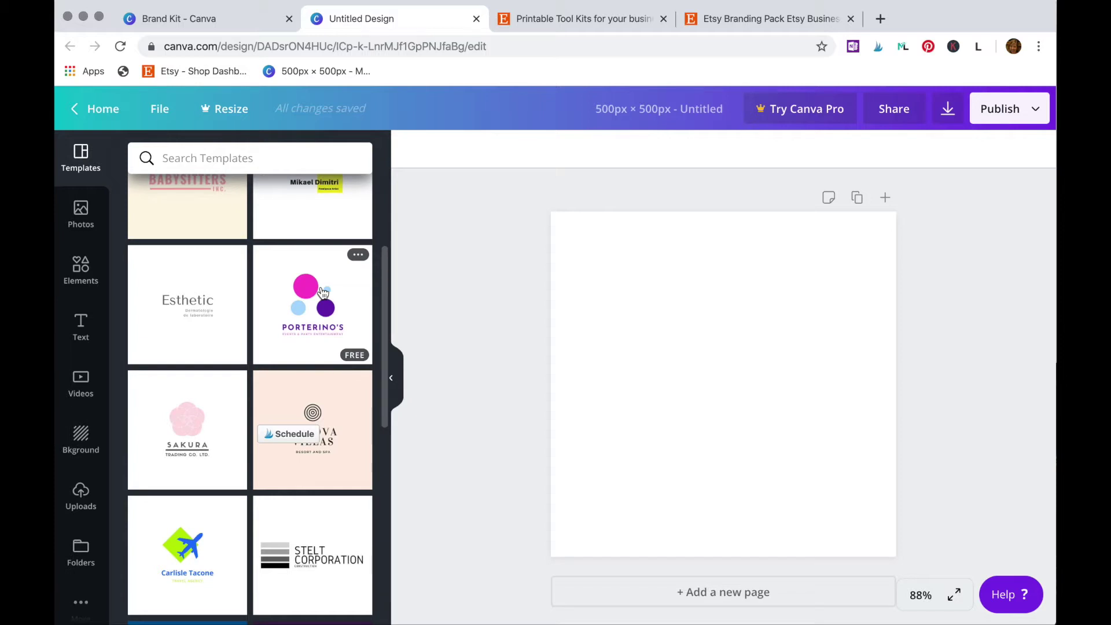
Apply the Porterino's logo template and ungroup it into separate elements
left_click(323, 292)
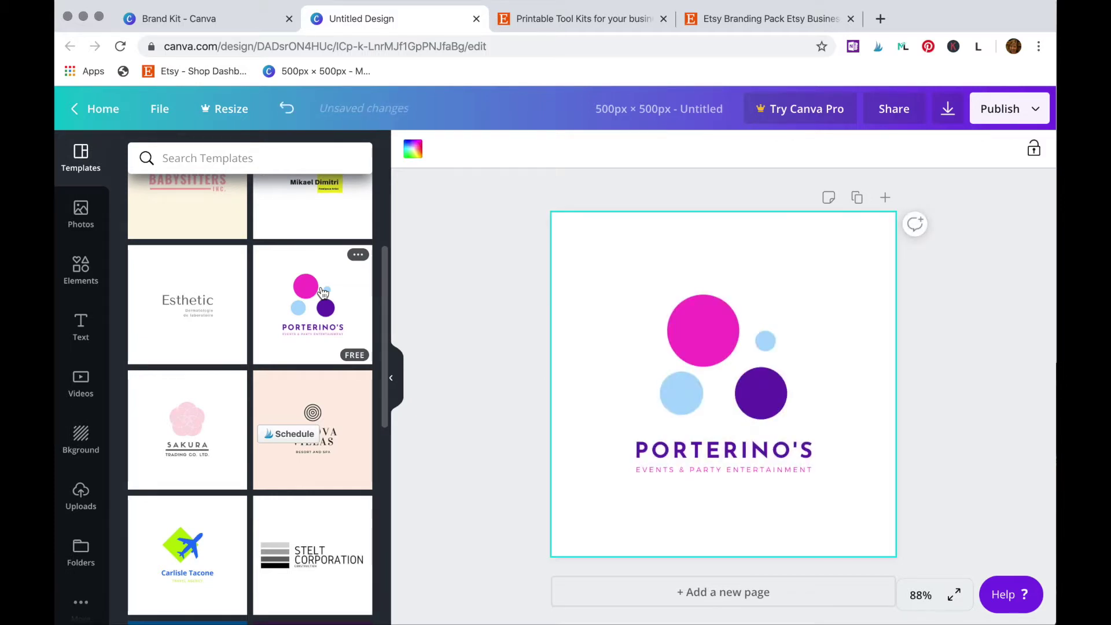
left_click(713, 366)
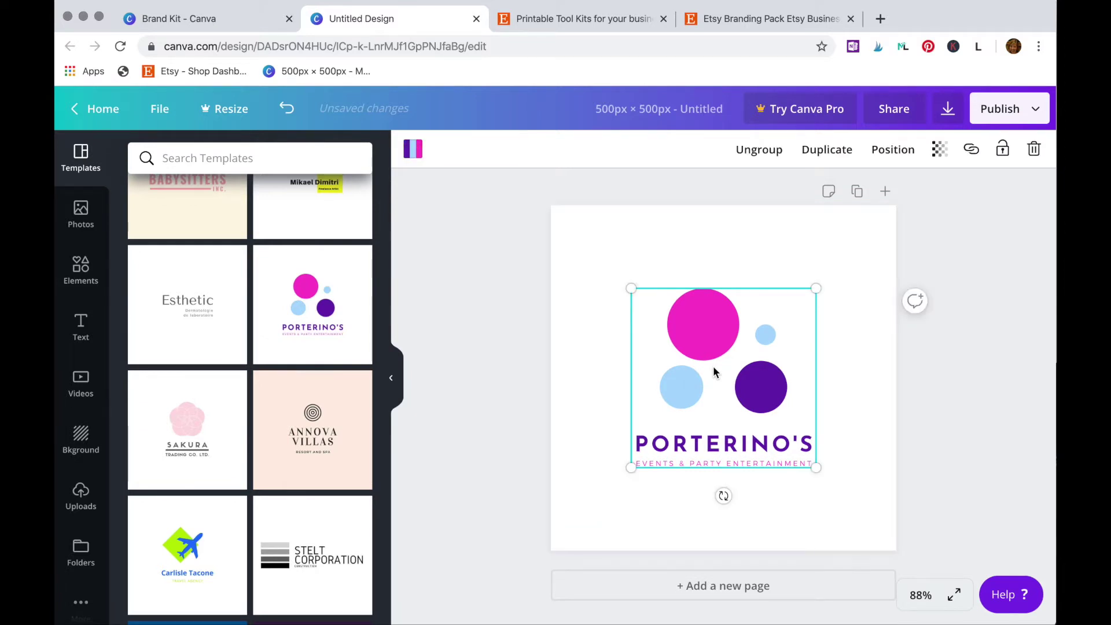
right_click(714, 372)
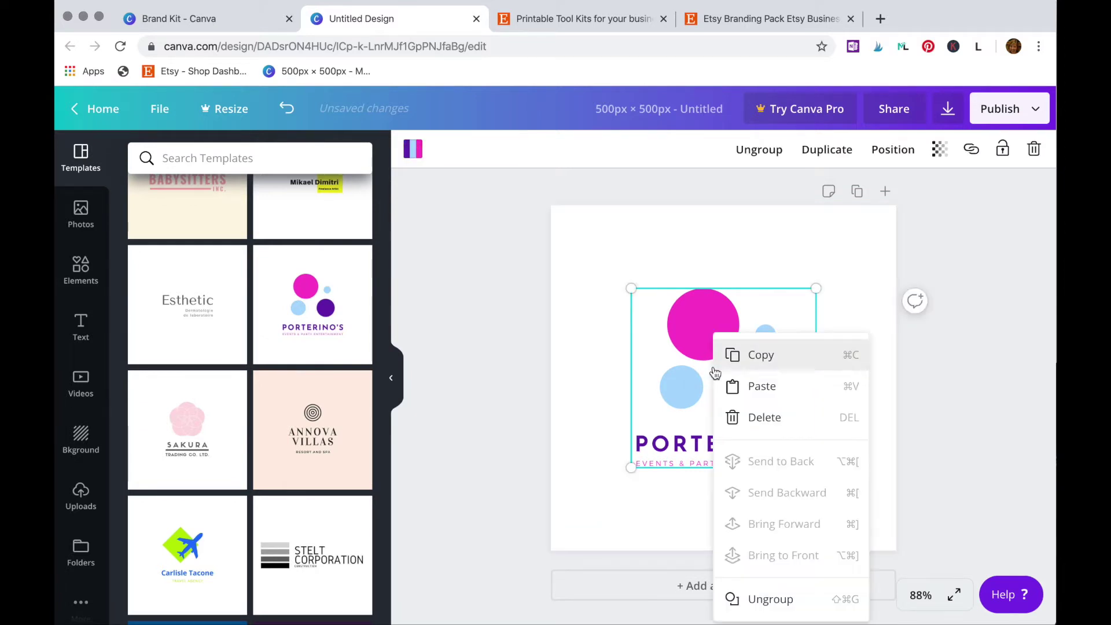
left_click(772, 599)
Nudge the purple circle and the PORTERINO'S title slightly
left_click(858, 478)
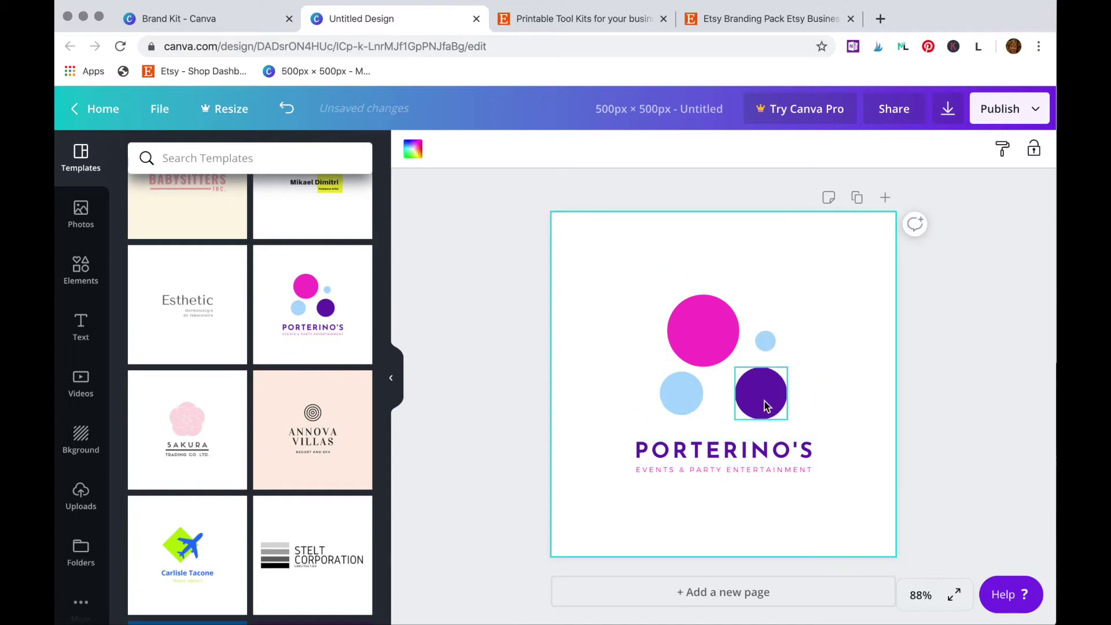
mouse_move(767, 402)
left_mouse_down()
mouse_move(787, 394)
mouse_move(745, 390)
left_mouse_up()
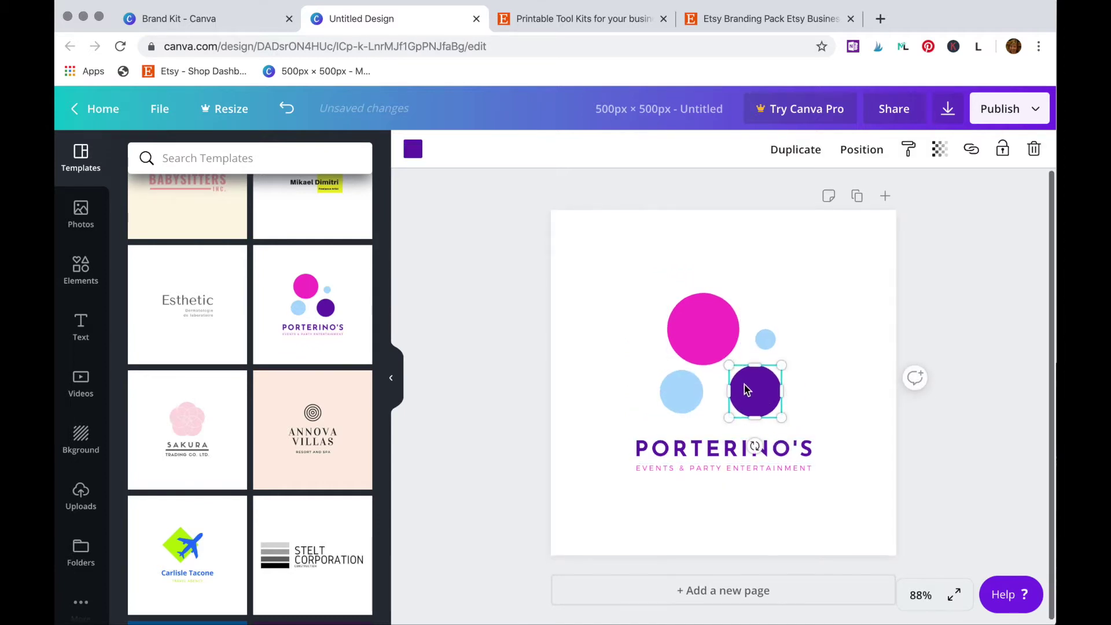
left_click_drag(712, 443, 732, 443)
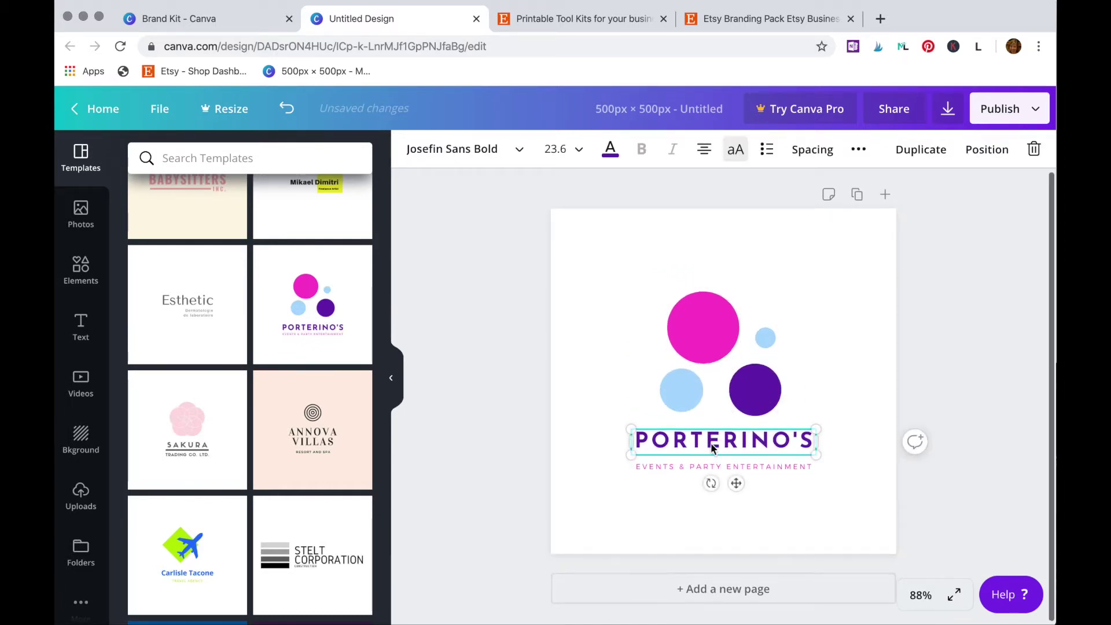
left_click(732, 443)
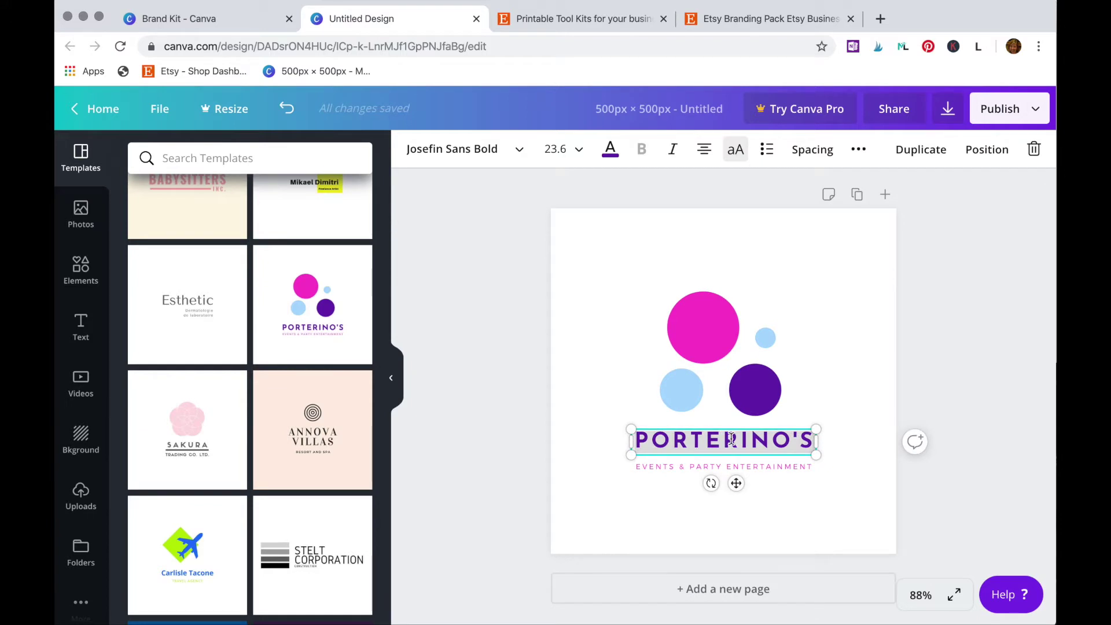
type("MIRI CA")
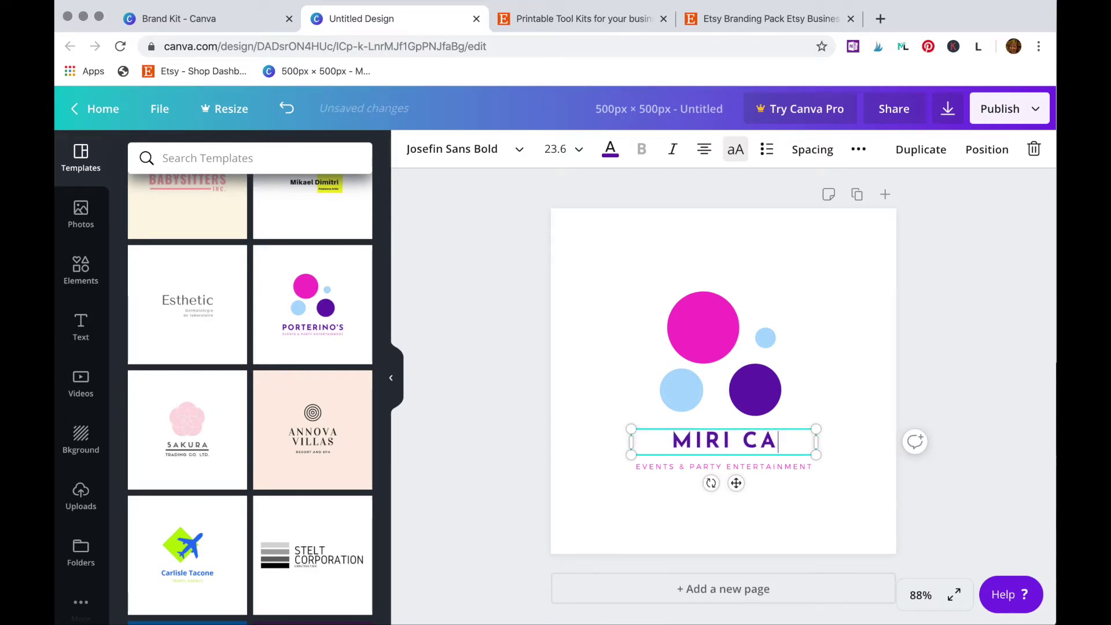
type("MPBE")
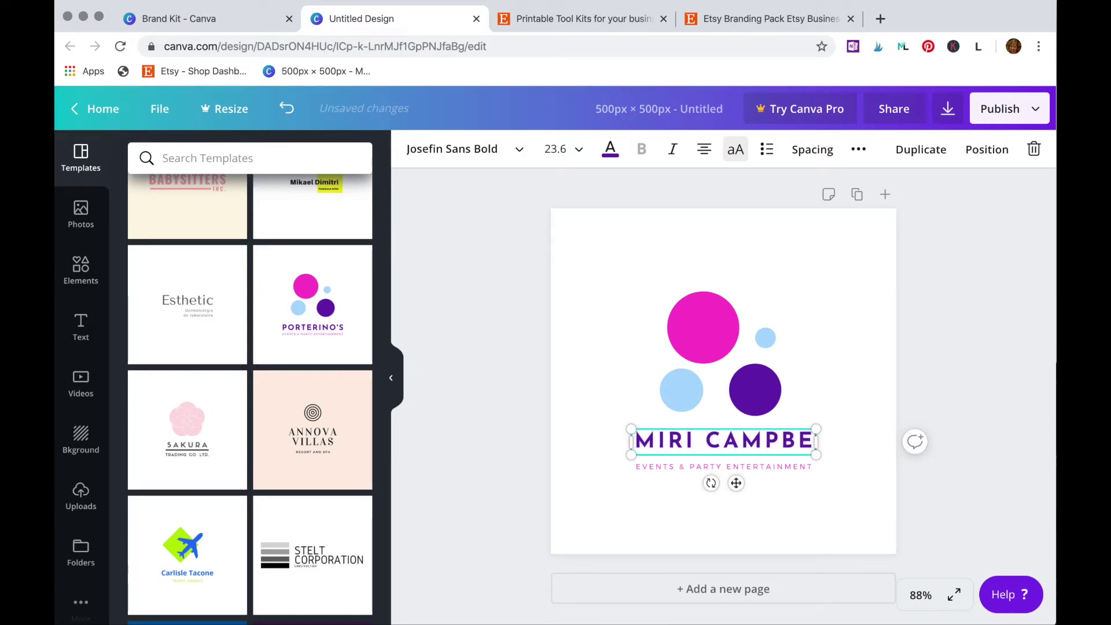
type("LL")
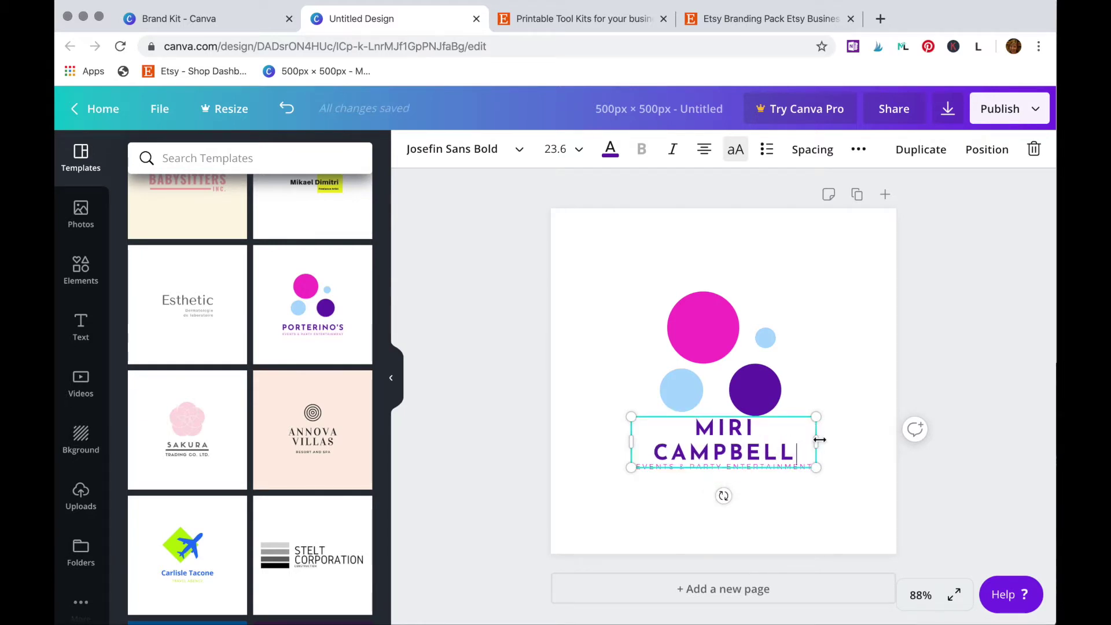
left_click_drag(819, 440, 865, 439)
left_click_drag(790, 428, 768, 419)
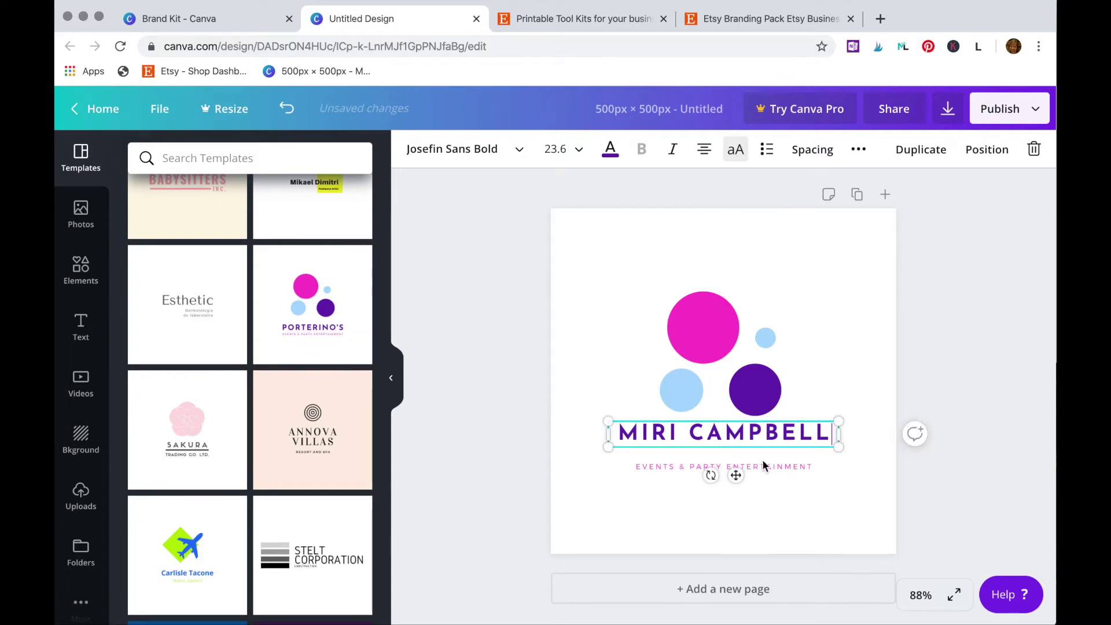
Change the tagline to 'Tools for your Etsy business' and move it just under the name
left_click(762, 463)
triple_click(762, 466)
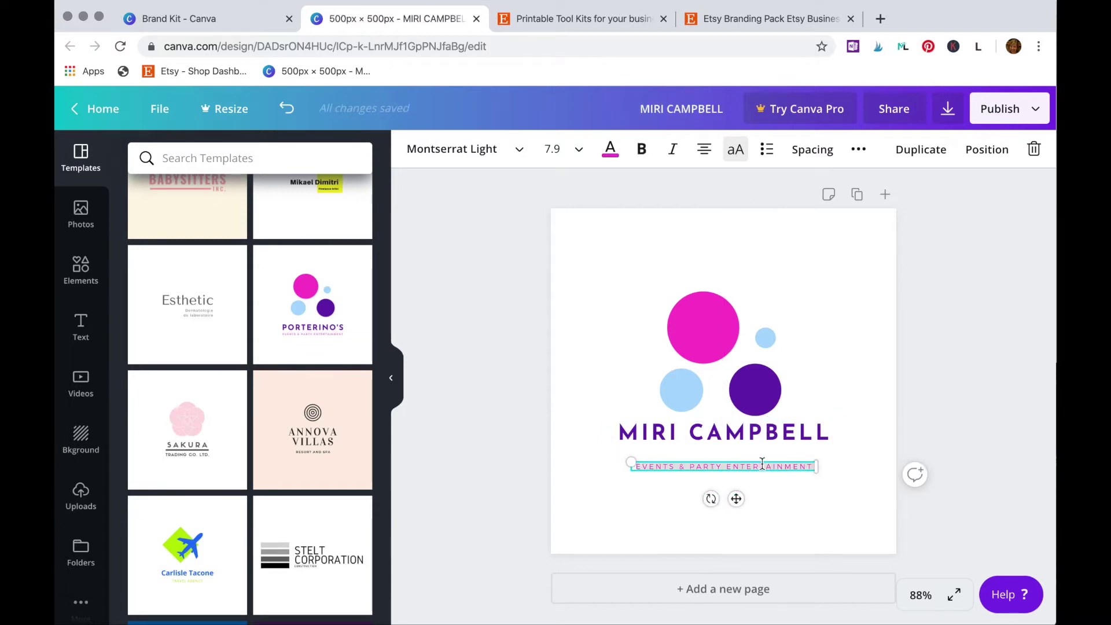
type("TOOLS FOR YOUR")
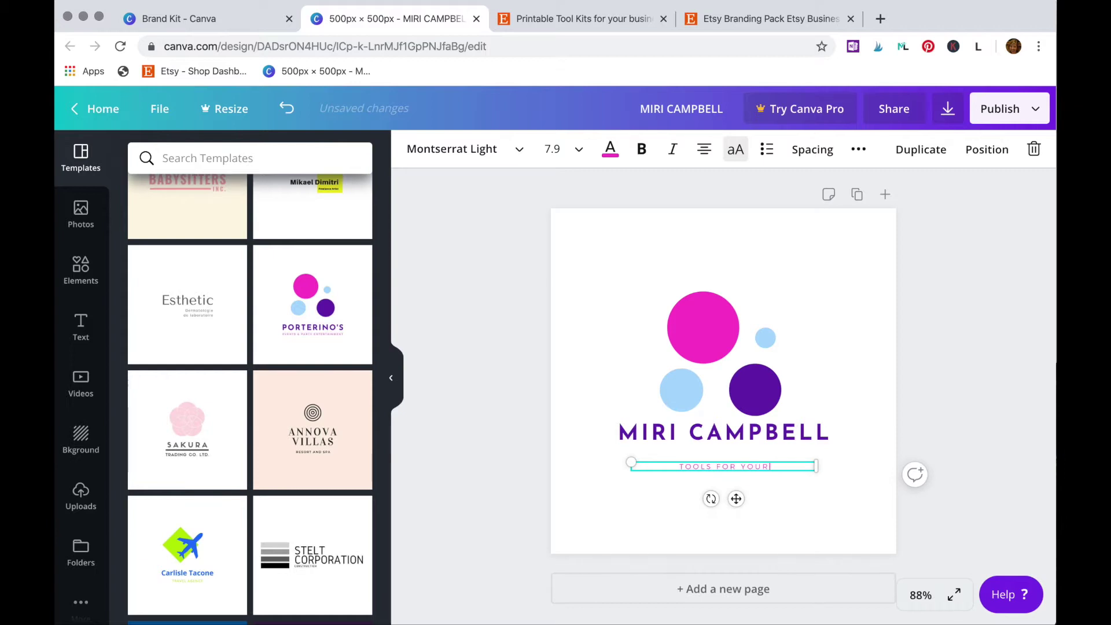
type(" ETSY BUSI")
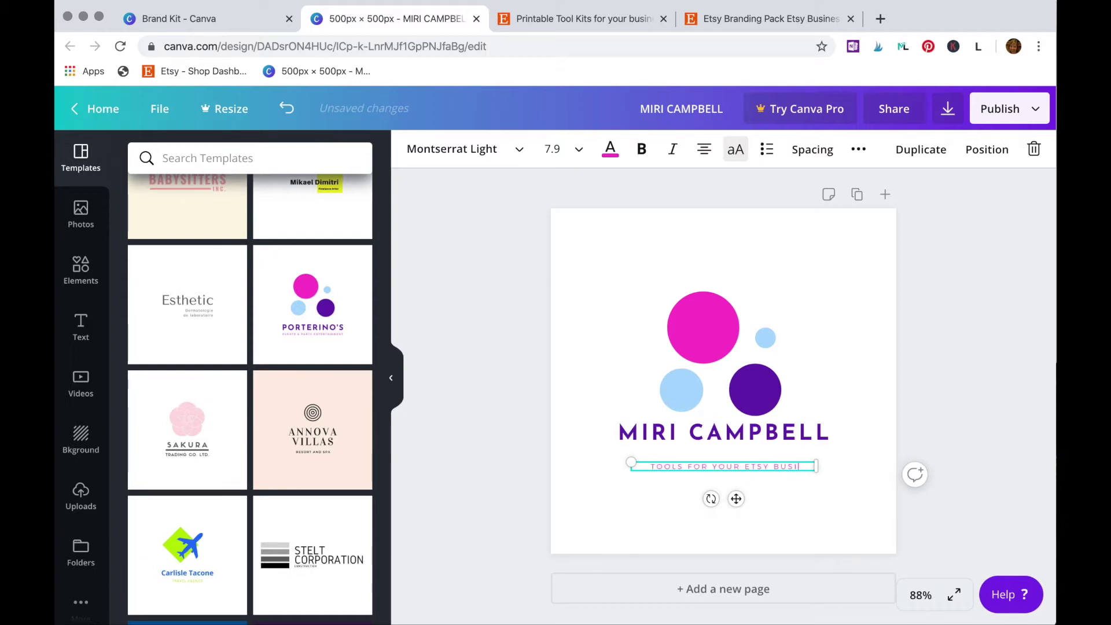
type("NESS")
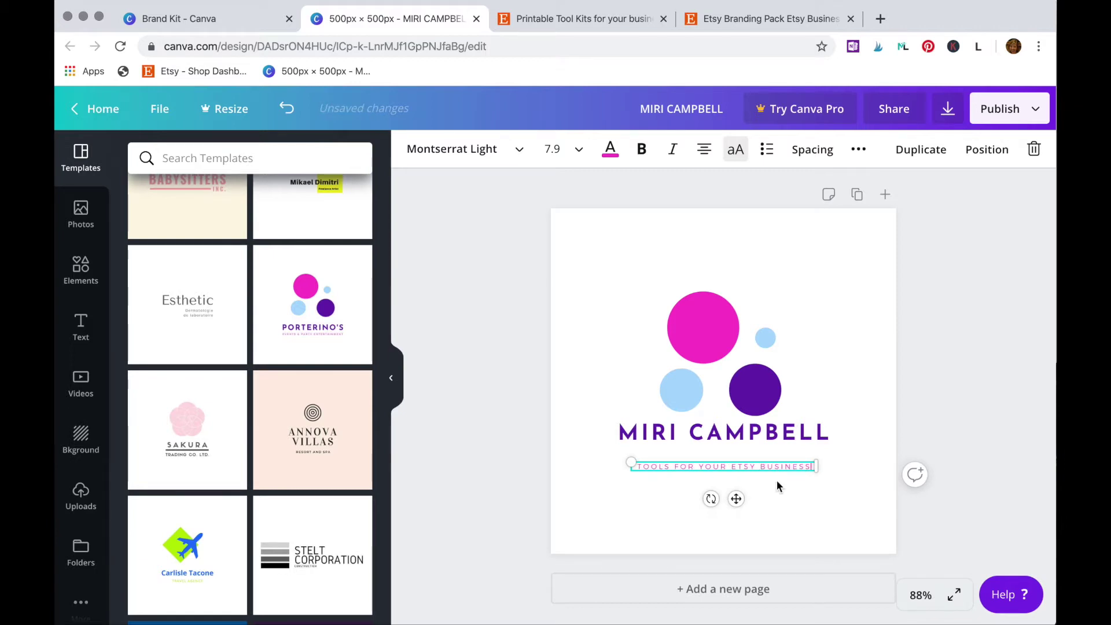
left_click(777, 484)
left_click_drag(760, 466, 757, 452)
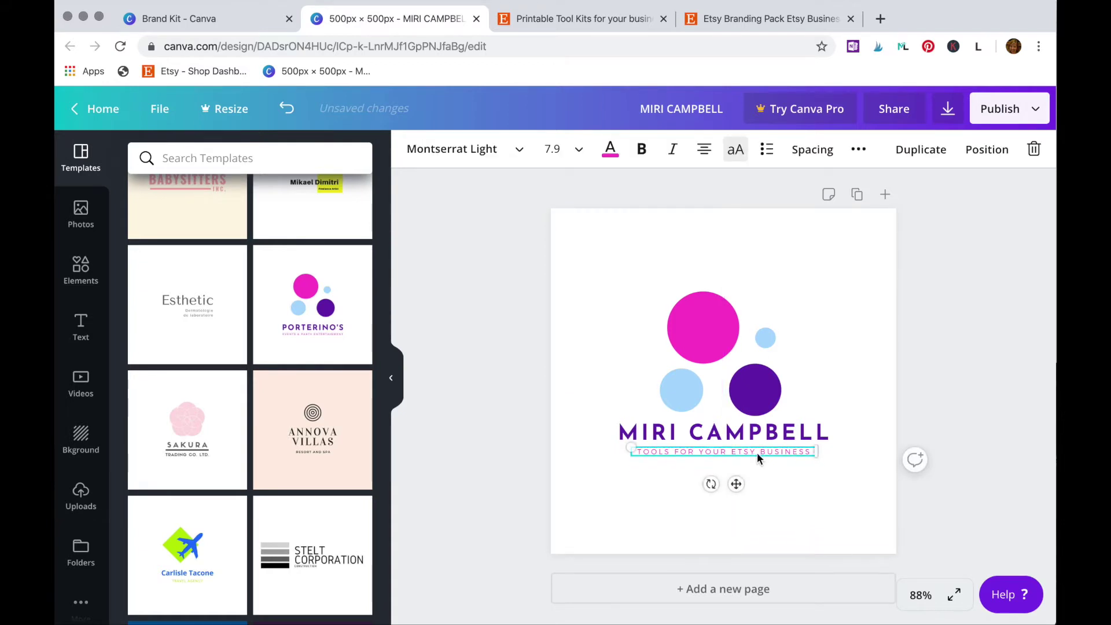
left_click(686, 304)
Recolour the circles: large one coral, light-blue ones dark slate, purple one off-white
left_click(420, 151)
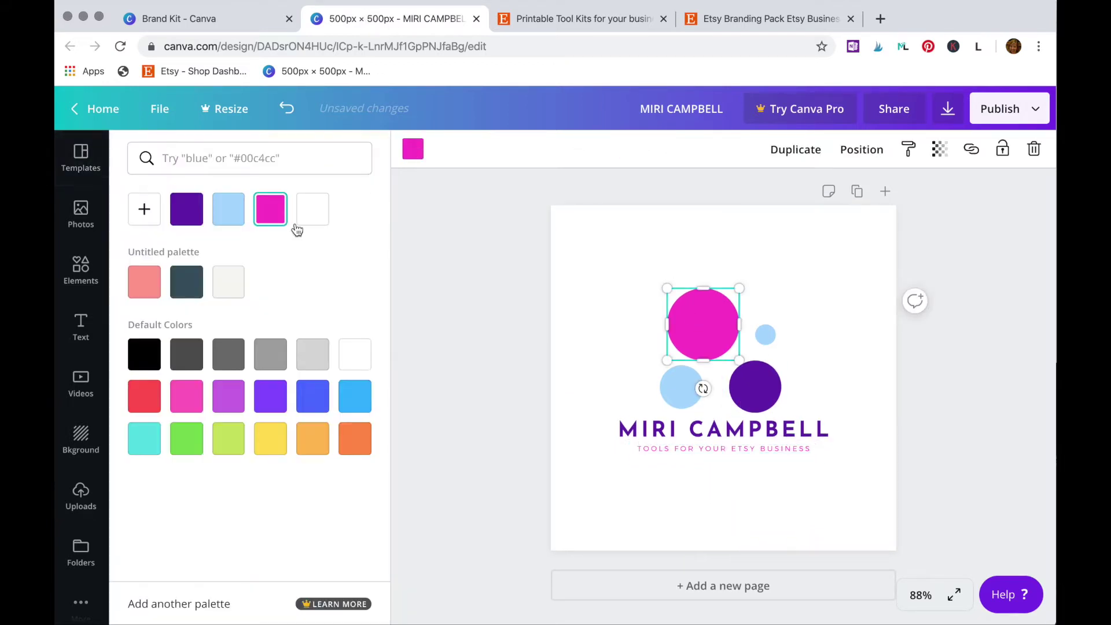
left_click(159, 285)
left_click(681, 387)
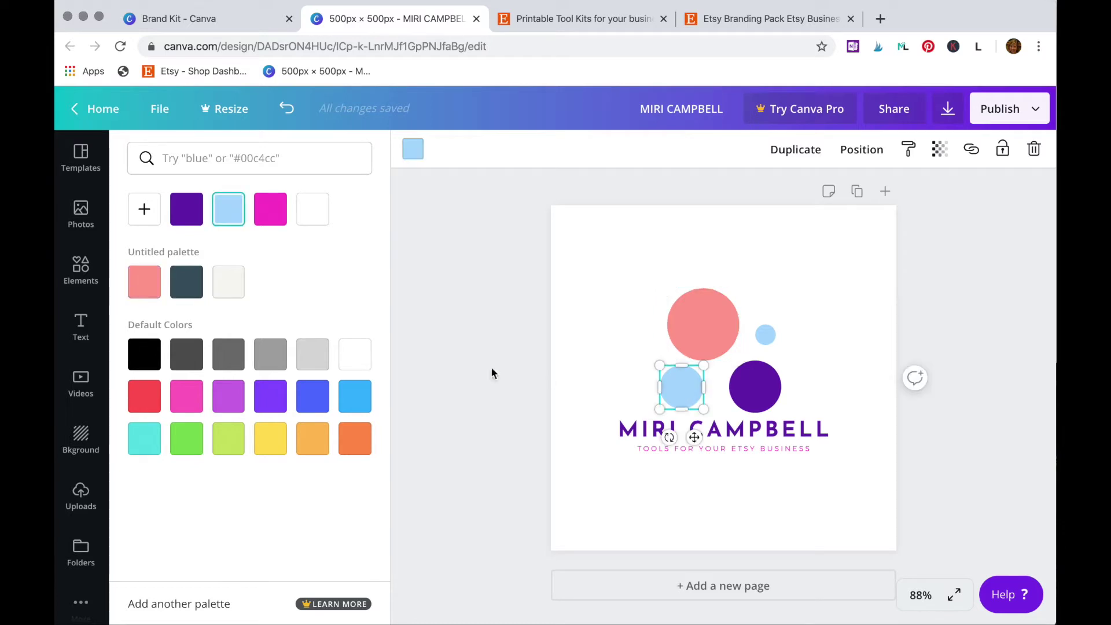
left_click(185, 282)
left_click(761, 393)
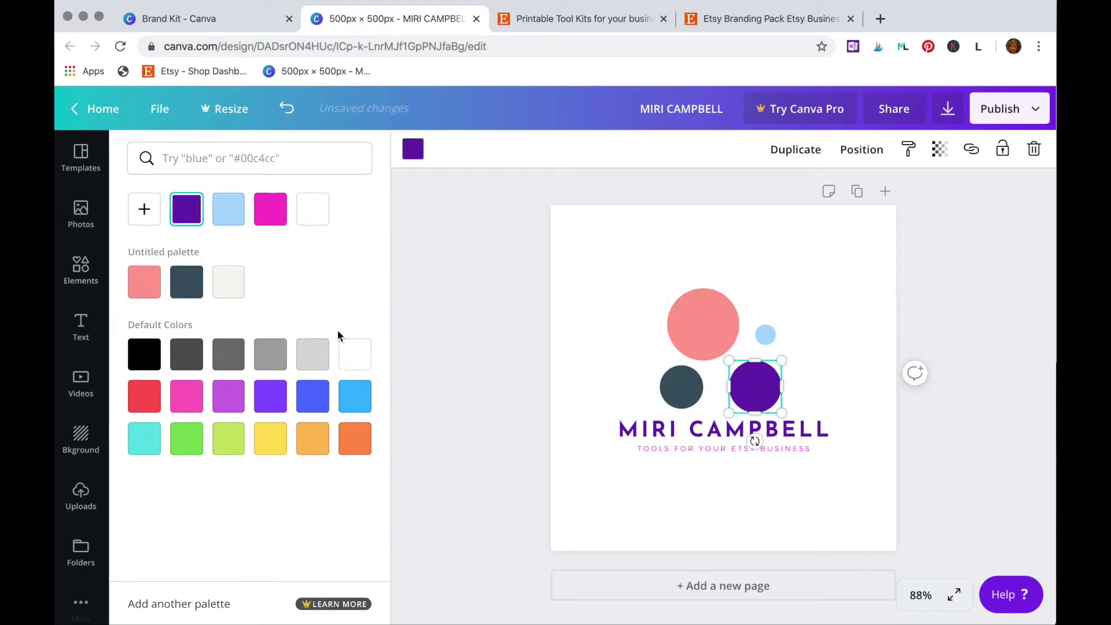
left_click(239, 289)
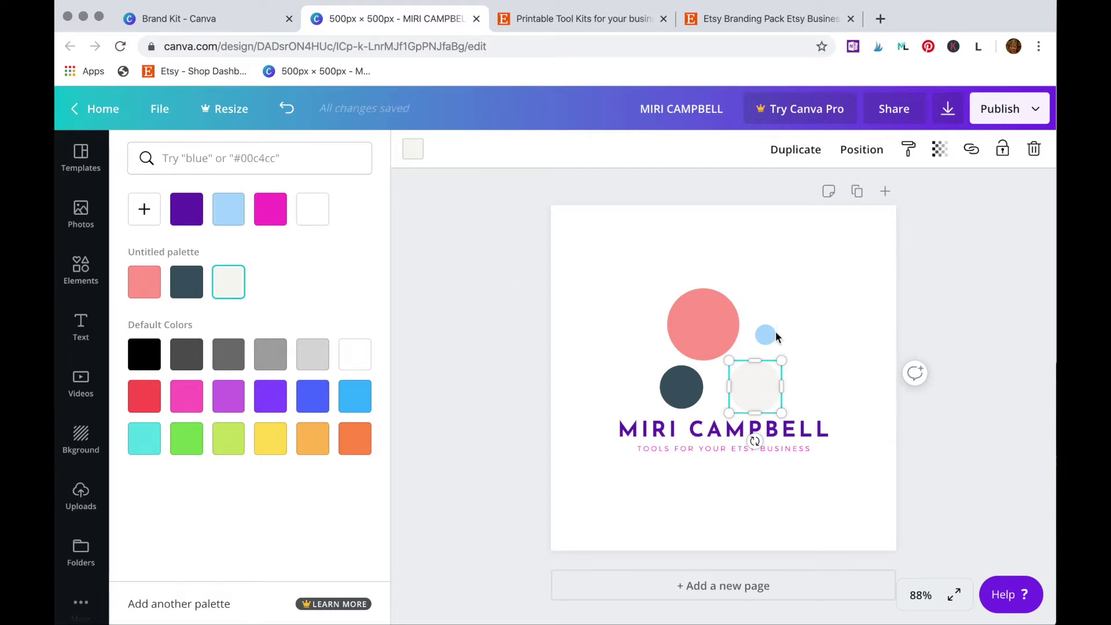
left_click(775, 335)
left_click(200, 284)
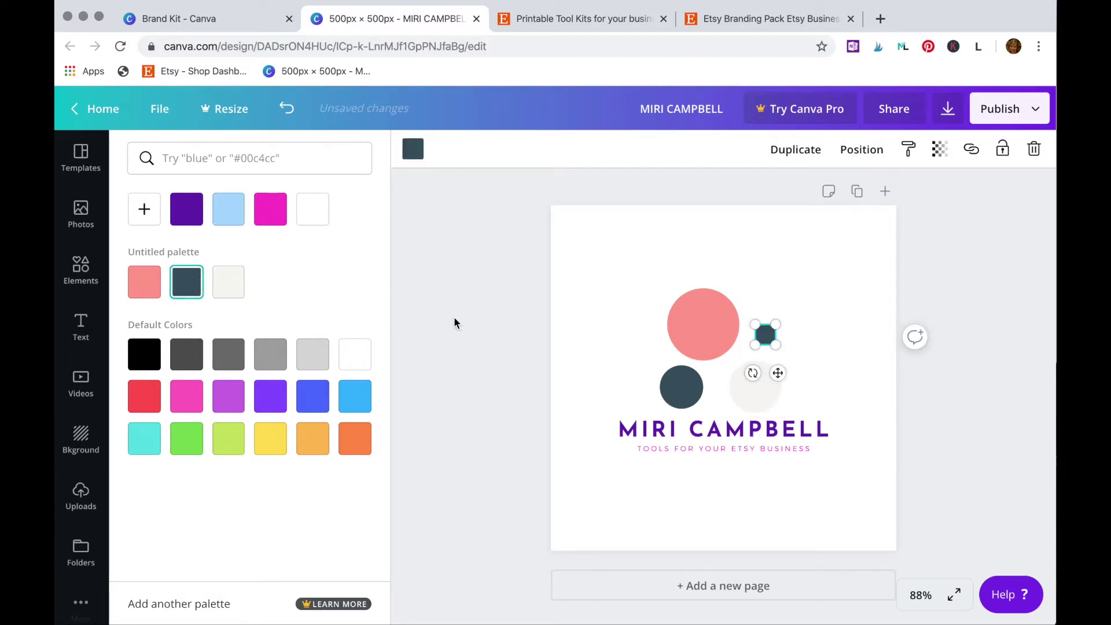
left_click(816, 314)
Colour the MIRI CAMPBELL title dark slate and the tagline coral
left_click(758, 428)
left_click(610, 150)
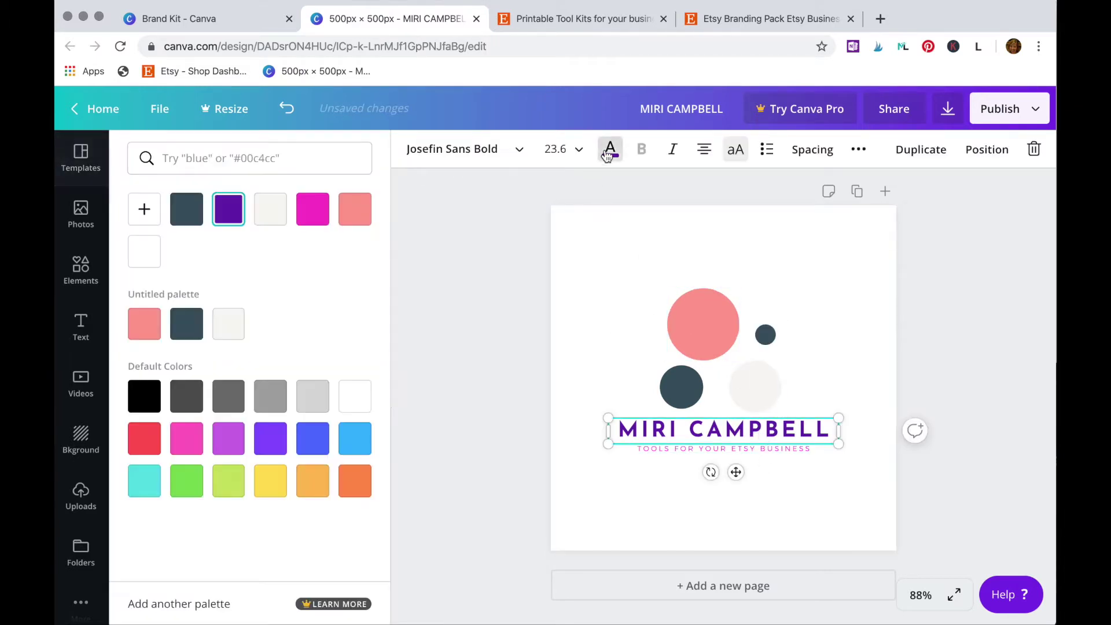
left_click(189, 335)
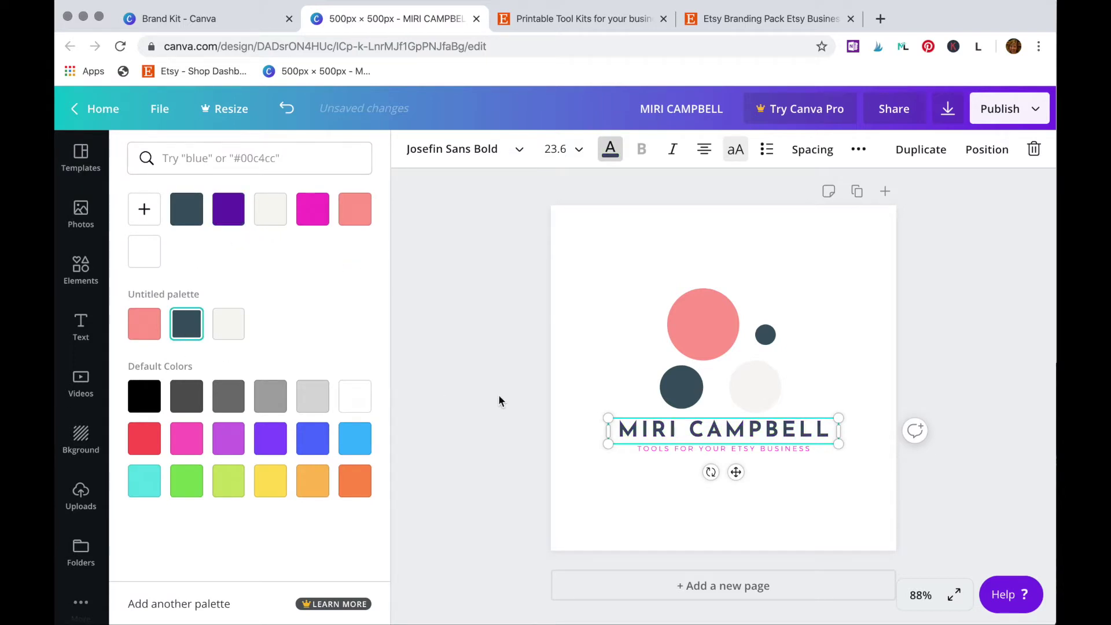
left_click(650, 450)
left_click(613, 153)
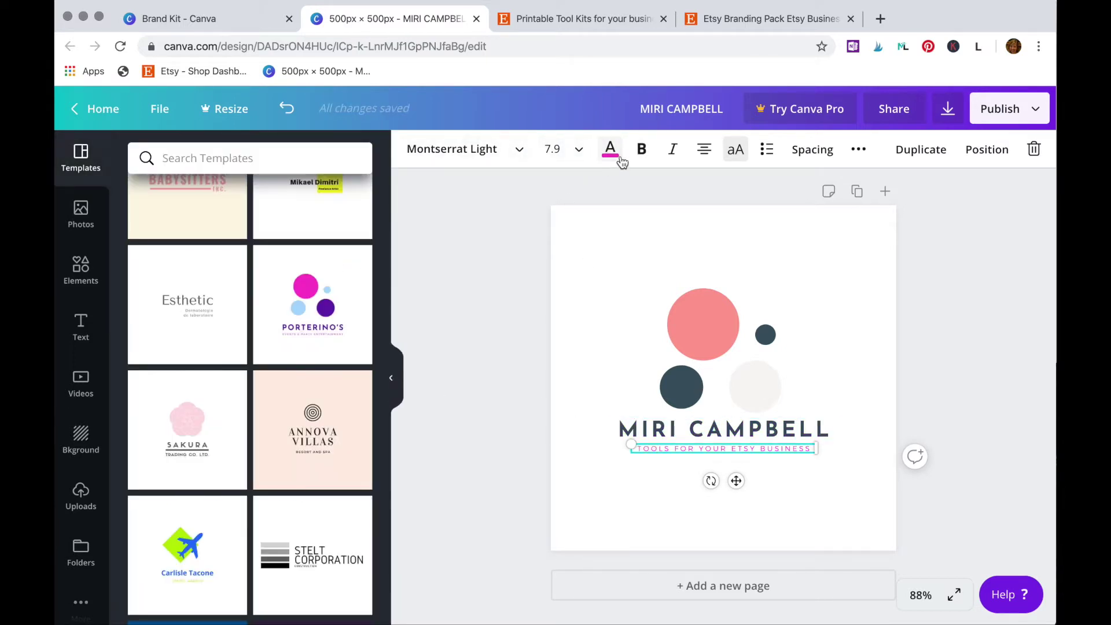
left_click(613, 155)
left_click(313, 208)
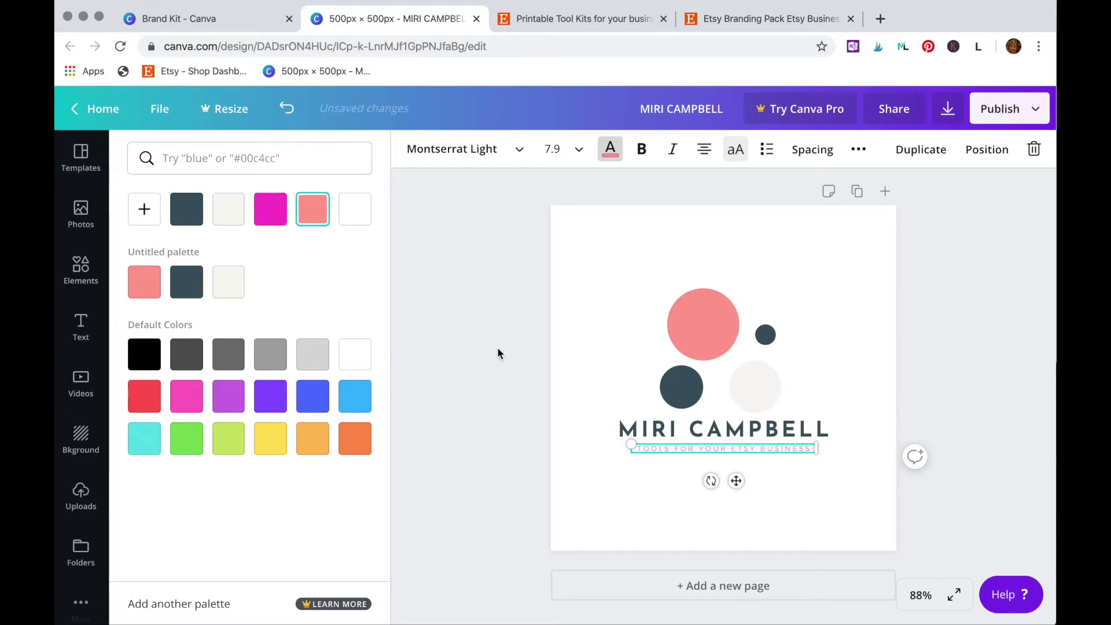
left_click(857, 413)
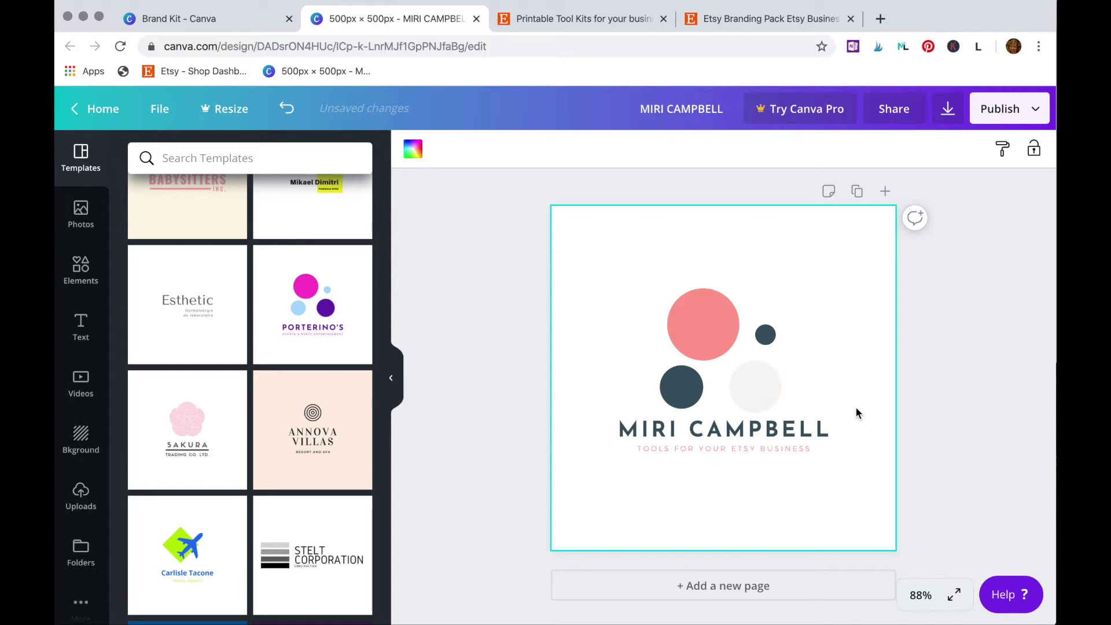
Add a blank second page below the finished logo
left_click(749, 585)
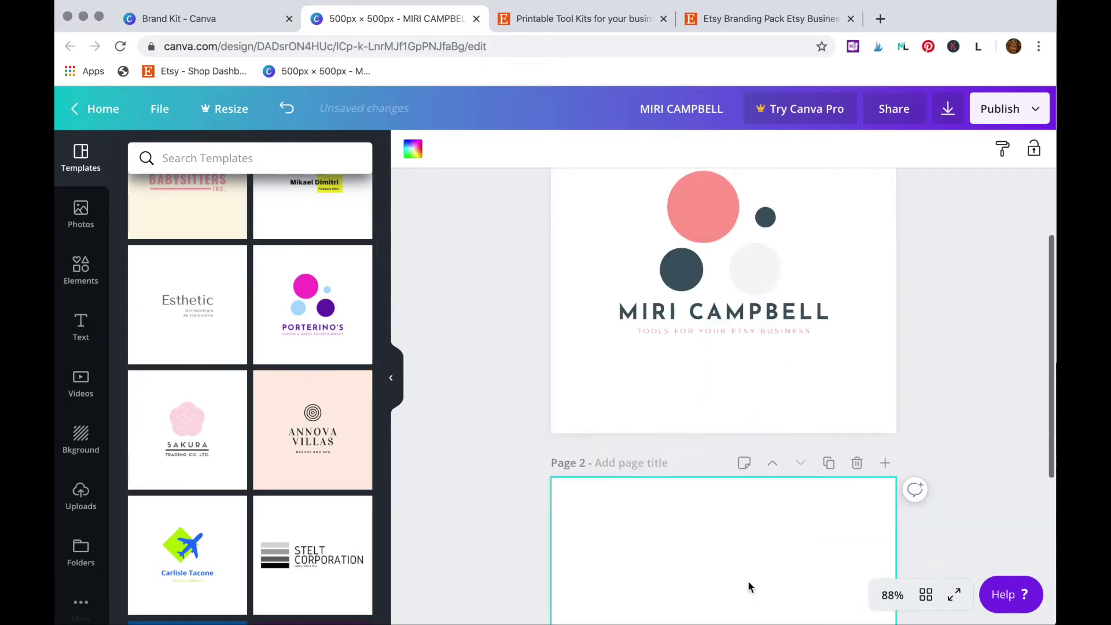
left_click(82, 269)
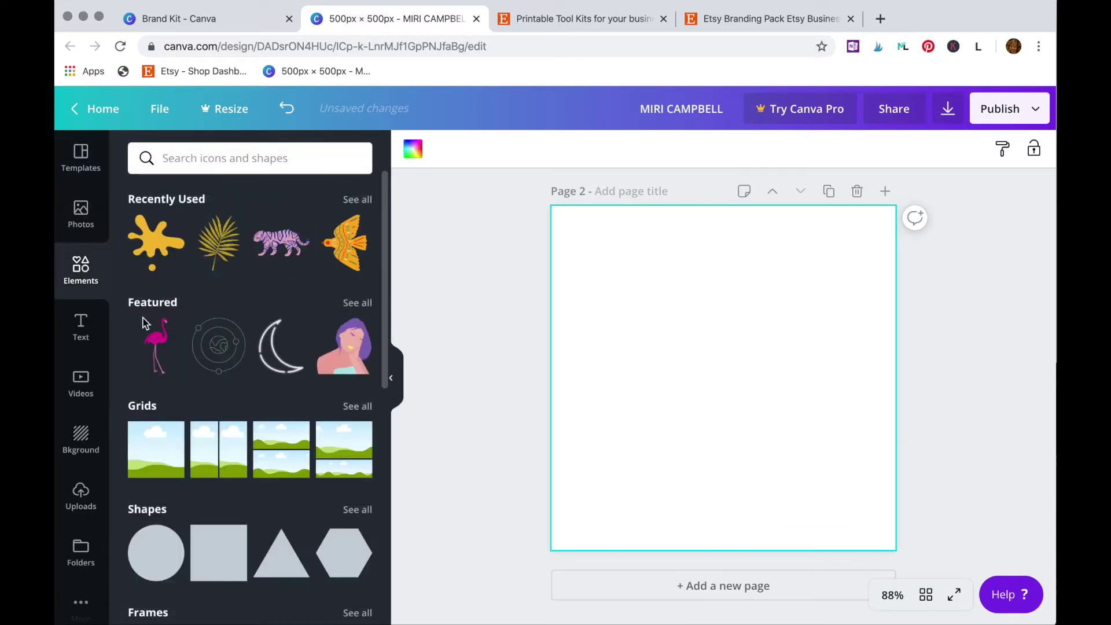
Add the outlined butterfly from Featured graphics to page 2, move it up and colour it coral
left_click(357, 303)
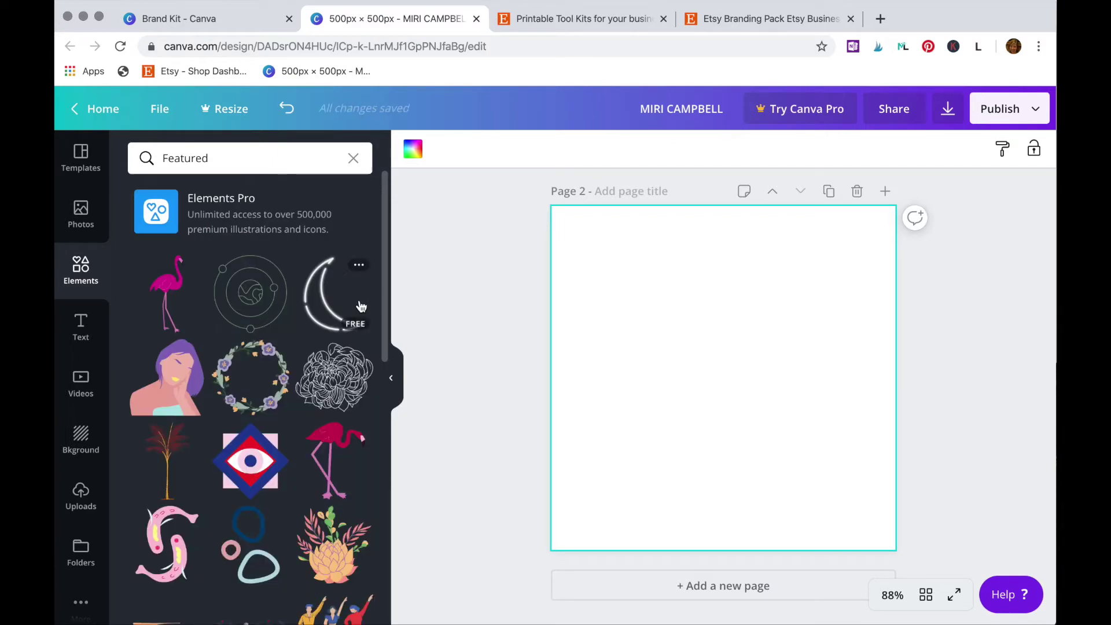
scroll(354, 384, "down", 3)
scroll(355, 383, "down", 1)
scroll(355, 382, "down", 2)
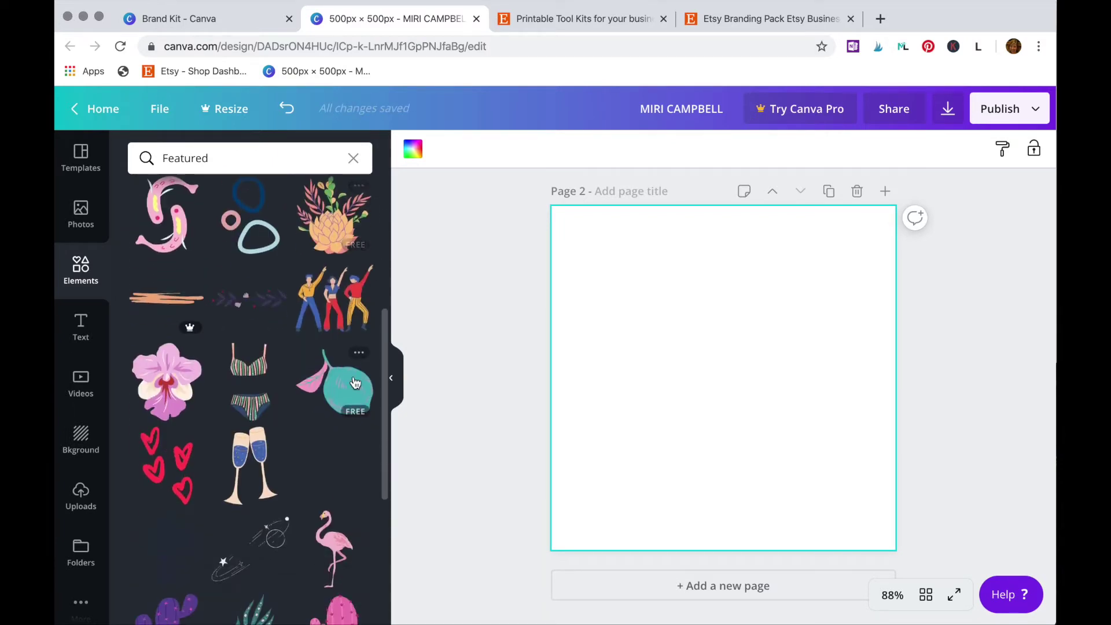
scroll(355, 383, "down", 3)
scroll(354, 382, "down", 3)
scroll(354, 384, "down", 3)
scroll(355, 383, "down", 2)
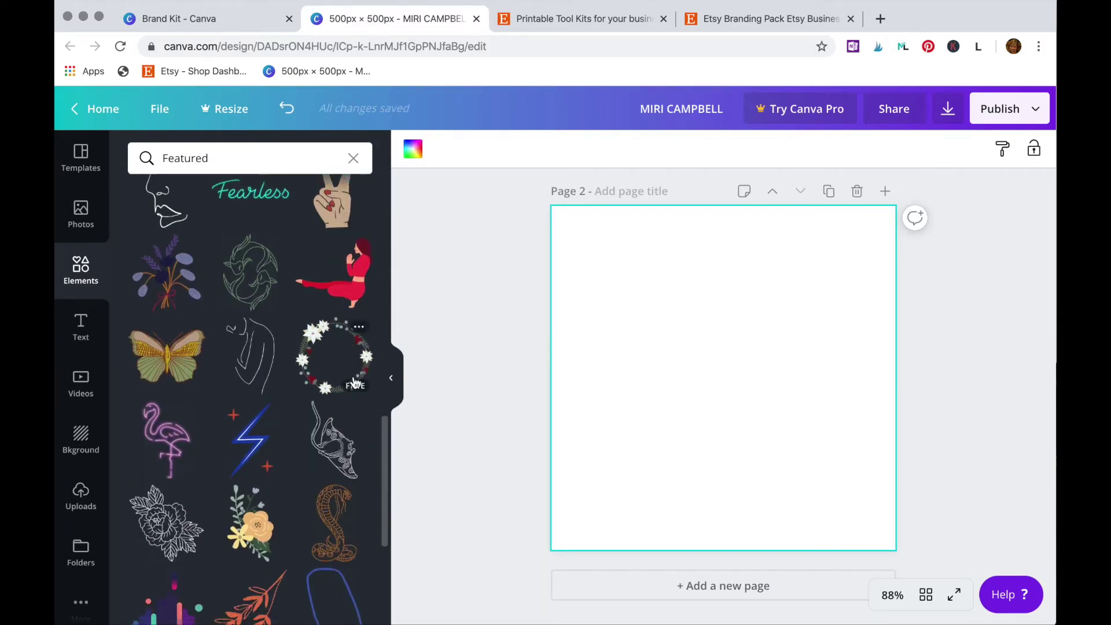
scroll(355, 383, "down", 3)
scroll(354, 383, "down", 2)
scroll(355, 383, "down", 1)
scroll(355, 382, "down", 2)
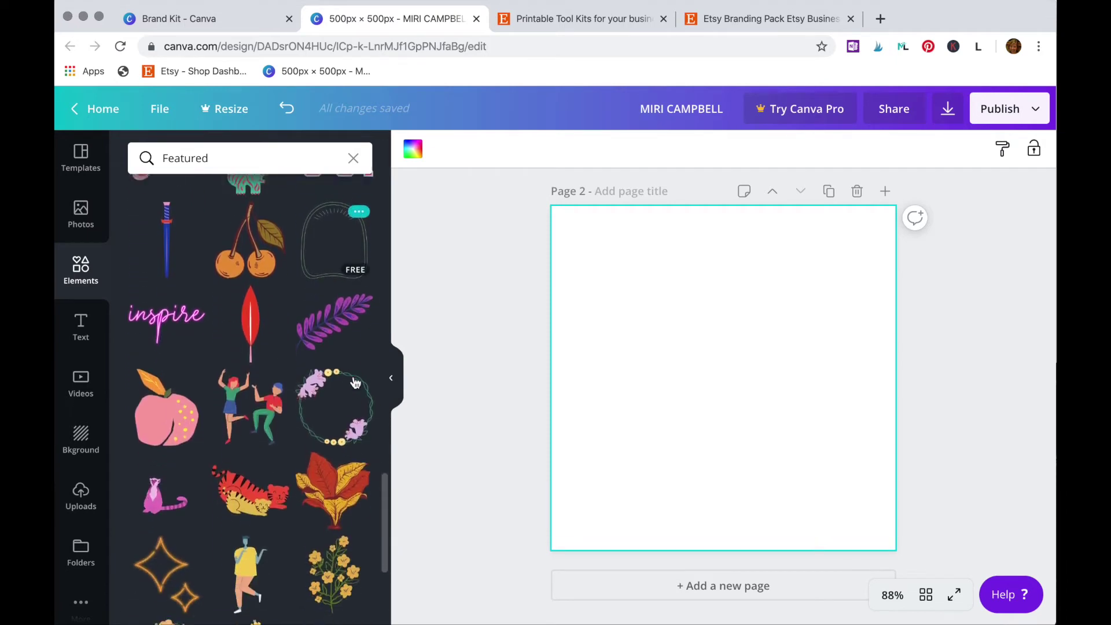
scroll(354, 383, "down", 3)
scroll(354, 383, "down", 3)
scroll(354, 383, "down", 3)
scroll(355, 383, "down", 2)
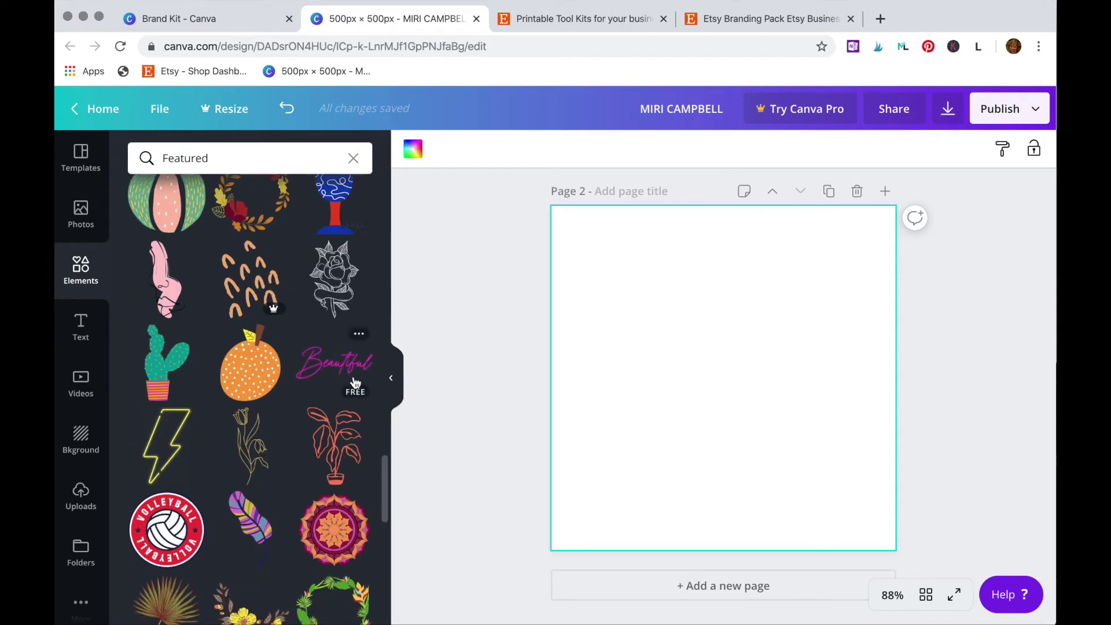
scroll(354, 383, "down", 3)
scroll(354, 382, "down", 1)
scroll(354, 383, "down", 2)
scroll(354, 383, "down", 3)
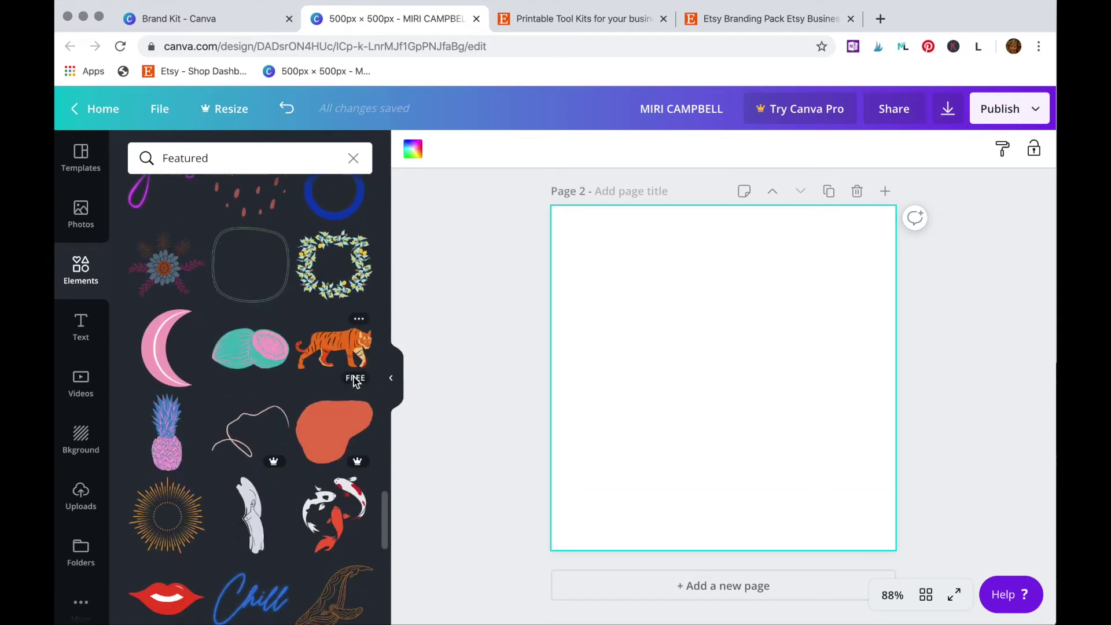
scroll(354, 382, "down", 1)
scroll(355, 383, "down", 2)
scroll(354, 380, "down", 3)
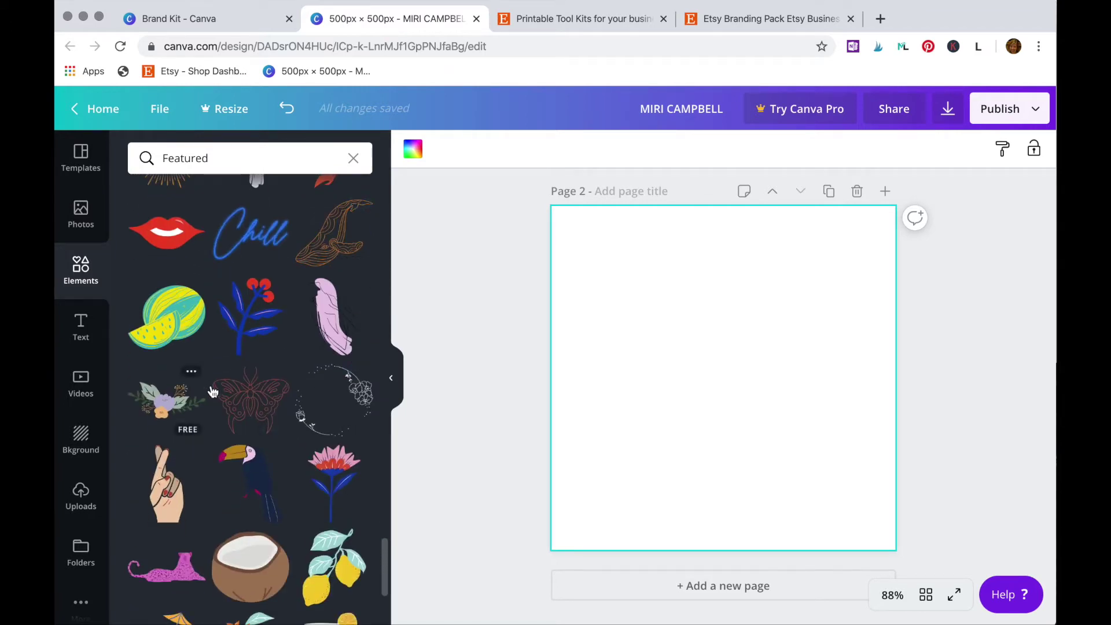
left_click(252, 400)
left_click_drag(781, 373, 779, 348)
left_click(412, 149)
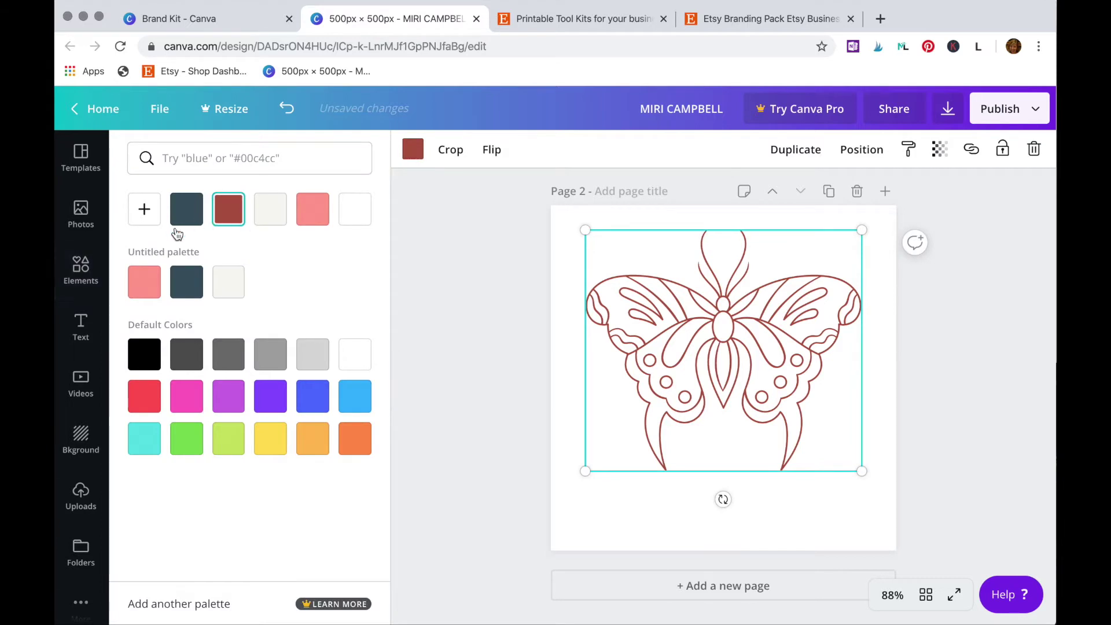
left_click(145, 281)
scroll(633, 318, "up", 3)
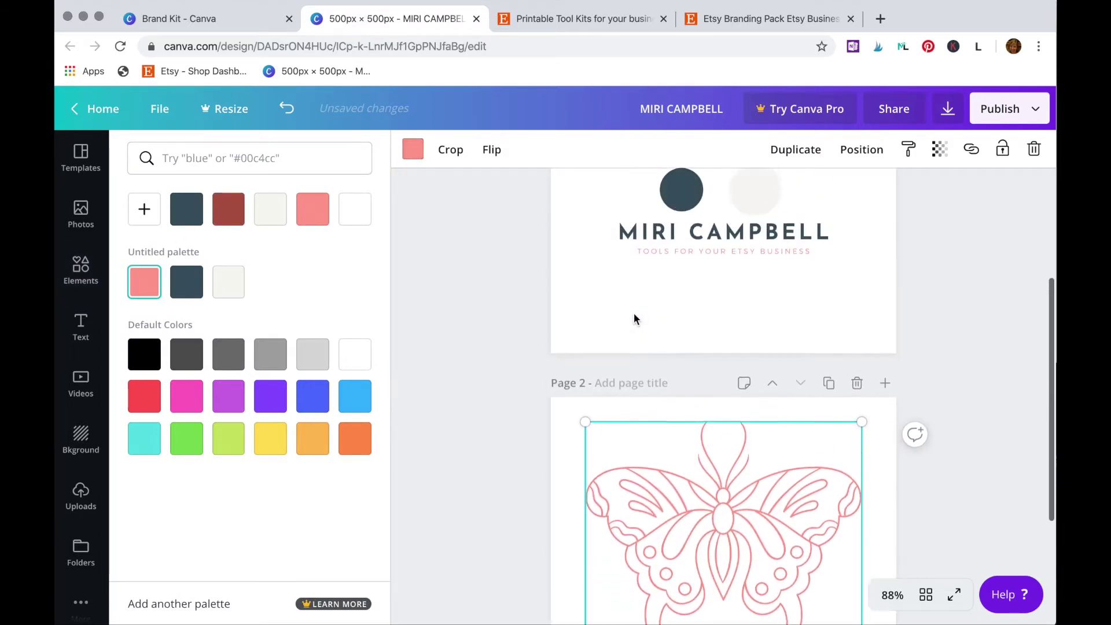
left_click(708, 242)
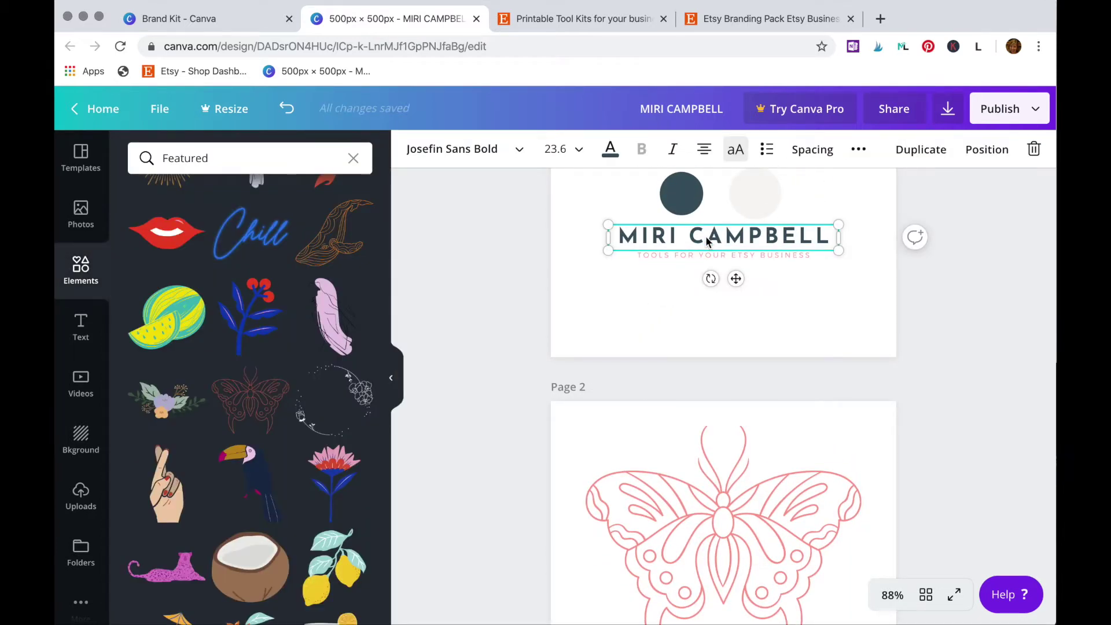
left_click_drag(707, 242, 728, 514)
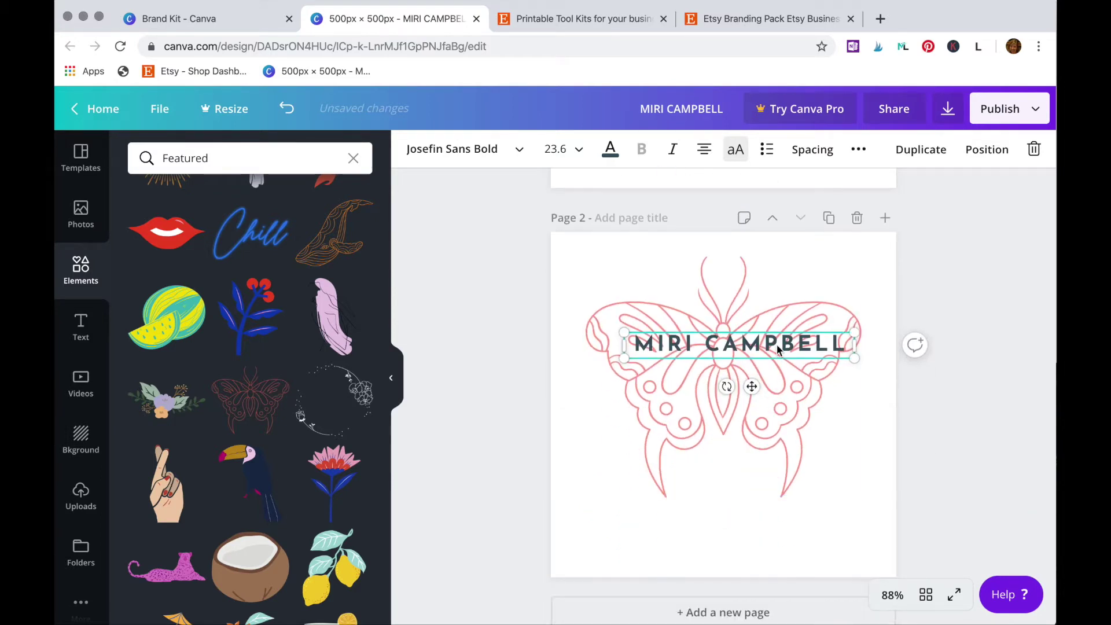
mouse_move(727, 515)
left_mouse_down()
mouse_move(760, 502)
mouse_move(762, 517)
left_mouse_up()
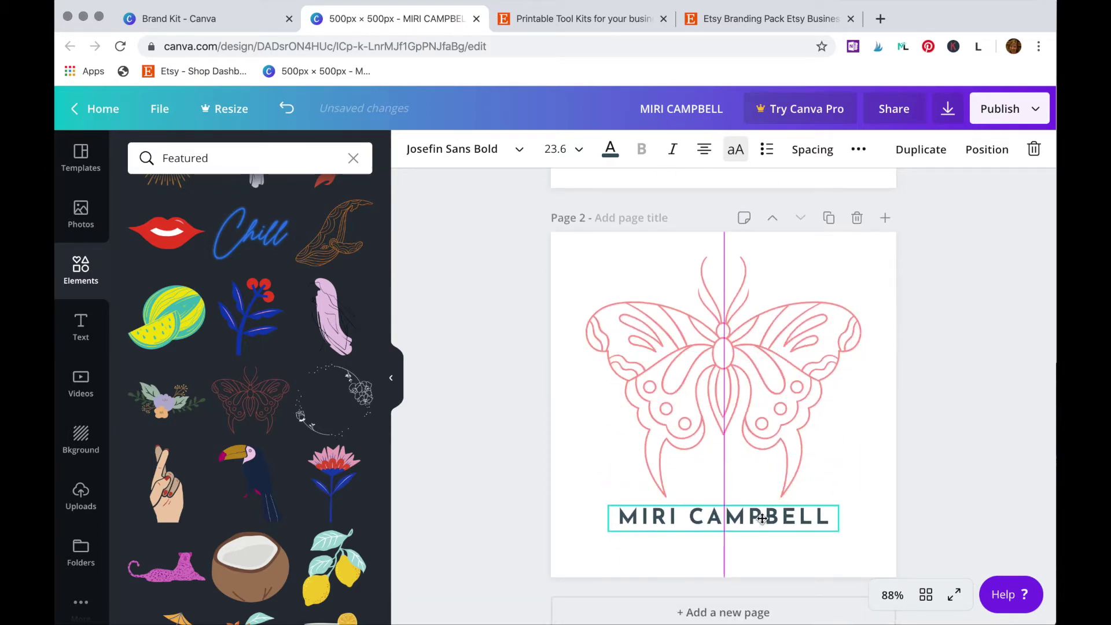
left_click_drag(763, 517, 763, 520)
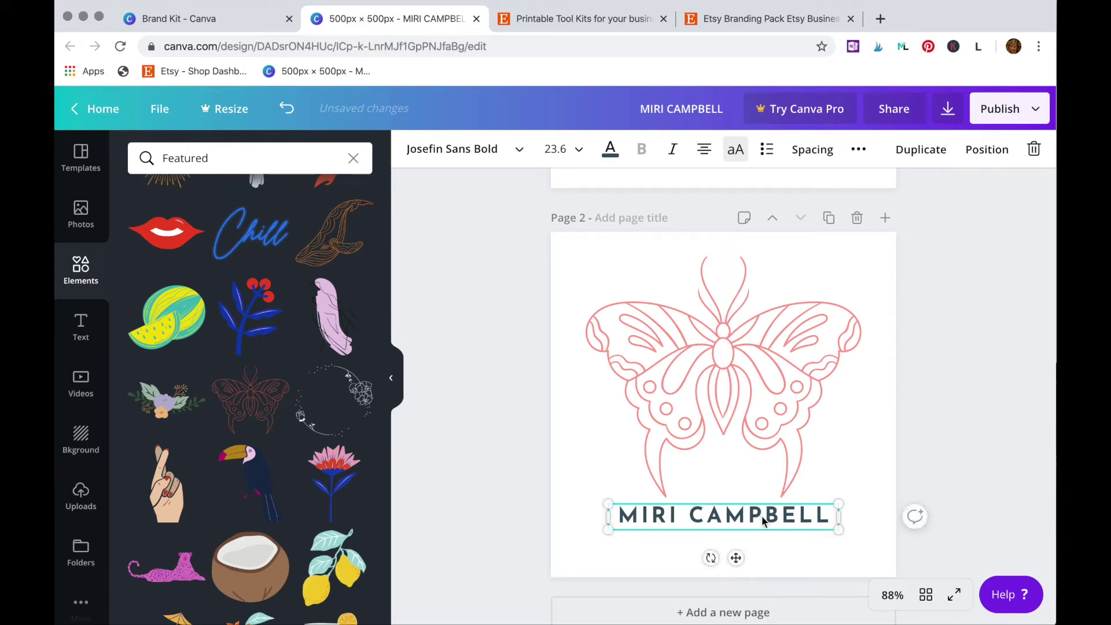
Duplicate the name, cut the copy down to MIRI, and enlarge it above
key("super+d")
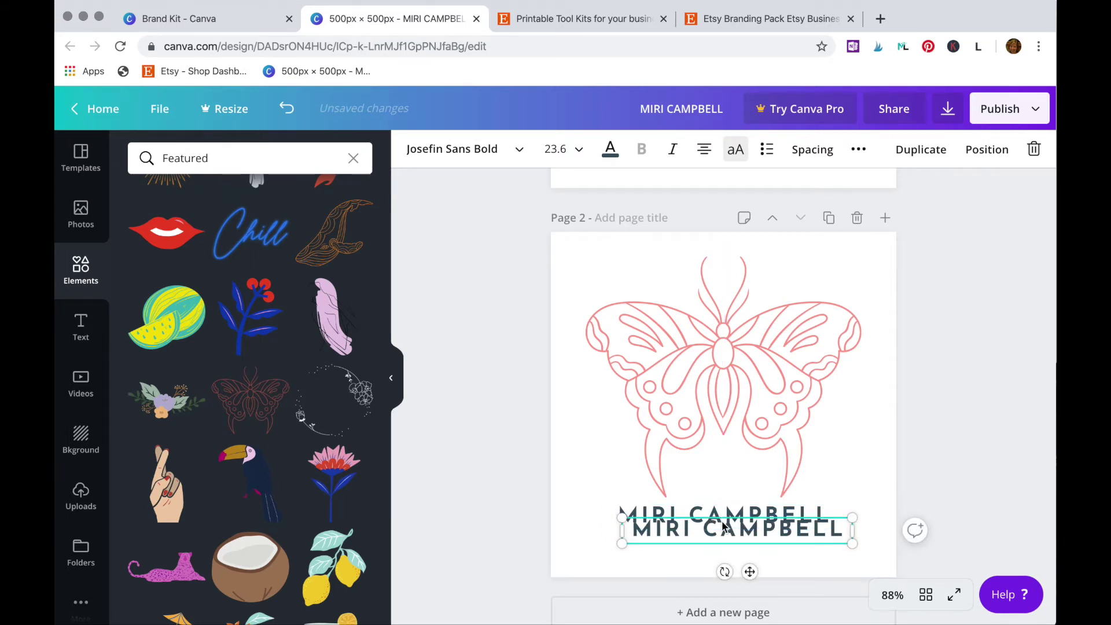
left_click_drag(736, 532, 735, 485)
double_click(735, 485)
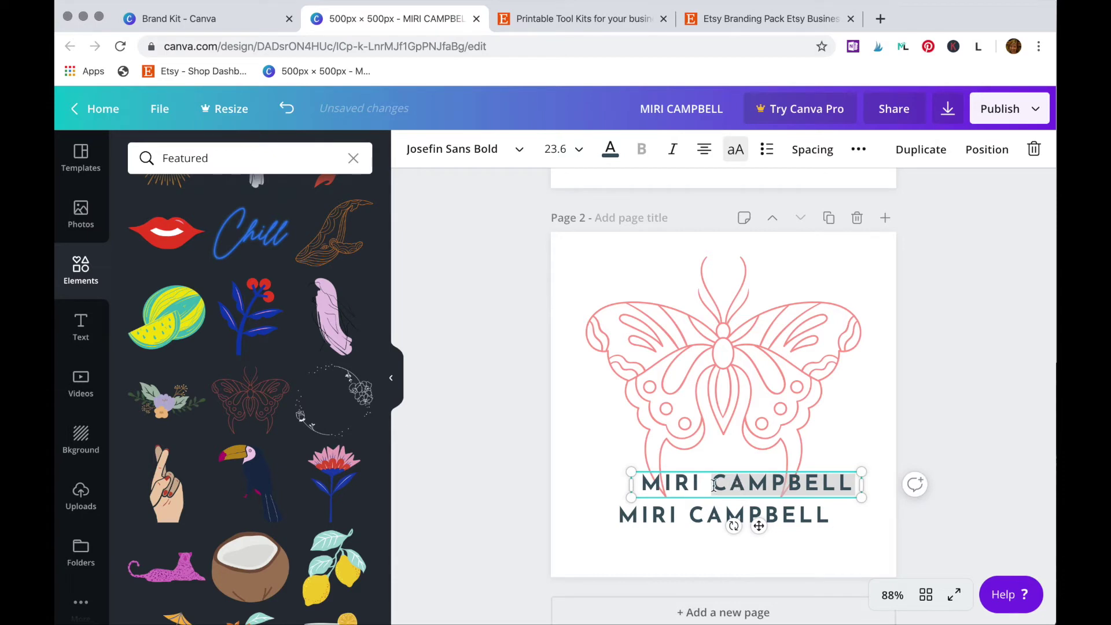
key("BackSpace")
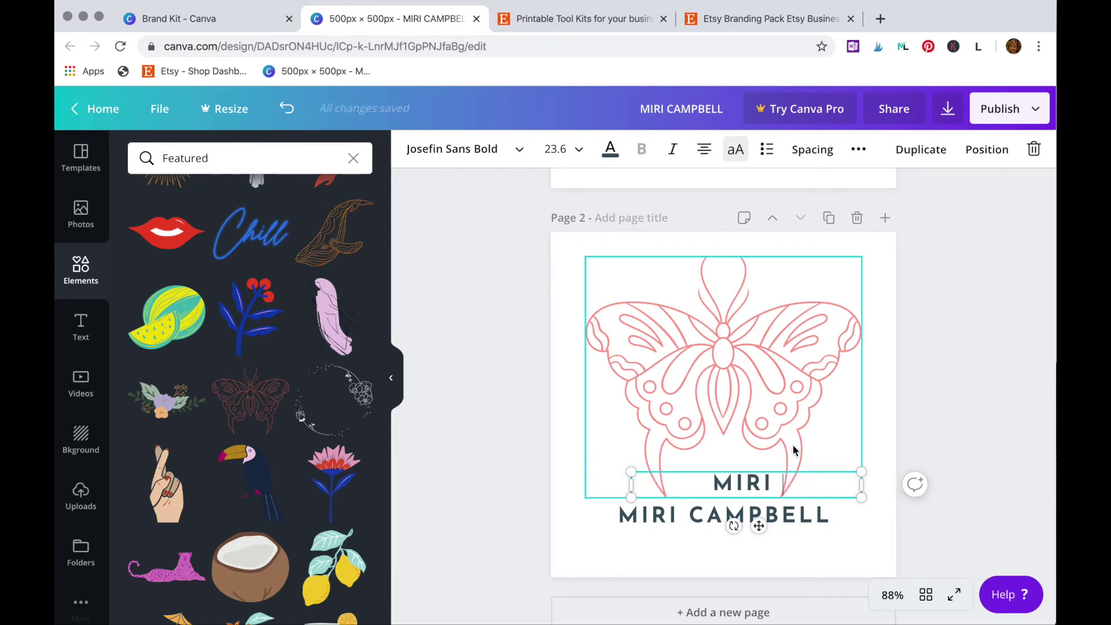
mouse_move(858, 482)
left_mouse_down()
mouse_move(764, 478)
mouse_move(773, 464)
mouse_move(831, 454)
left_mouse_up()
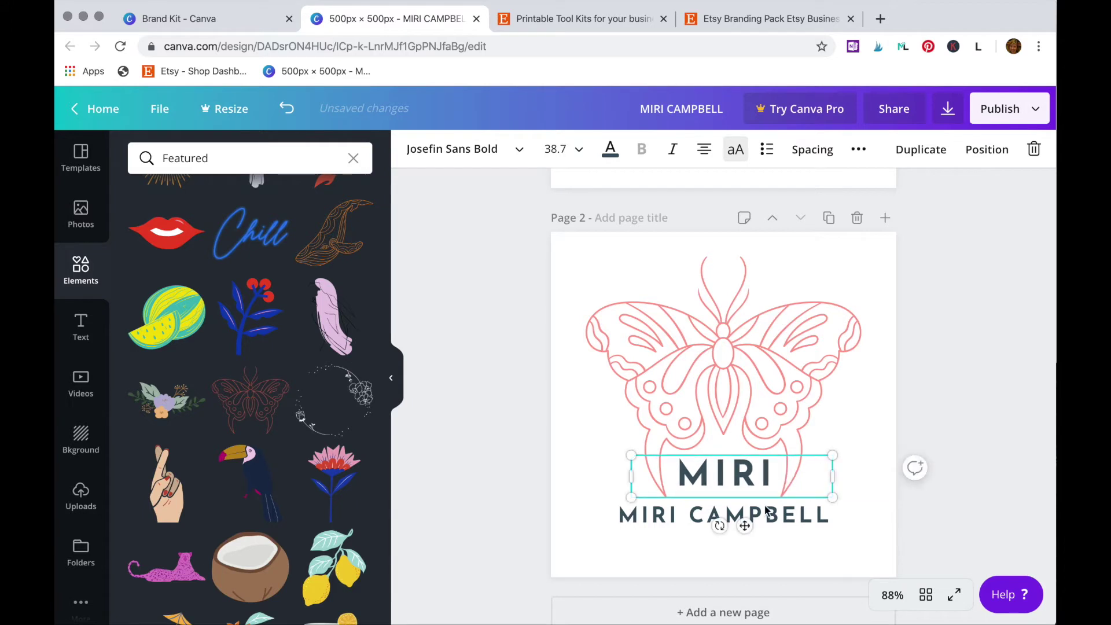
Reduce the lower name text to just CAMPBELL
left_click(706, 518)
double_click(692, 515)
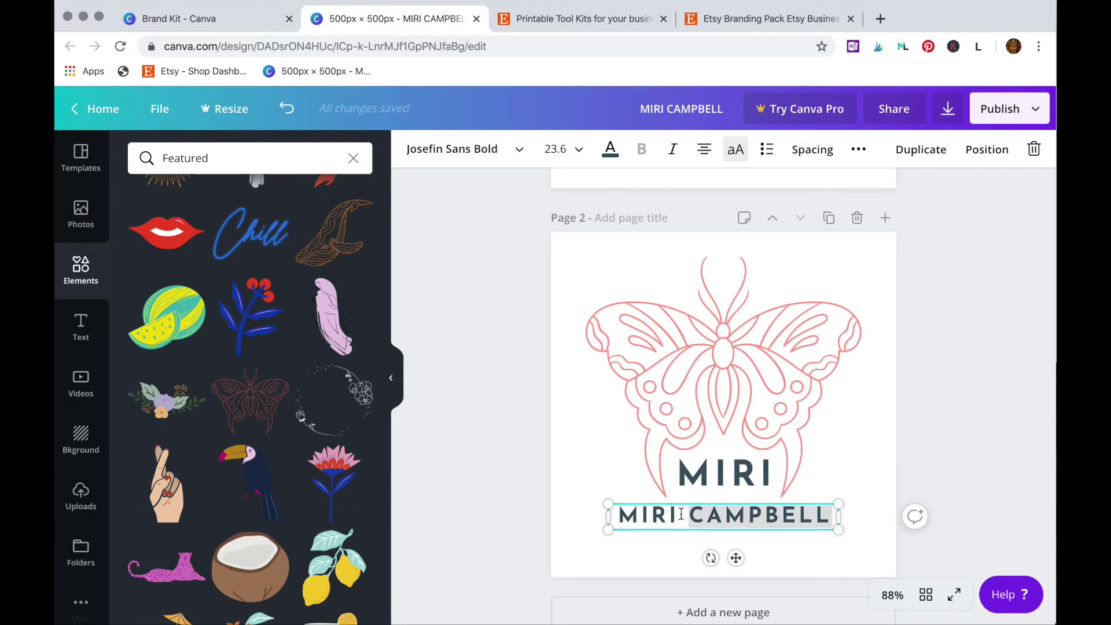
double_click(677, 516)
key("BackSpace")
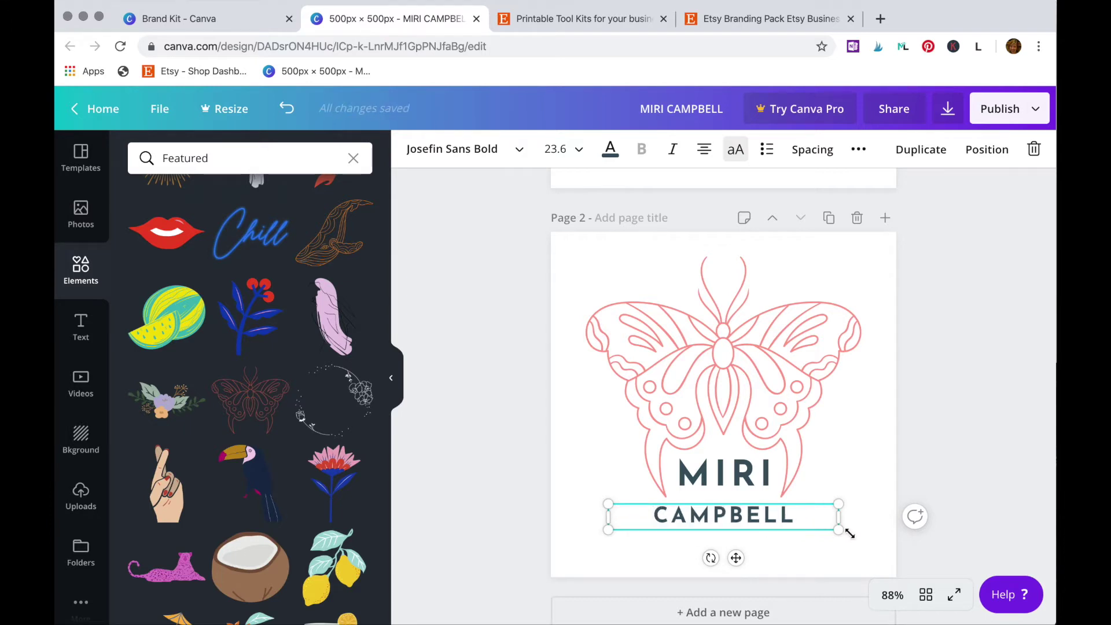
scroll(785, 406, "down", 1)
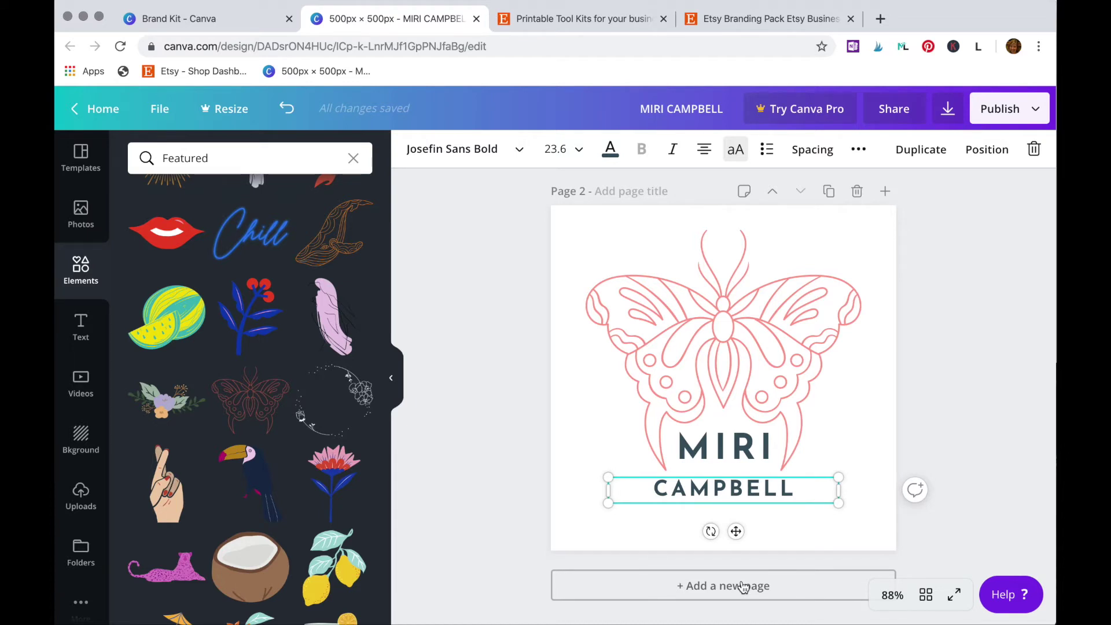
left_click(742, 588)
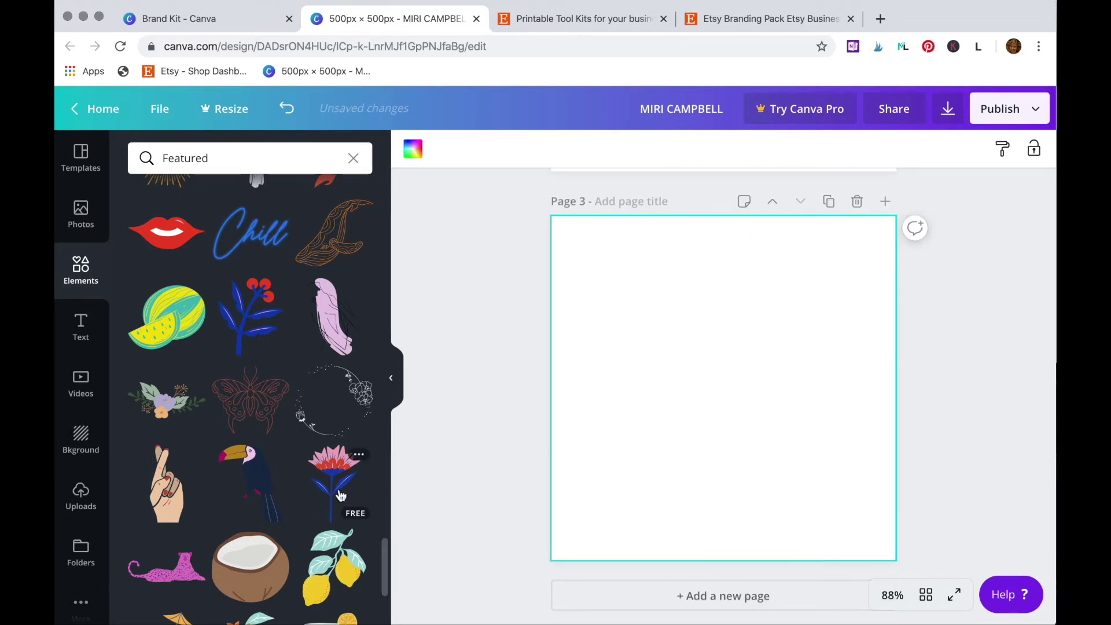
scroll(339, 496, "down", 3)
scroll(341, 496, "down", 1)
scroll(342, 495, "down", 1)
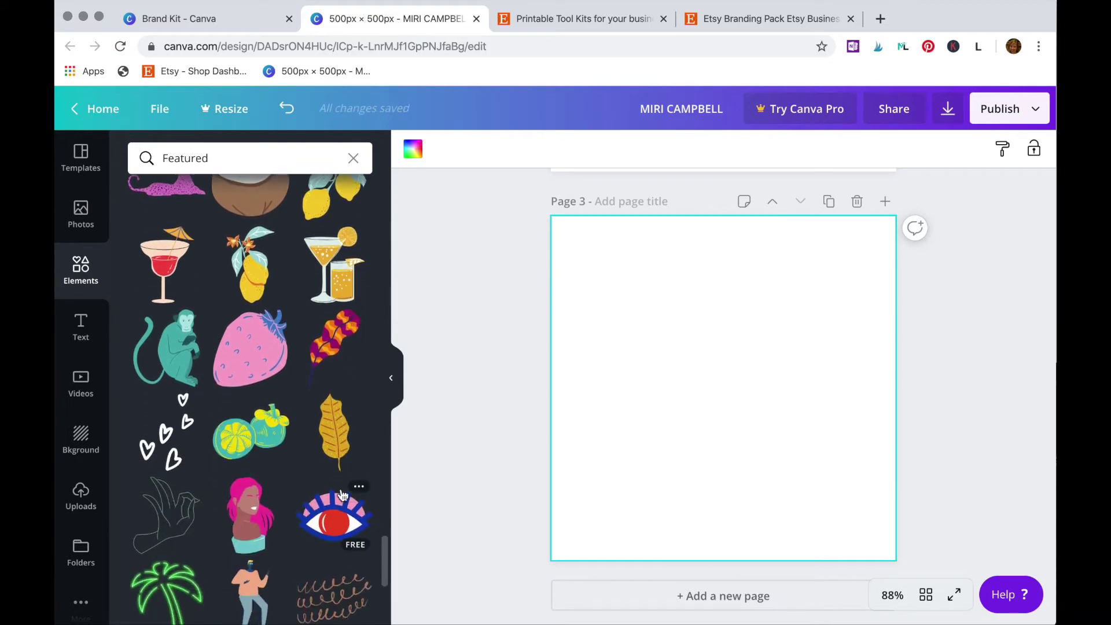
scroll(341, 495, "down", 2)
scroll(342, 496, "down", 1)
scroll(342, 495, "down", 2)
scroll(343, 496, "down", 1)
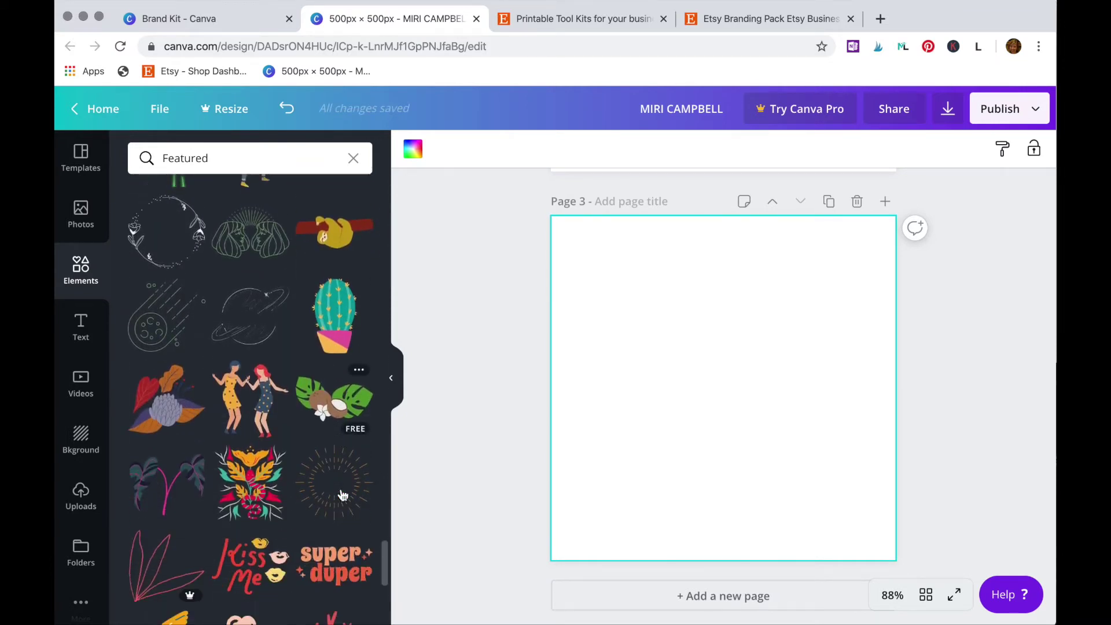
scroll(342, 495, "down", 2)
scroll(343, 495, "down", 1)
Add the yellow folk-art bird to page 3, shrink it and move it up and right
left_click(171, 437)
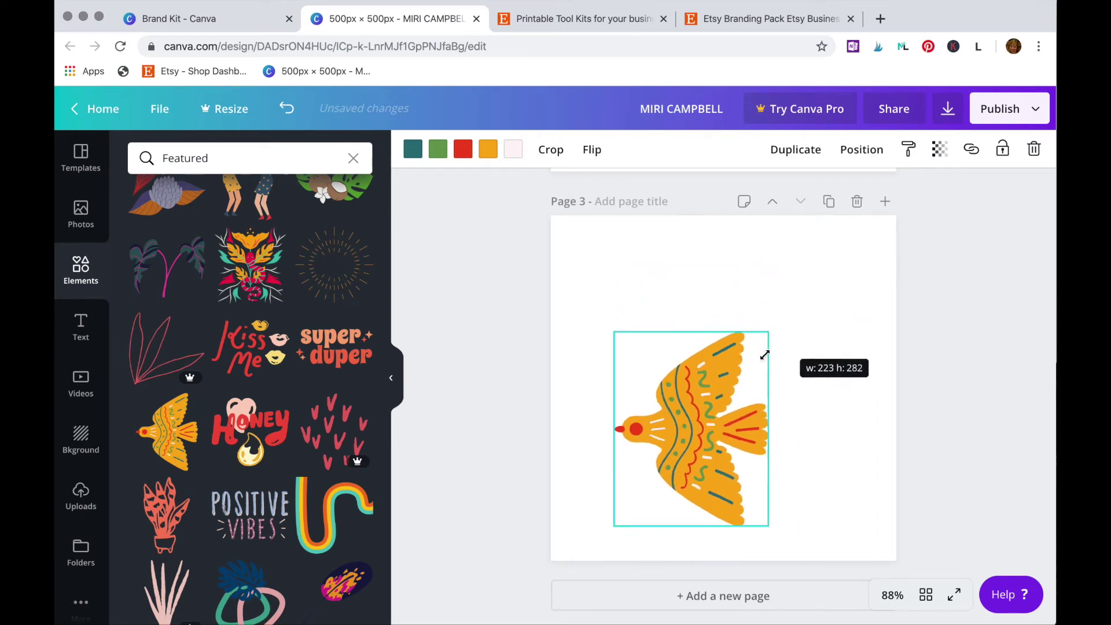
left_click_drag(829, 260, 737, 372)
mouse_move(672, 445)
left_mouse_down()
mouse_move(781, 335)
mouse_move(757, 332)
left_mouse_up()
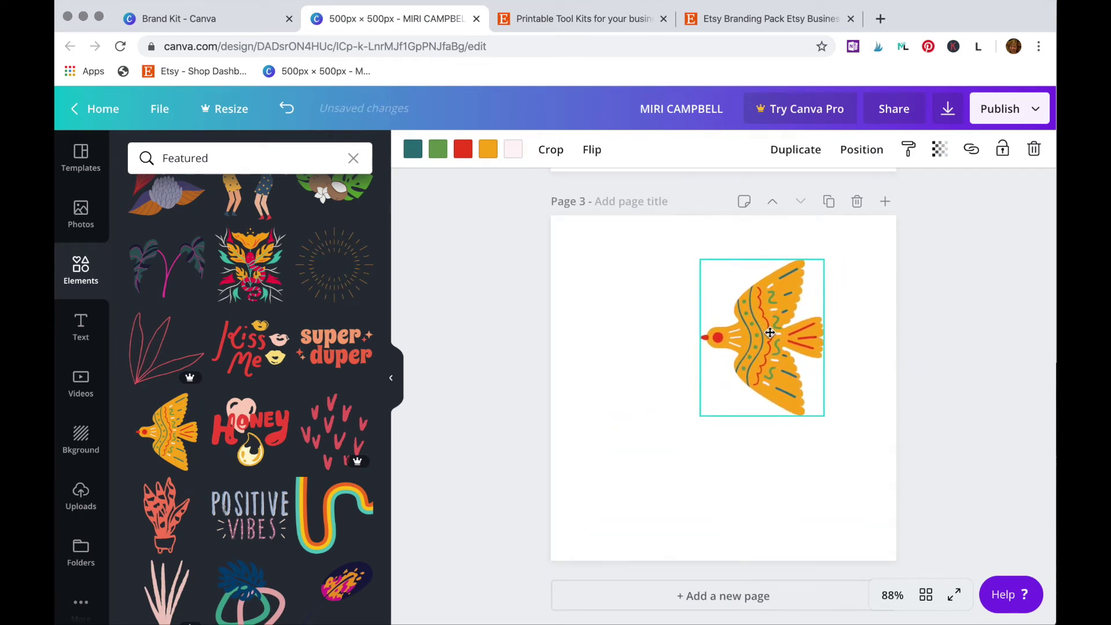
left_click(413, 150)
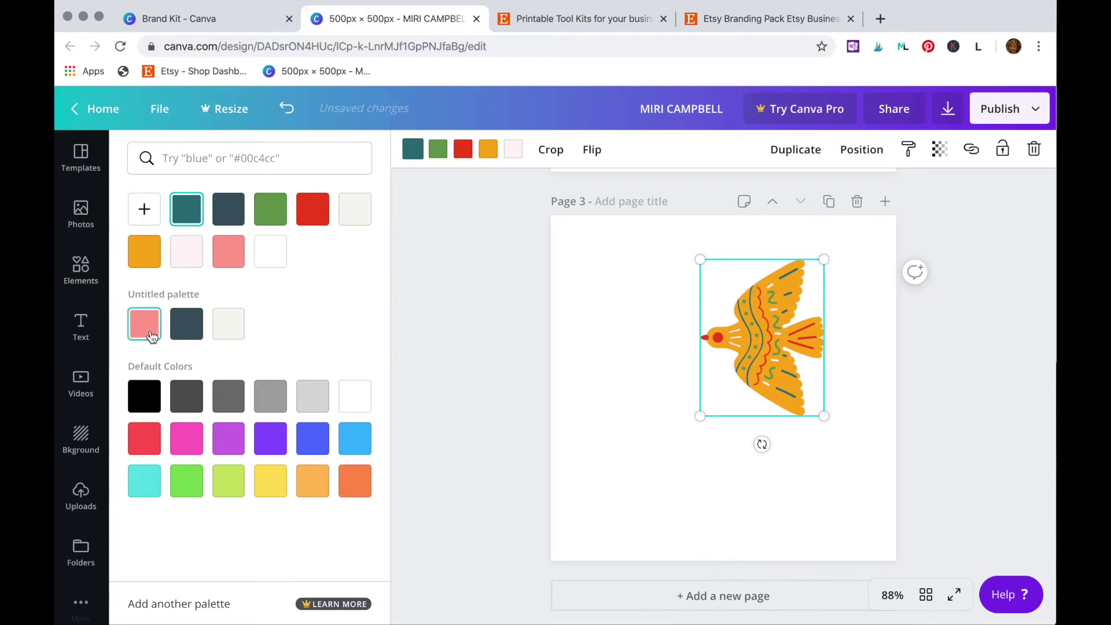
Recolour the bird: coral body, dark slate markings, off-white squiggles, slate eye and beak
left_click(184, 336)
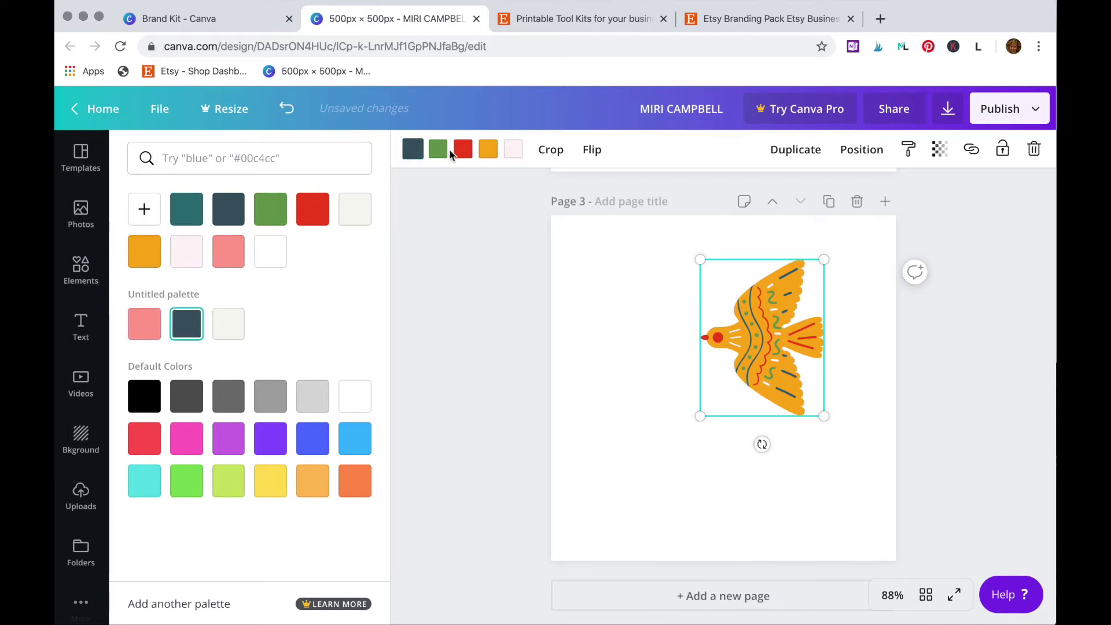
left_click(495, 152)
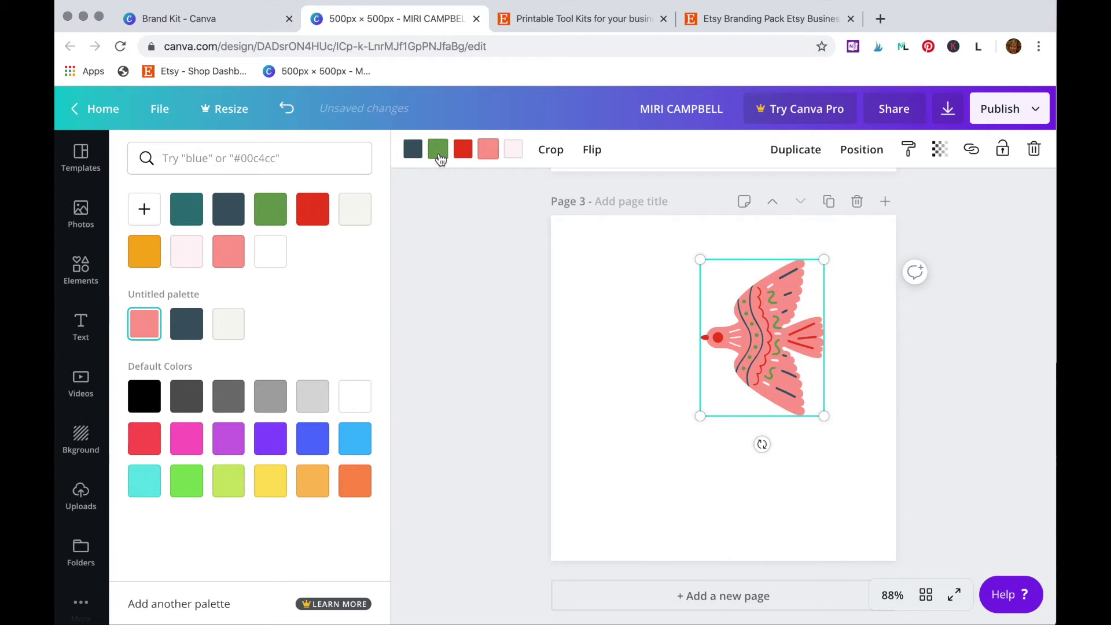
left_click(440, 157)
left_click(186, 328)
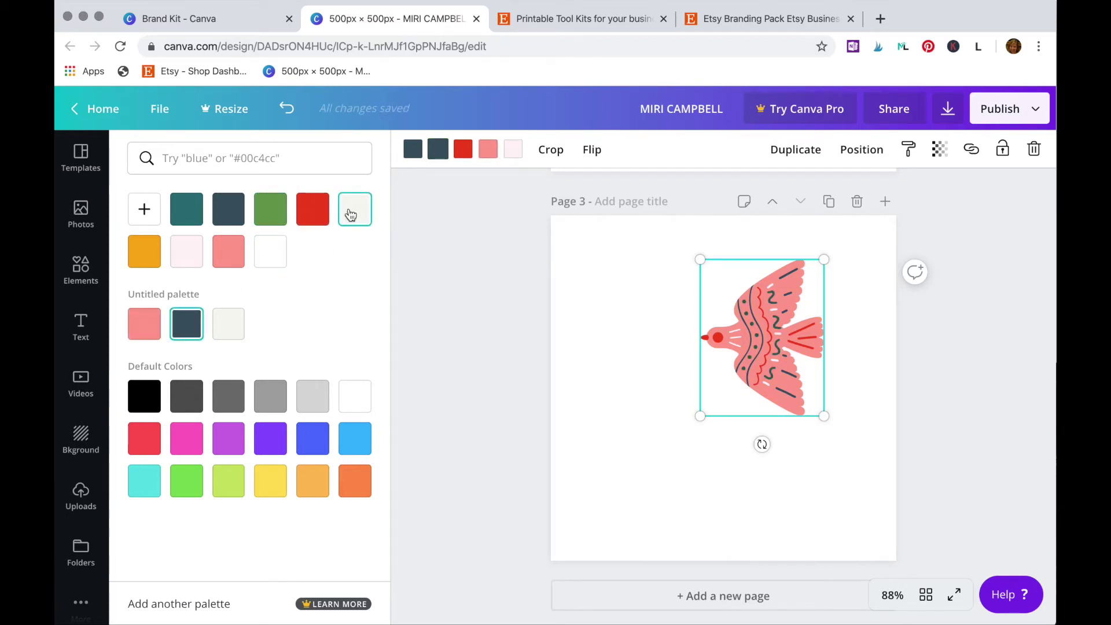
left_click(229, 329)
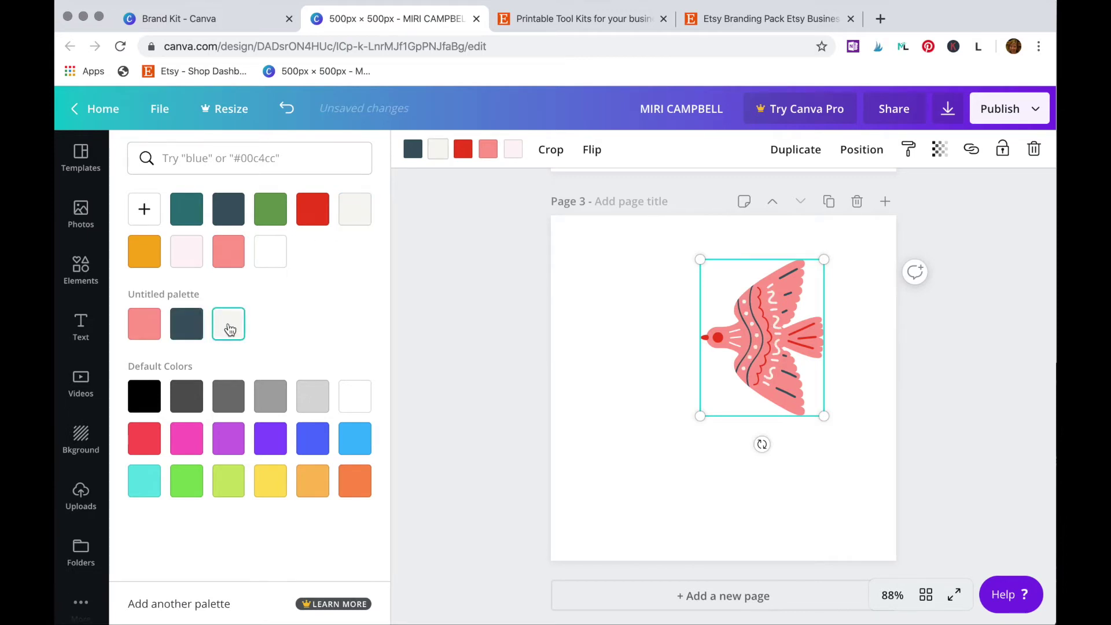
left_click(466, 150)
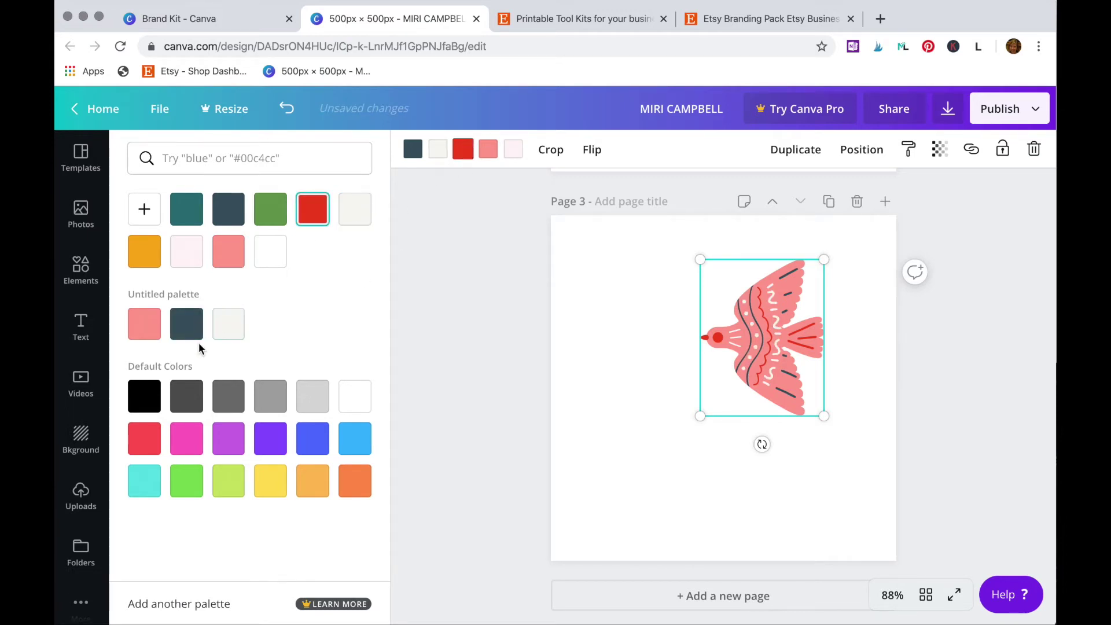
left_click(191, 334)
scroll(657, 468, "up", 3)
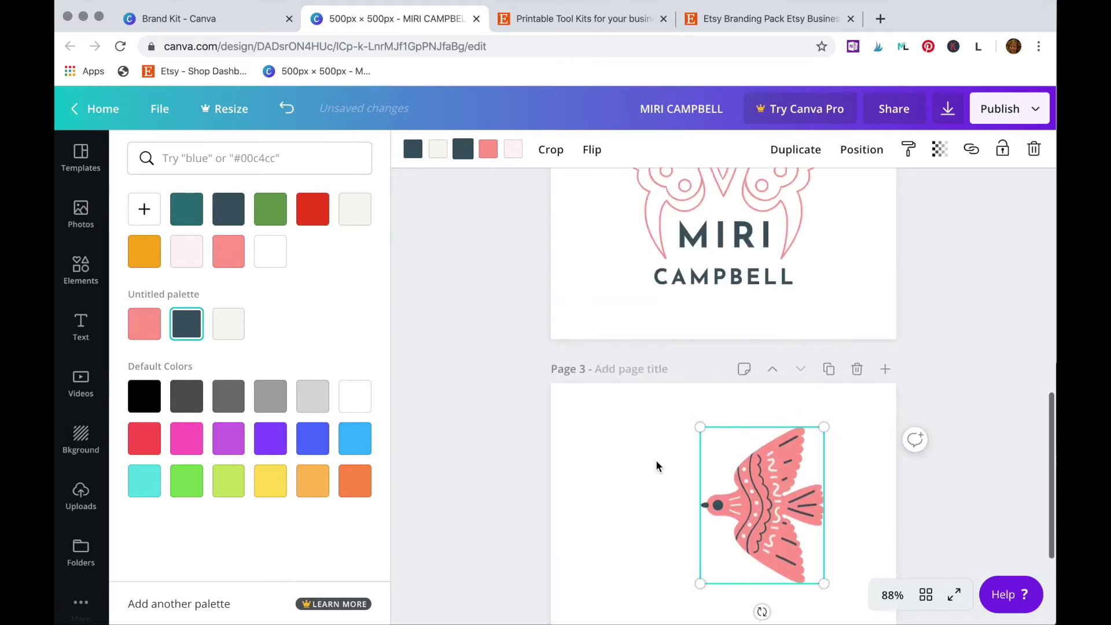
Copy the MIRI and CAMPBELL text from page 2 onto page 3 beside the bird
left_click(726, 246)
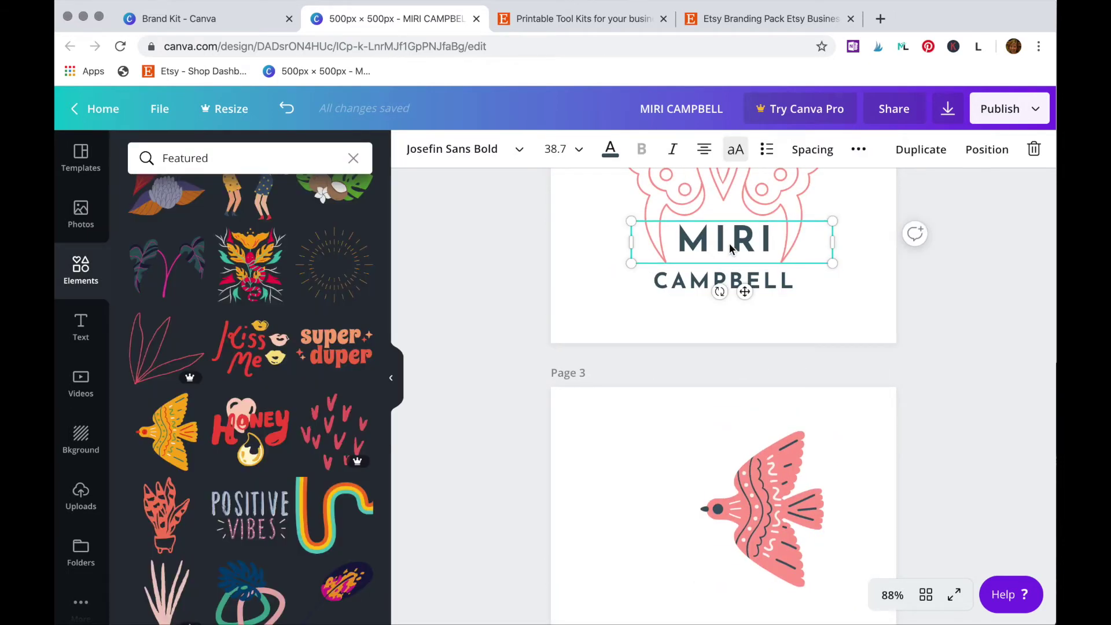
key("ctrl+d")
left_click_drag(731, 261, 680, 547)
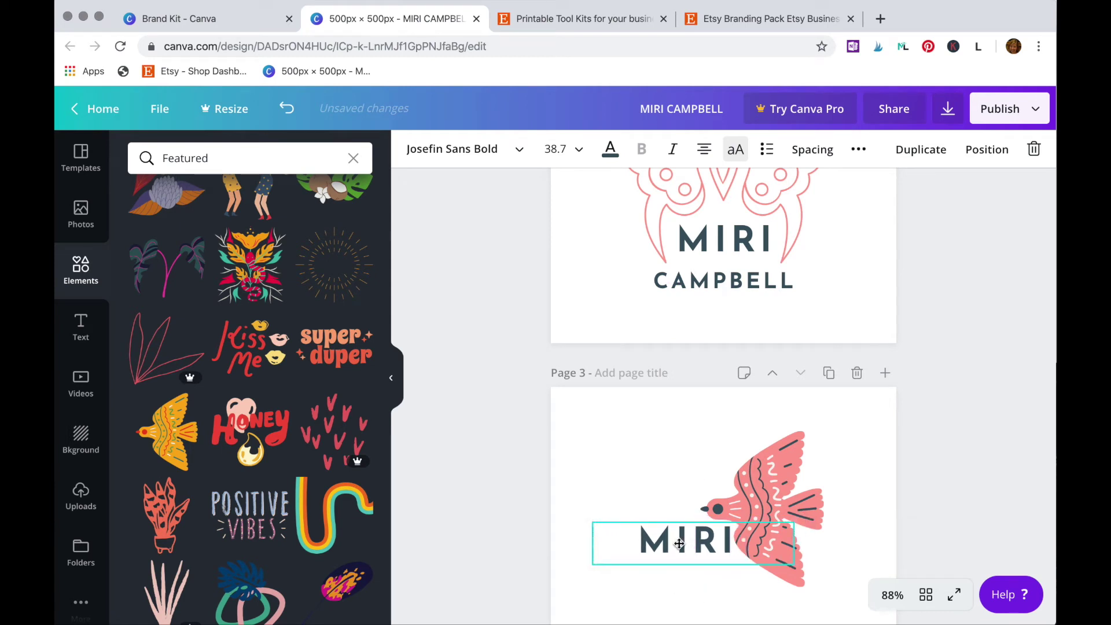
left_click(742, 280)
key("ctrl+d")
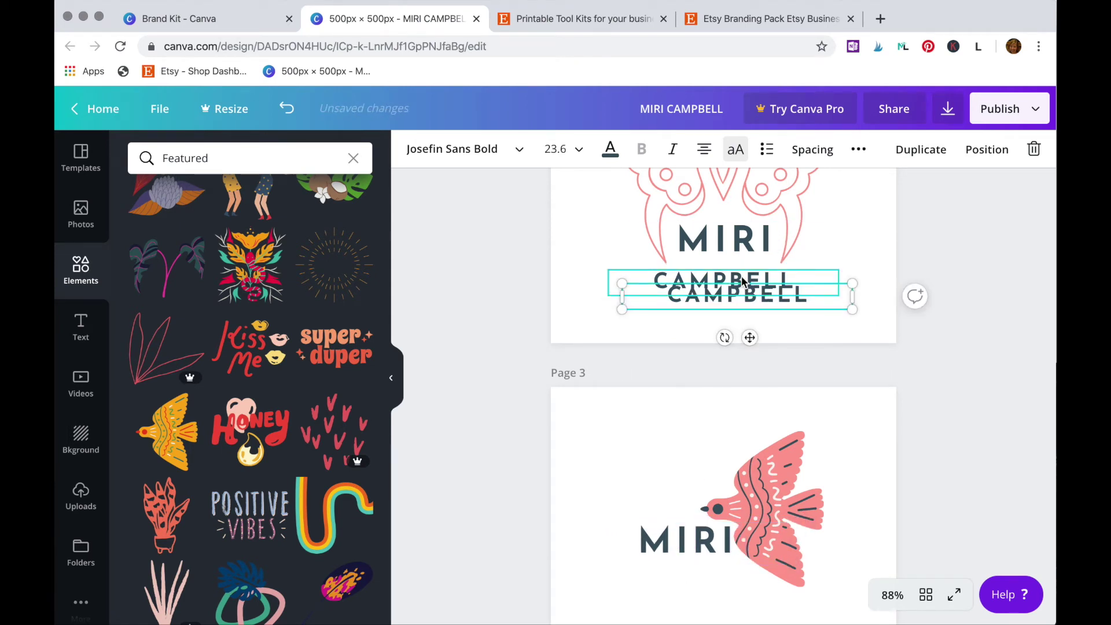
scroll(742, 280, "down", 2)
left_click_drag(796, 173, 757, 464)
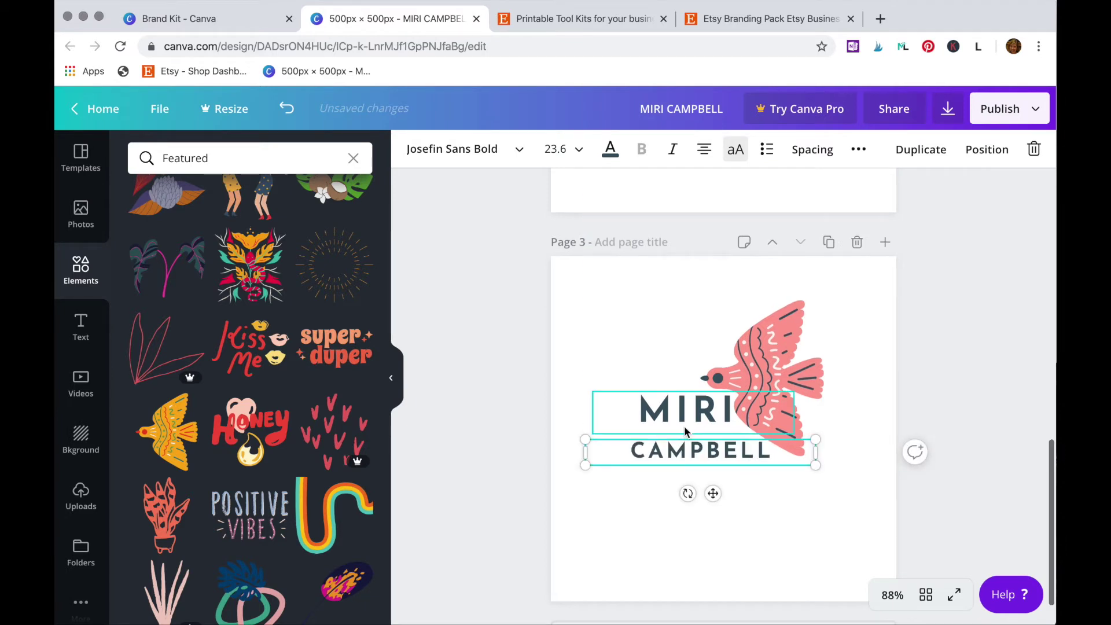
left_click_drag(685, 428, 682, 423)
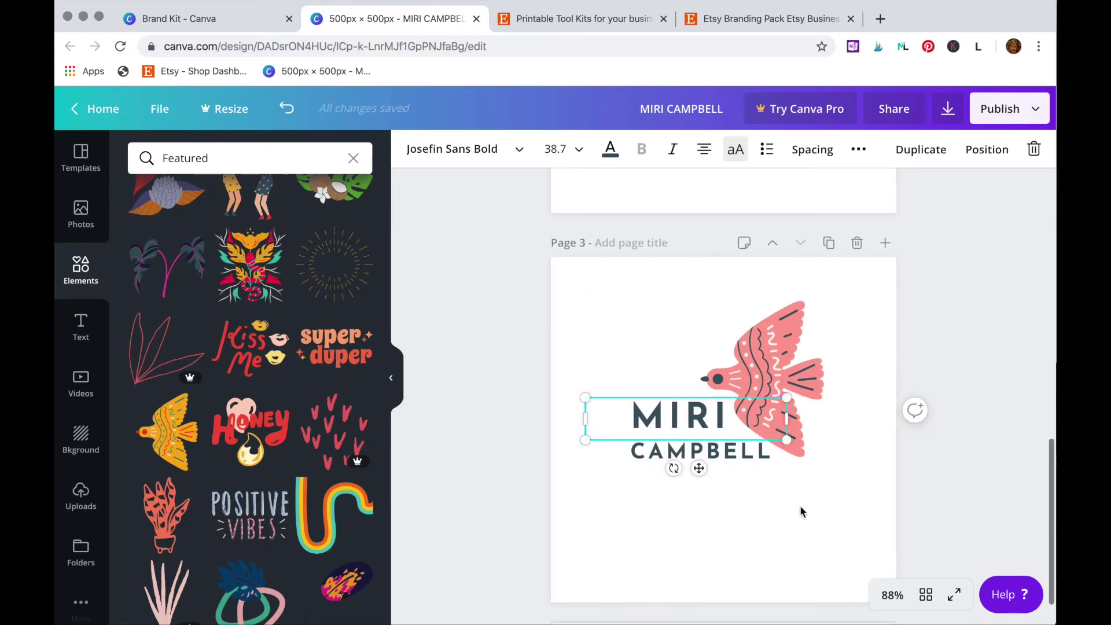
scroll(799, 512, "down", 1)
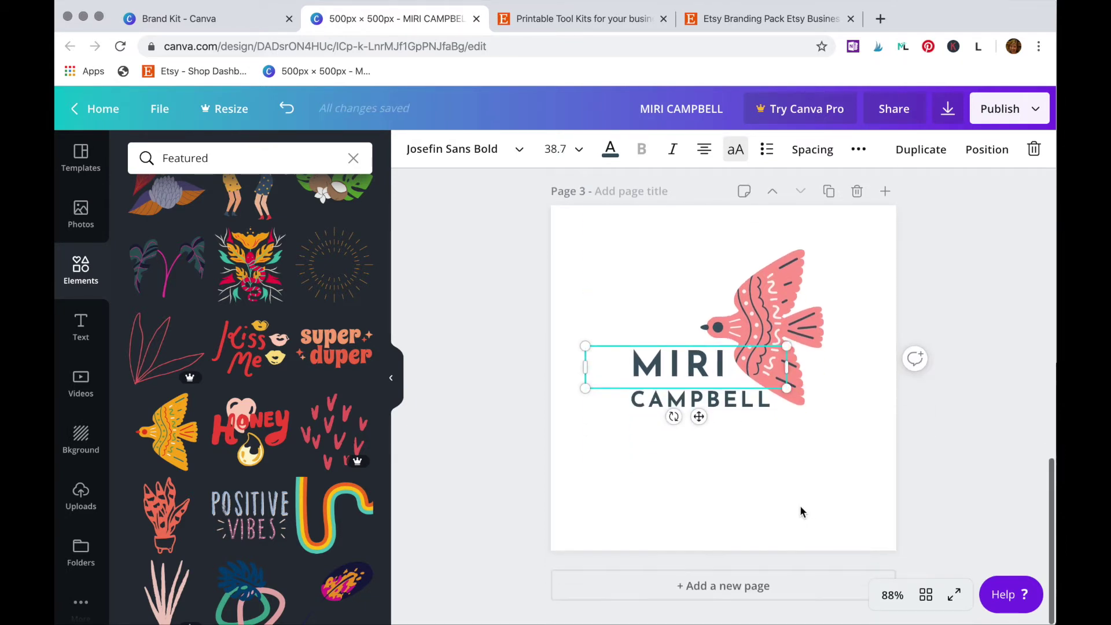
Add a new page 4 holding the pink tiger graphic with blue stripes
left_click(747, 596)
scroll(290, 470, "down", 3)
scroll(289, 470, "down", 2)
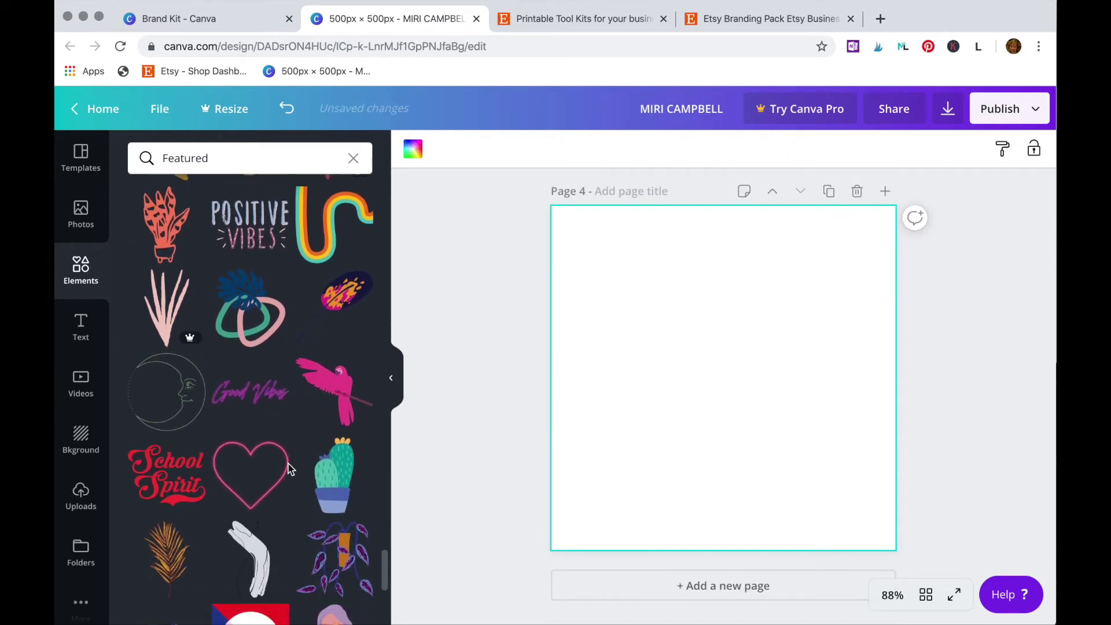
scroll(289, 470, "down", 1)
scroll(287, 469, "down", 3)
left_click(184, 441)
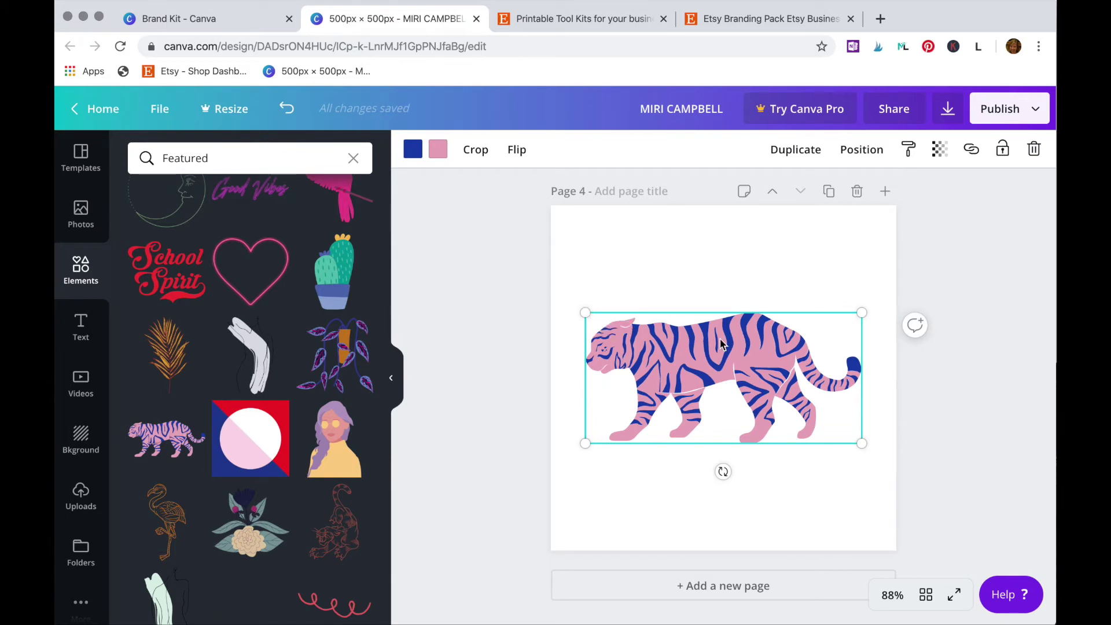
left_click(420, 155)
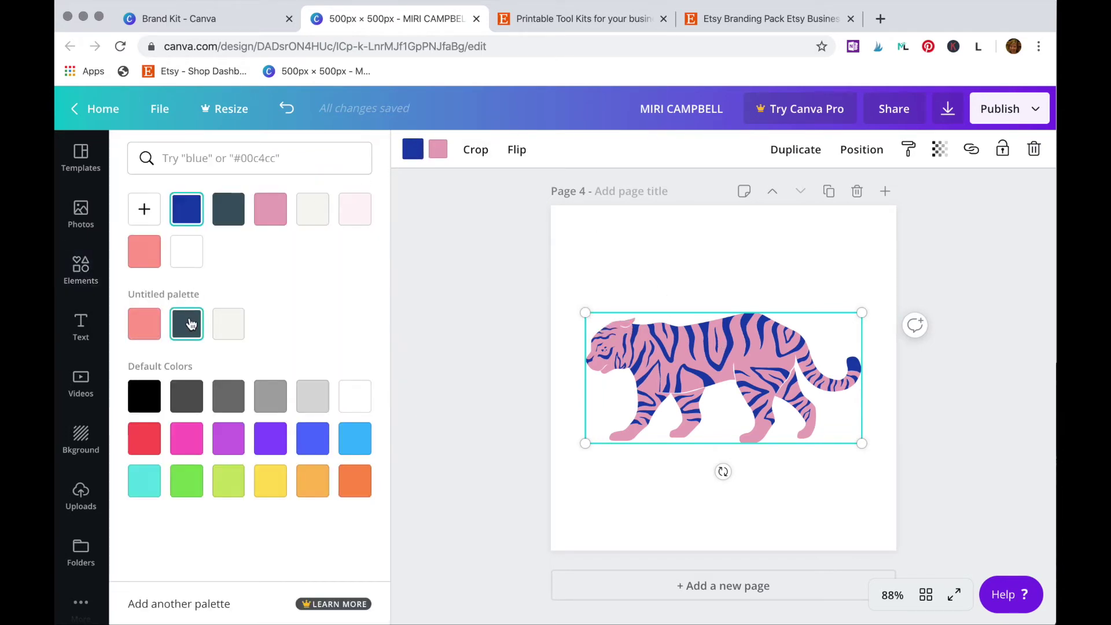
Recolour the page 4 tiger with dark slate stripes and a salmon body
left_click(177, 328)
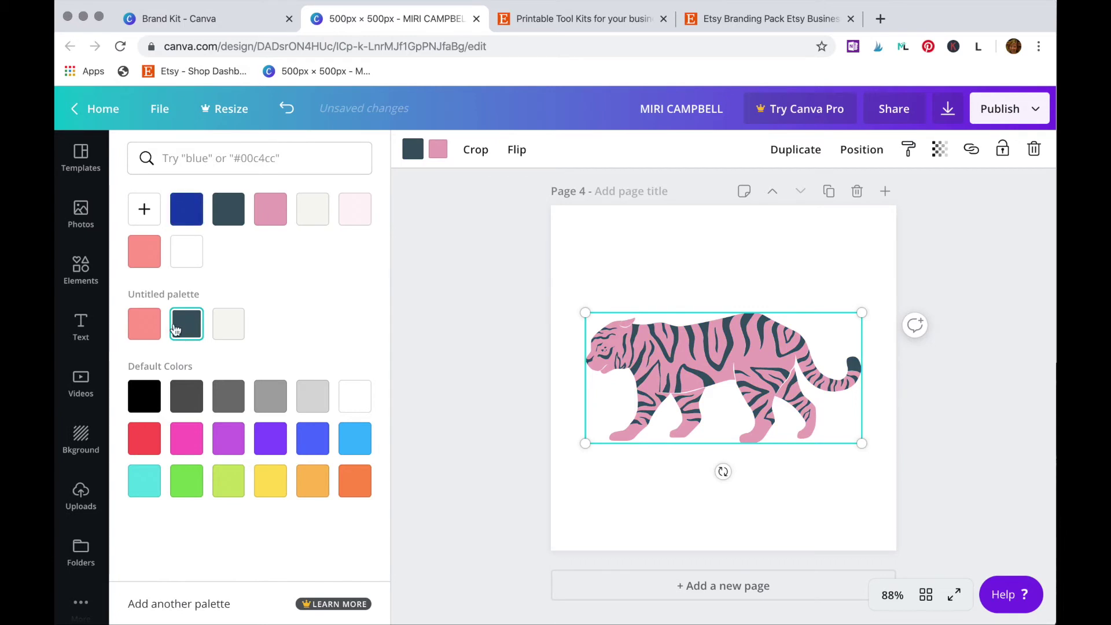
left_click(435, 154)
left_click(157, 329)
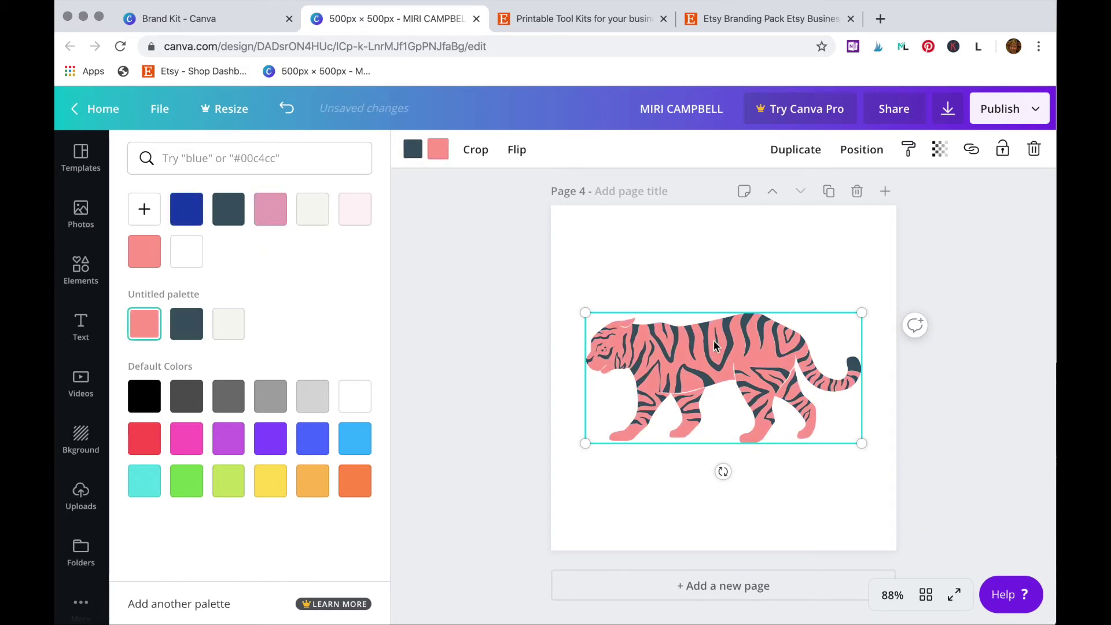
scroll(721, 320, "up", 2)
scroll(722, 320, "up", 3)
scroll(709, 281, "up", 2)
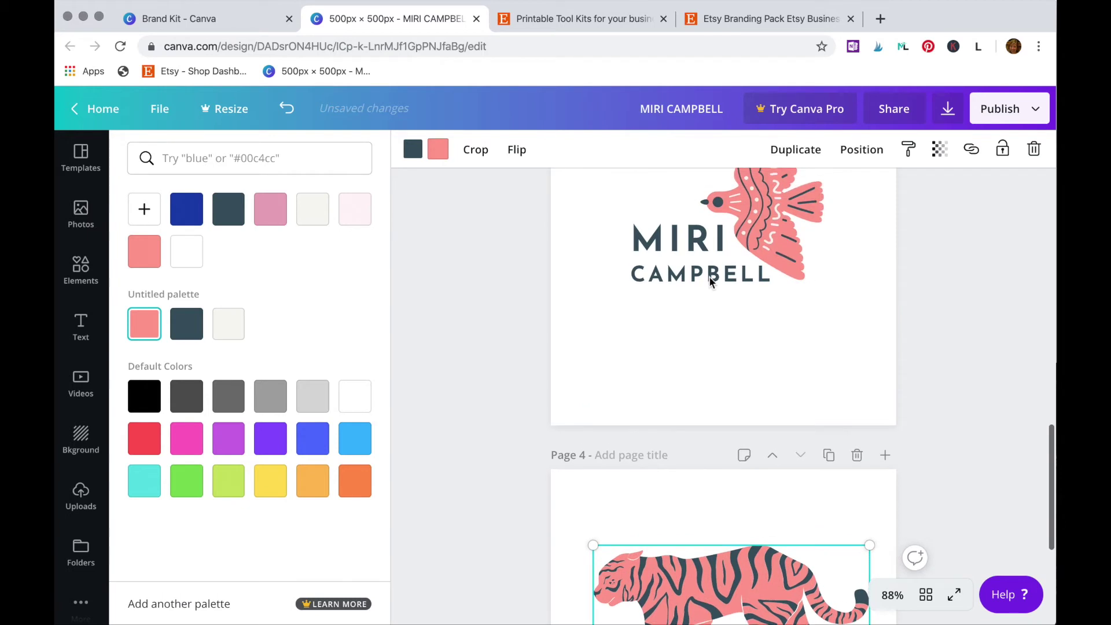
left_click(693, 243)
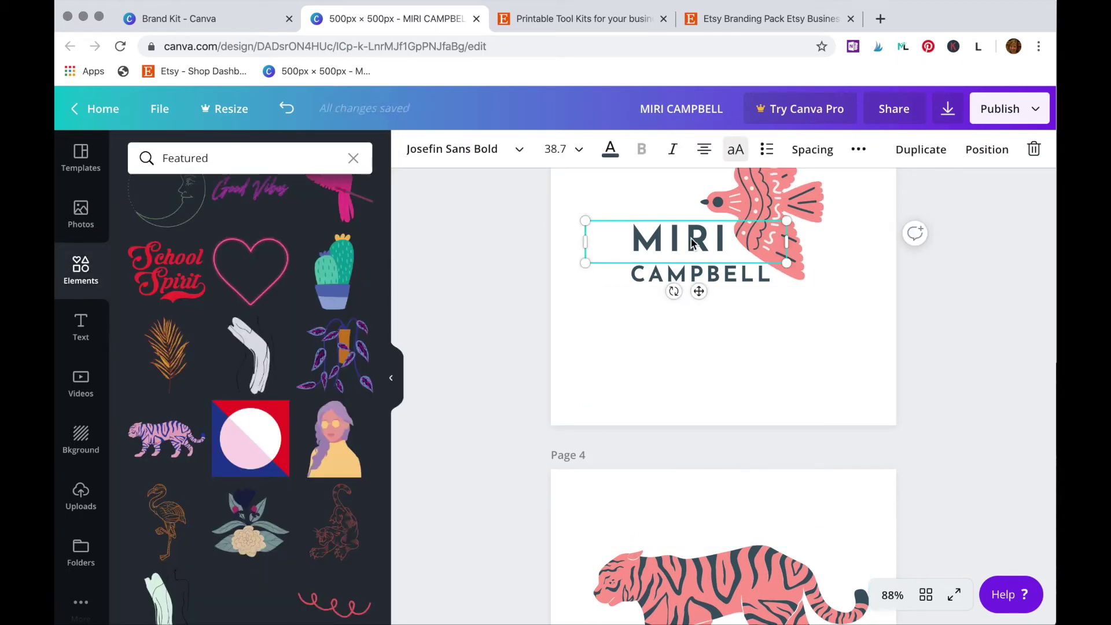
scroll(694, 243, "up", 1)
scroll(693, 243, "up", 1)
scroll(693, 245, "down", 3)
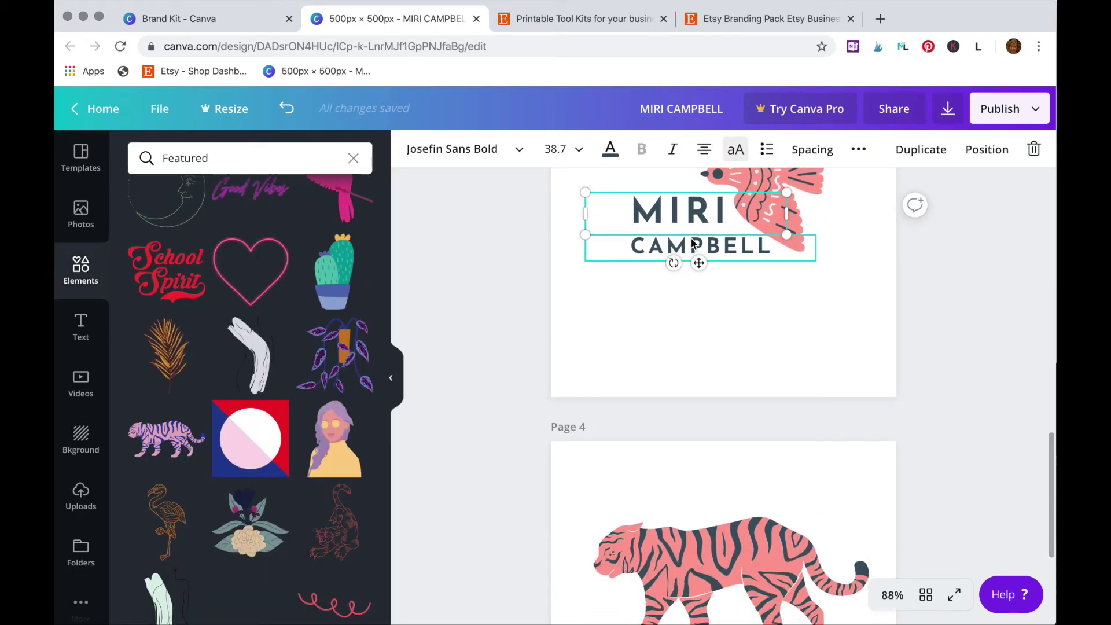
Copy MIRI and CAMPBELL under the tiger, colour MIRI salmon, and add page 5
key("super+d")
scroll(693, 245, "down", 3)
scroll(692, 245, "up", 2)
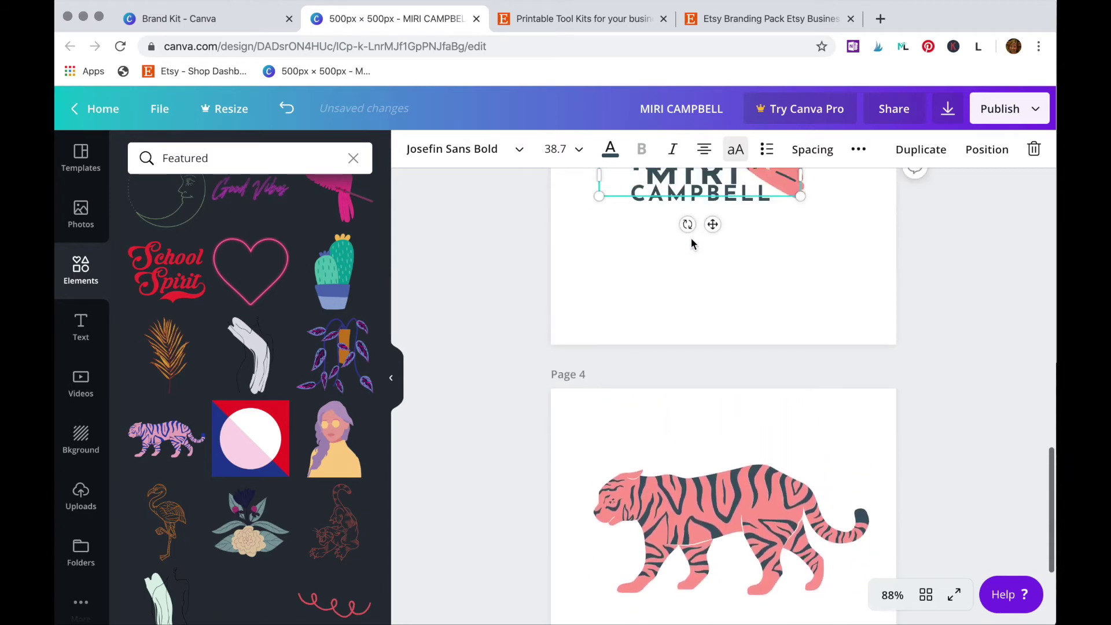
left_click_drag(727, 179, 721, 595)
left_click(748, 205)
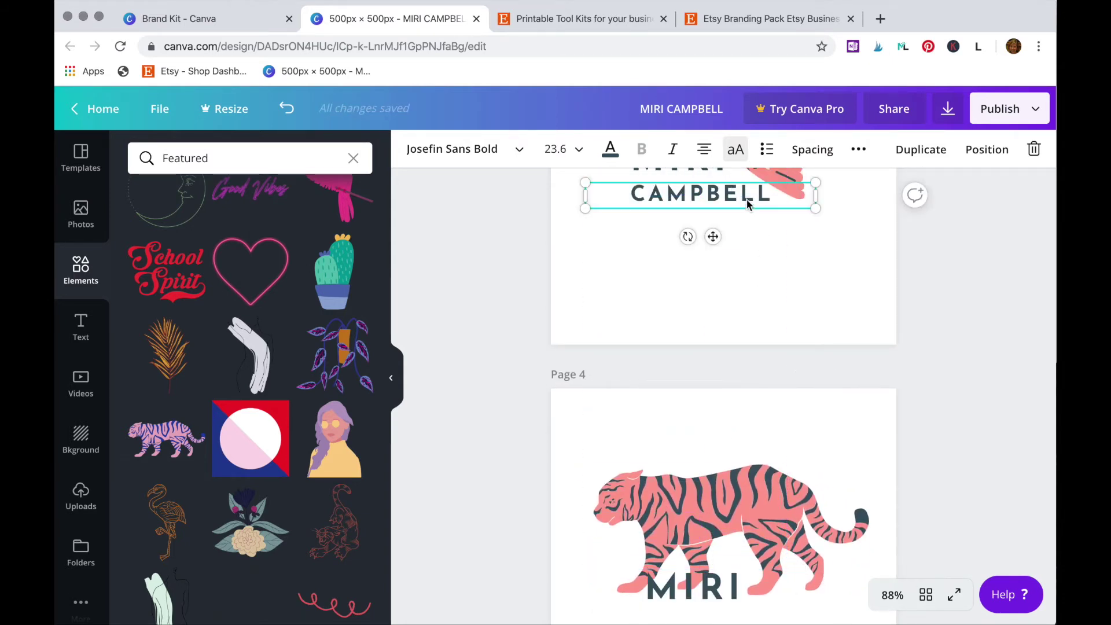
key("ctrl+d")
left_click_drag(754, 209, 829, 467)
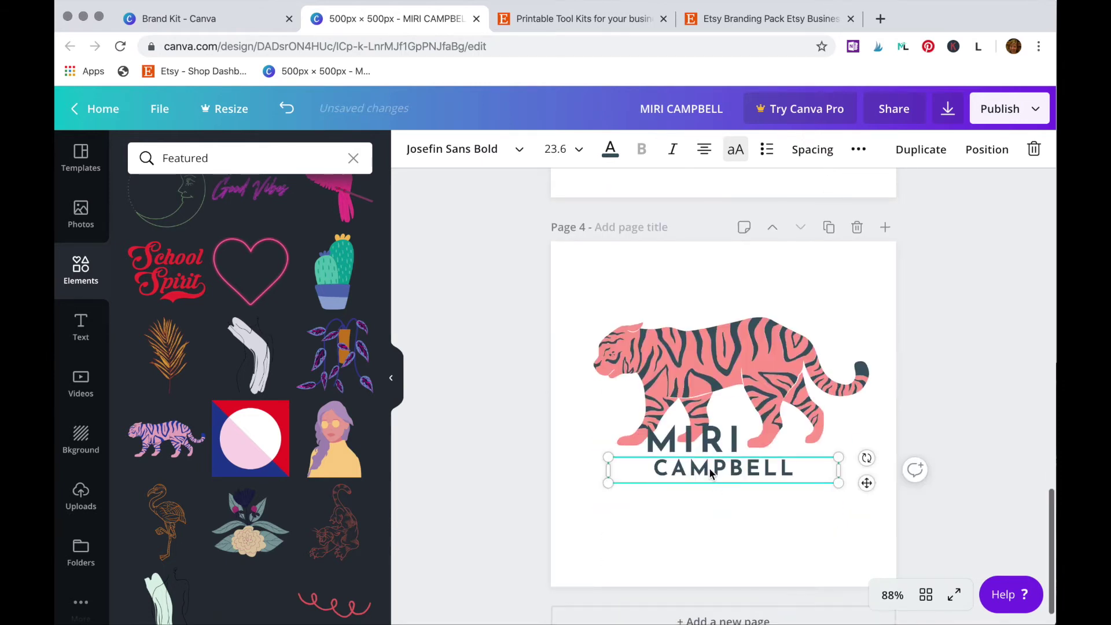
left_click(687, 469)
left_click(611, 149)
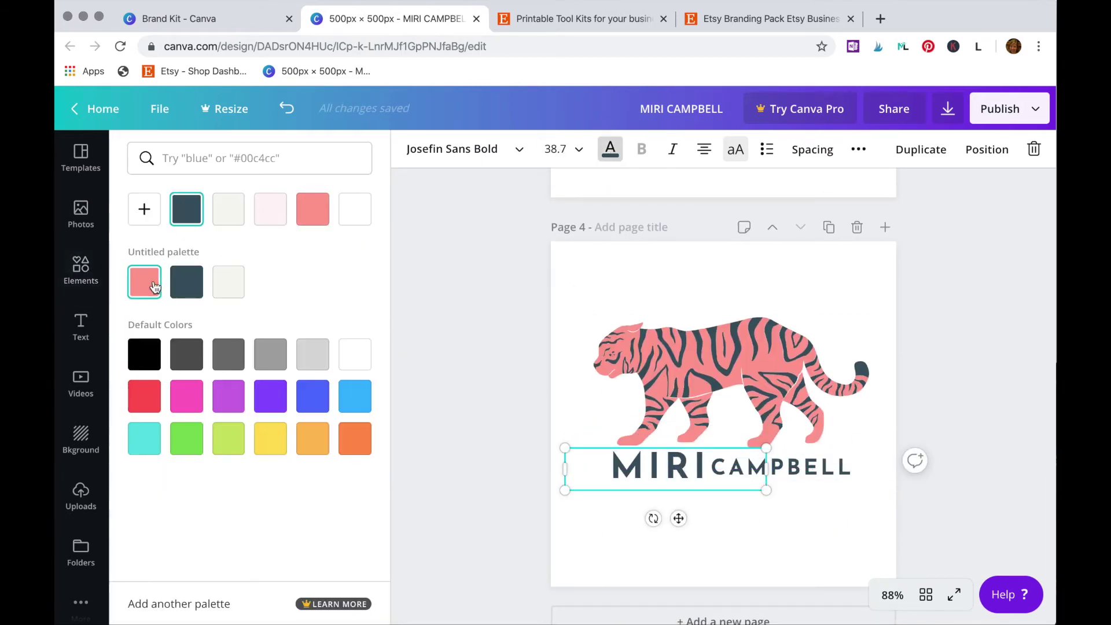
left_click(144, 281)
scroll(739, 485, "down", 1)
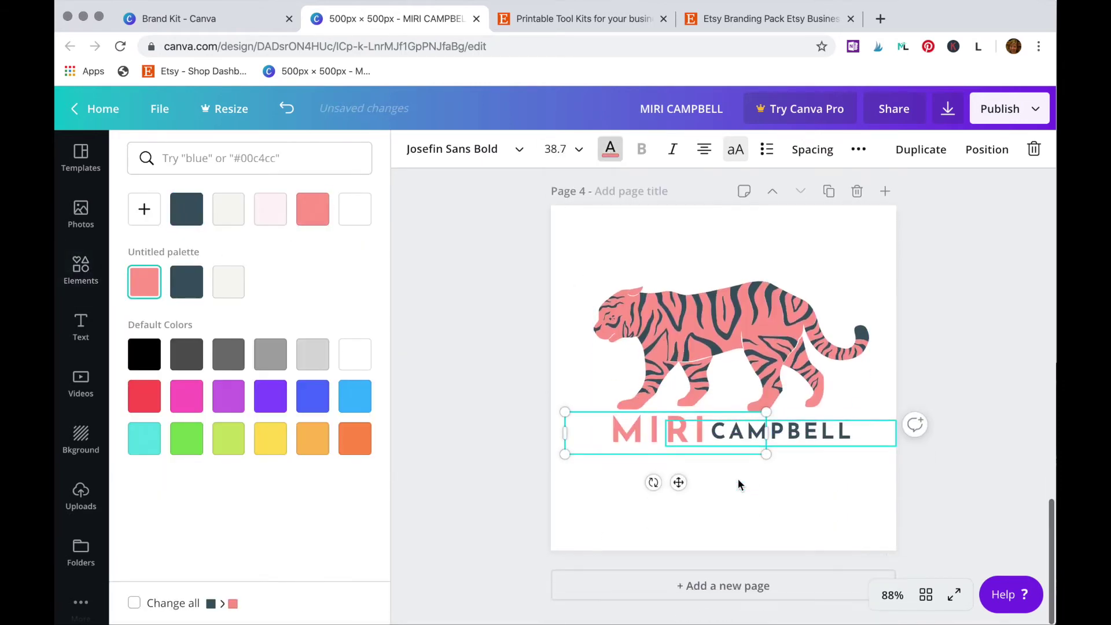
left_click(705, 588)
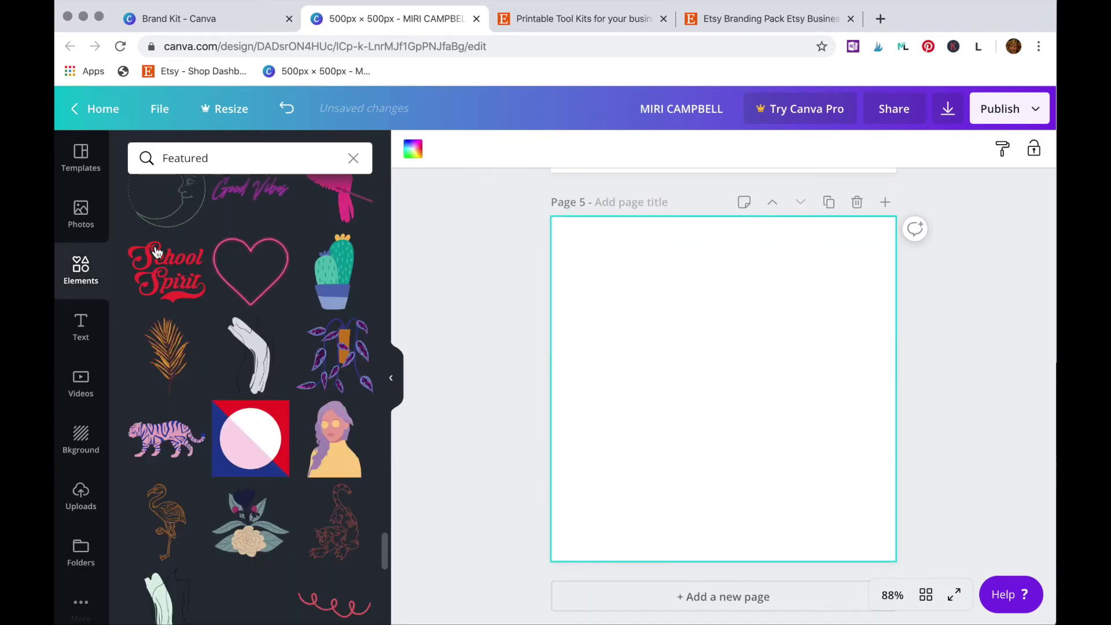
scroll(207, 399, "down", 5)
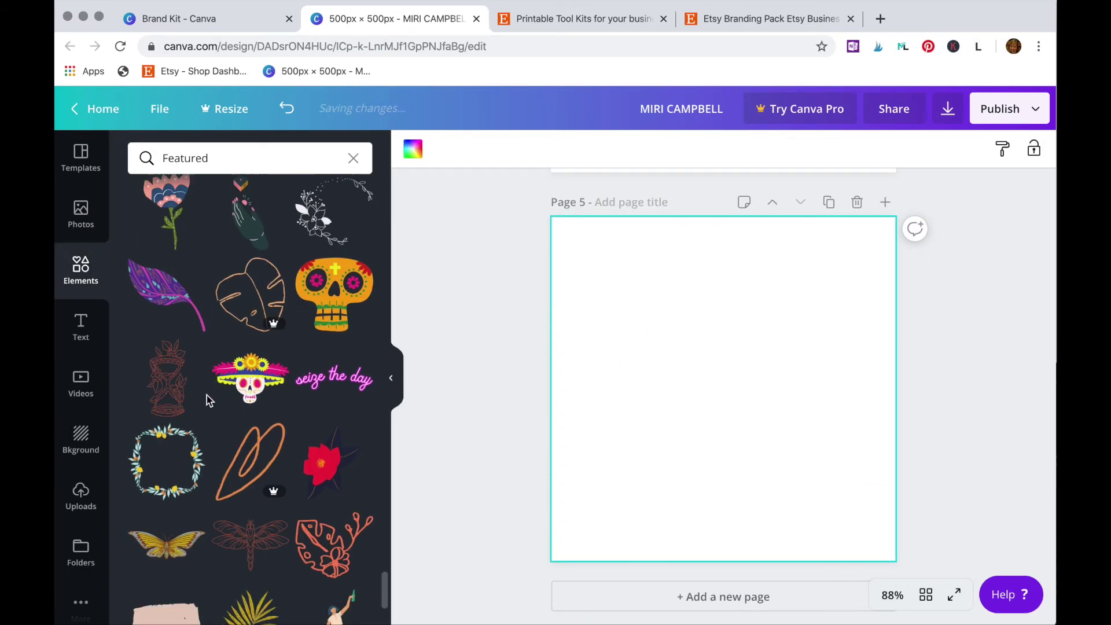
scroll(206, 399, "down", 3)
mouse_move(257, 447)
left_mouse_down()
mouse_move(510, 390)
mouse_move(652, 293)
left_mouse_up()
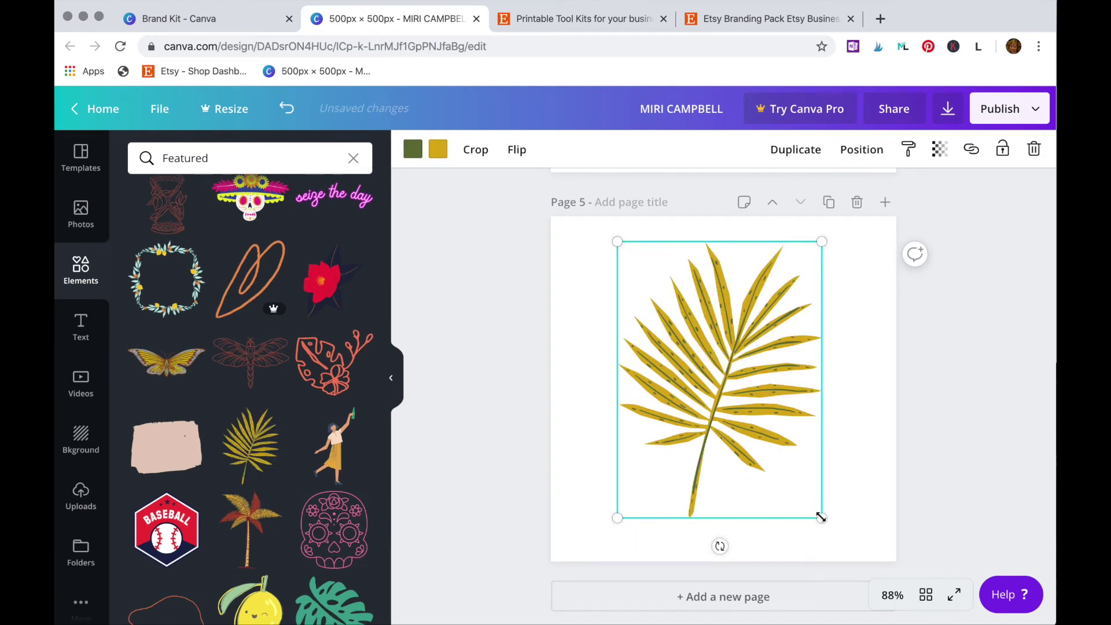
Shrink and tilt the palm leaf, recolouring its yellow salmon and green dark slate
mouse_move(821, 518)
left_mouse_down()
mouse_move(730, 461)
mouse_move(702, 467)
mouse_move(811, 437)
left_mouse_up()
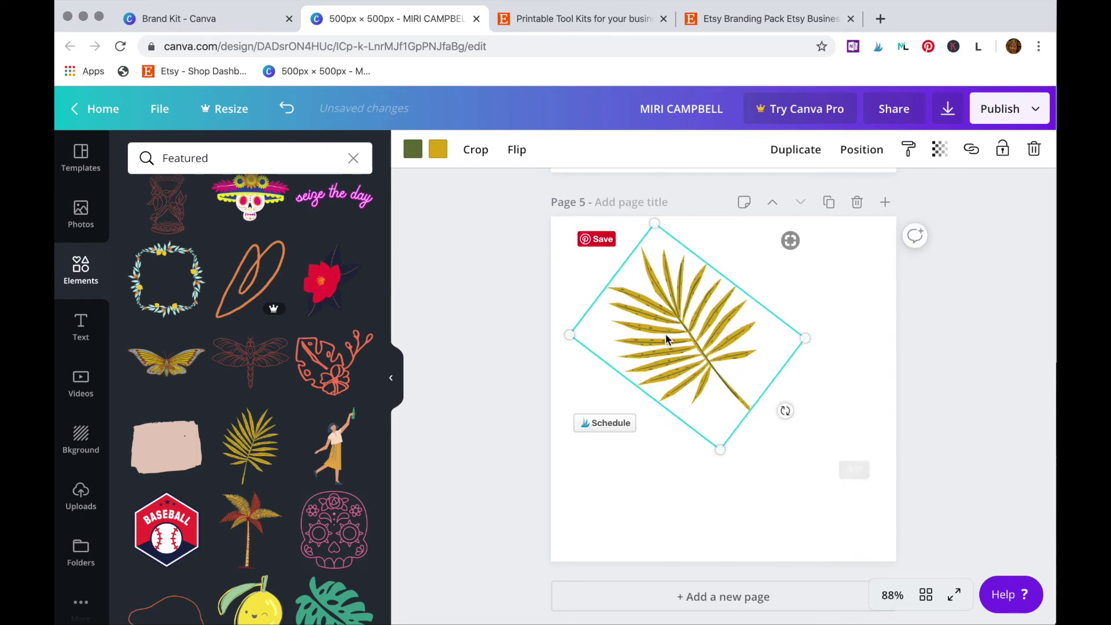
left_click_drag(666, 341, 656, 377)
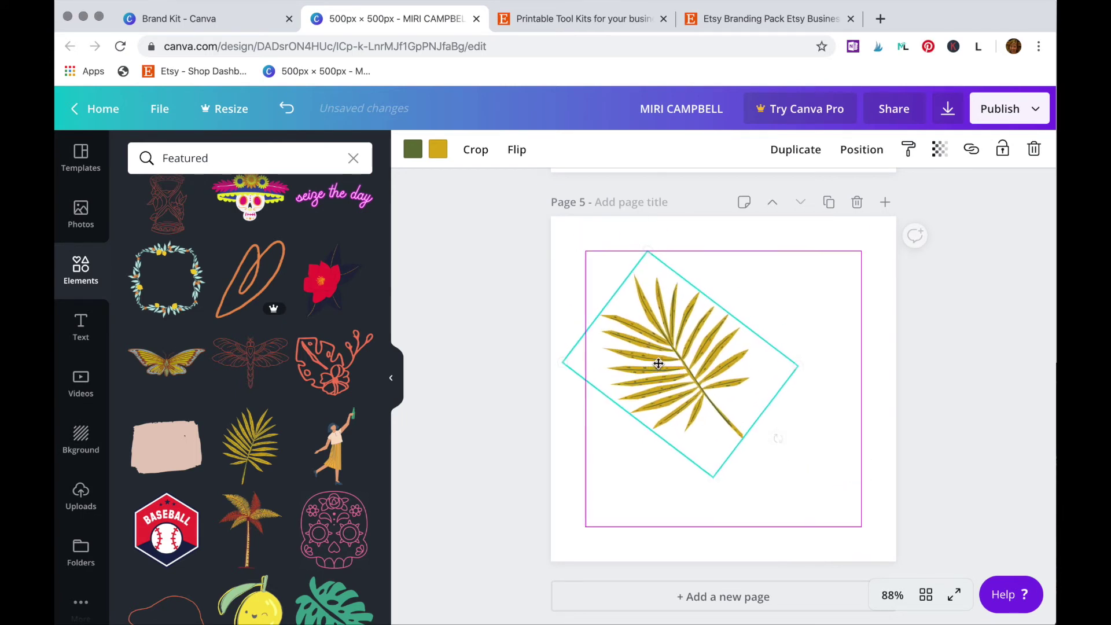
left_click(434, 155)
left_click(152, 324)
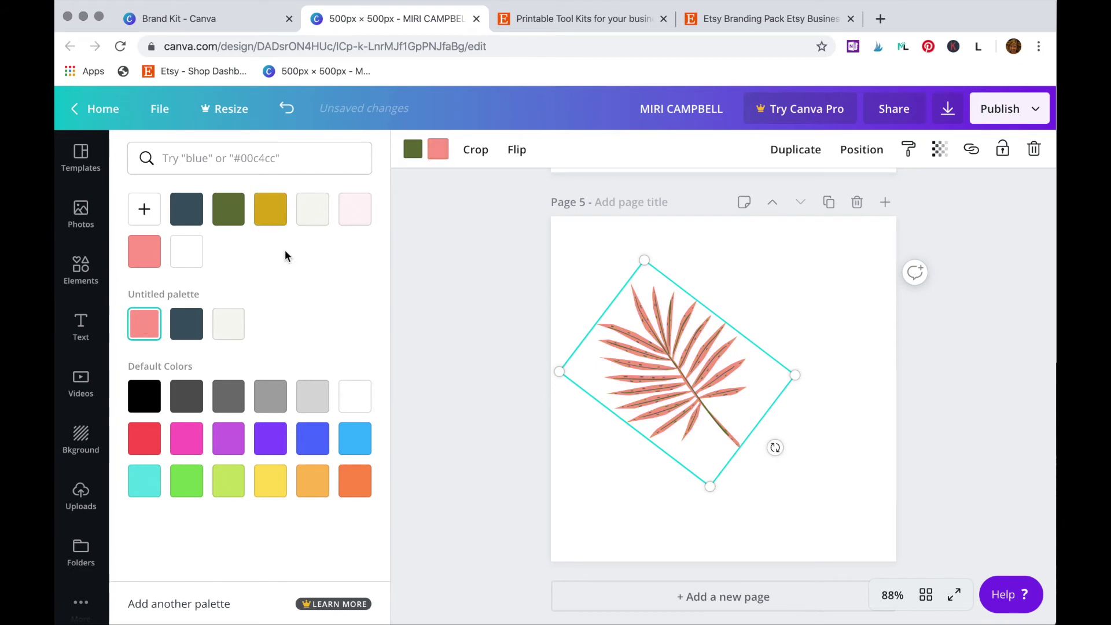
left_click(415, 154)
left_click(186, 324)
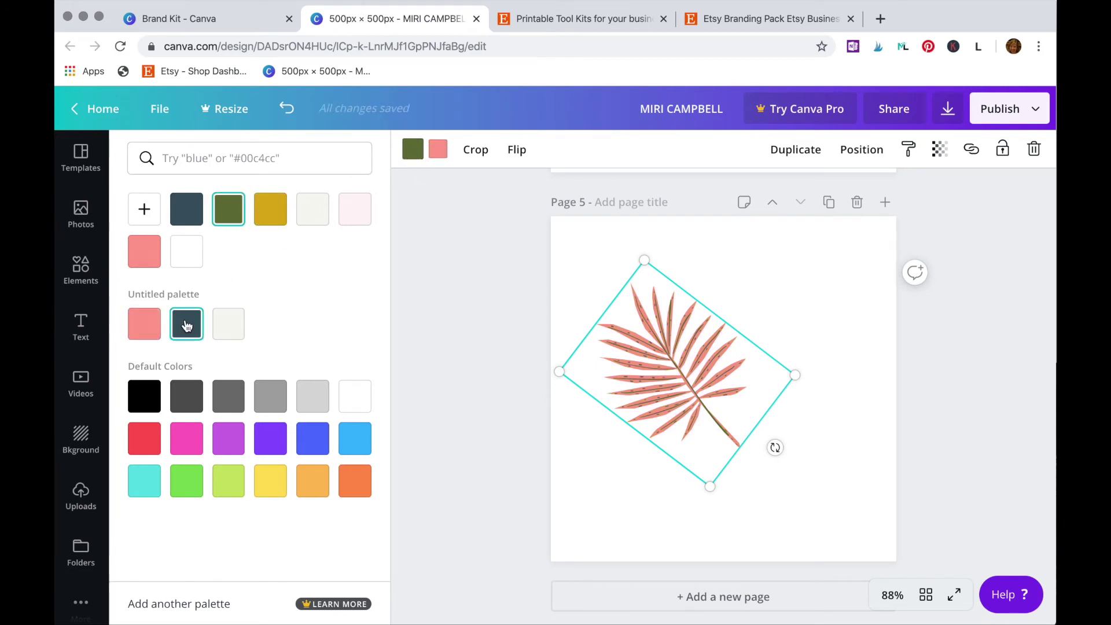
scroll(658, 301, "up", 2)
scroll(658, 301, "up", 3)
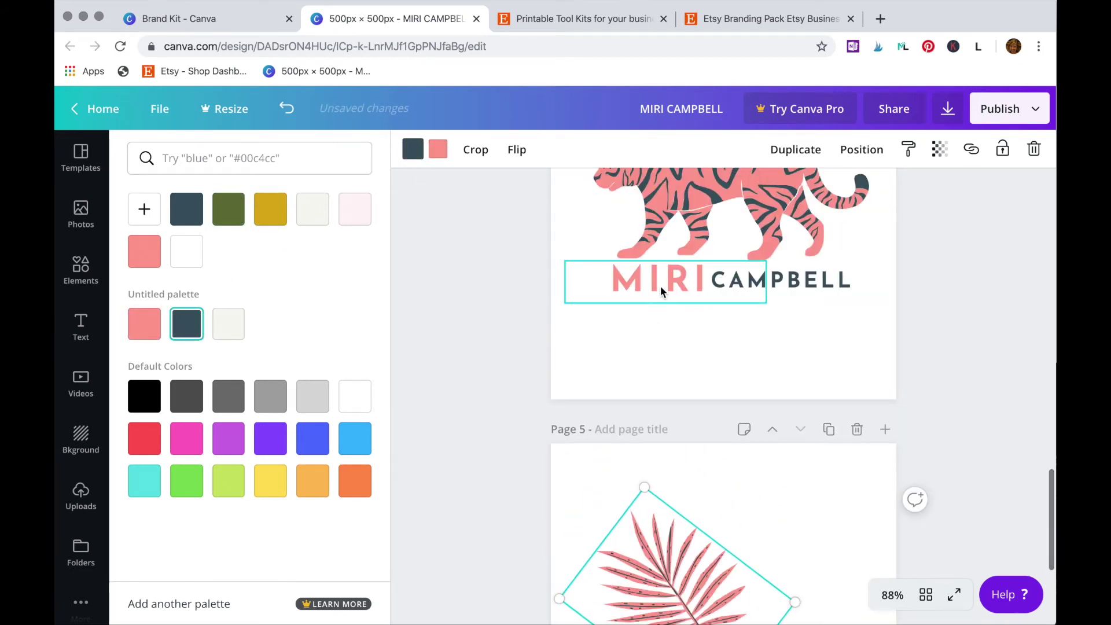
left_click(660, 290)
left_click_drag(659, 279, 824, 553)
left_click(758, 290)
left_click_drag(759, 290, 782, 591)
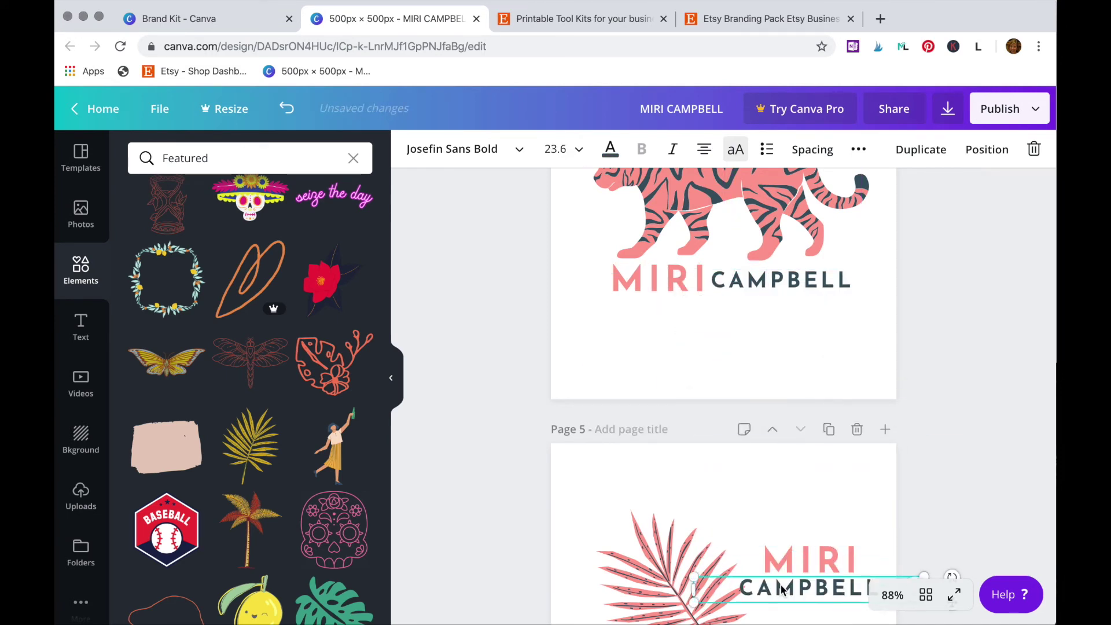
scroll(781, 590, "down", 5)
left_click_drag(814, 388, 821, 480)
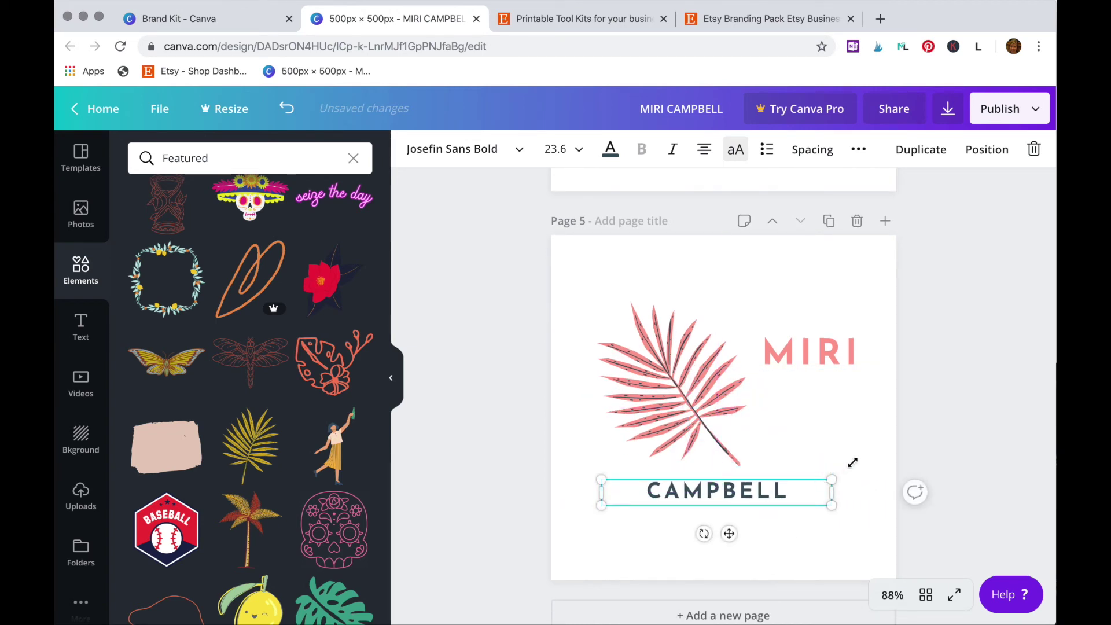
left_click_drag(852, 463, 911, 447)
left_click_drag(799, 491, 784, 497)
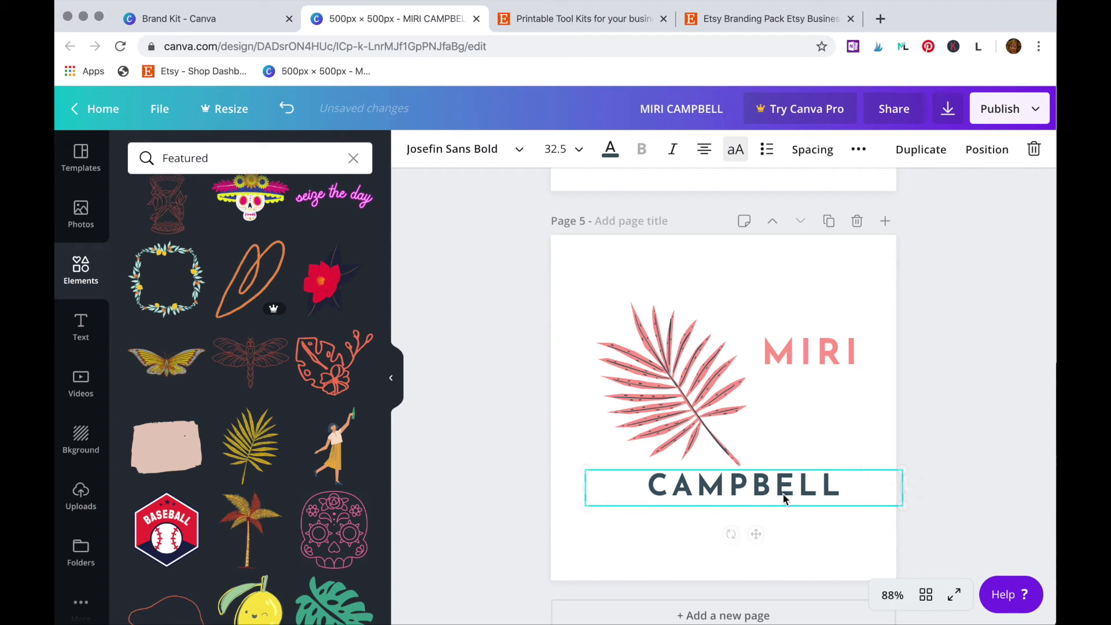
left_click(807, 351)
left_click_drag(869, 335, 907, 343)
left_click_drag(802, 347, 790, 446)
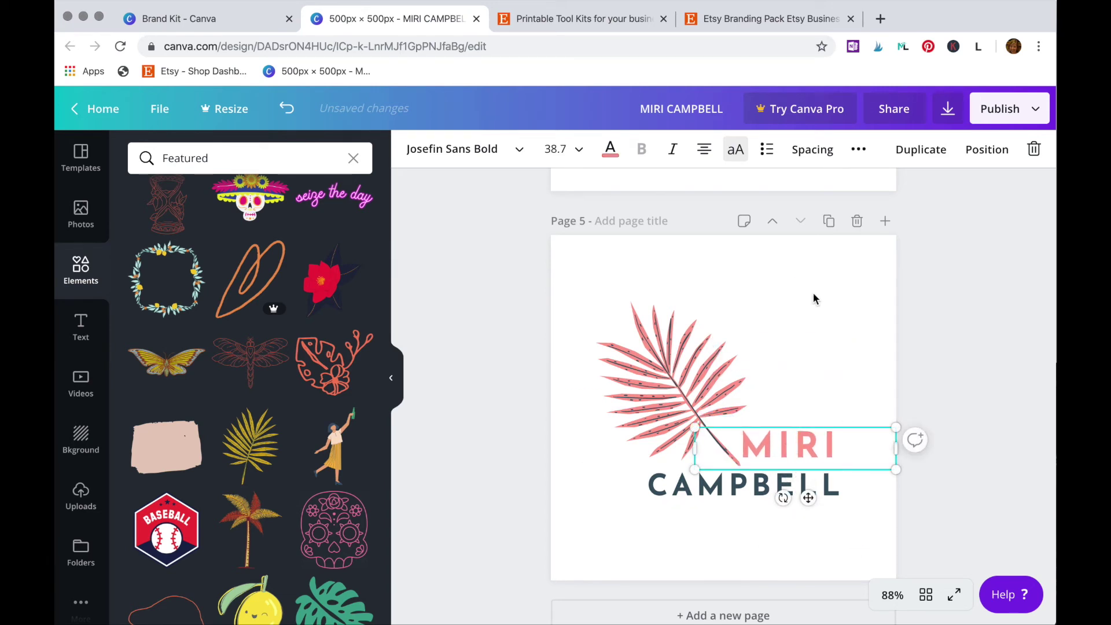
left_click(723, 615)
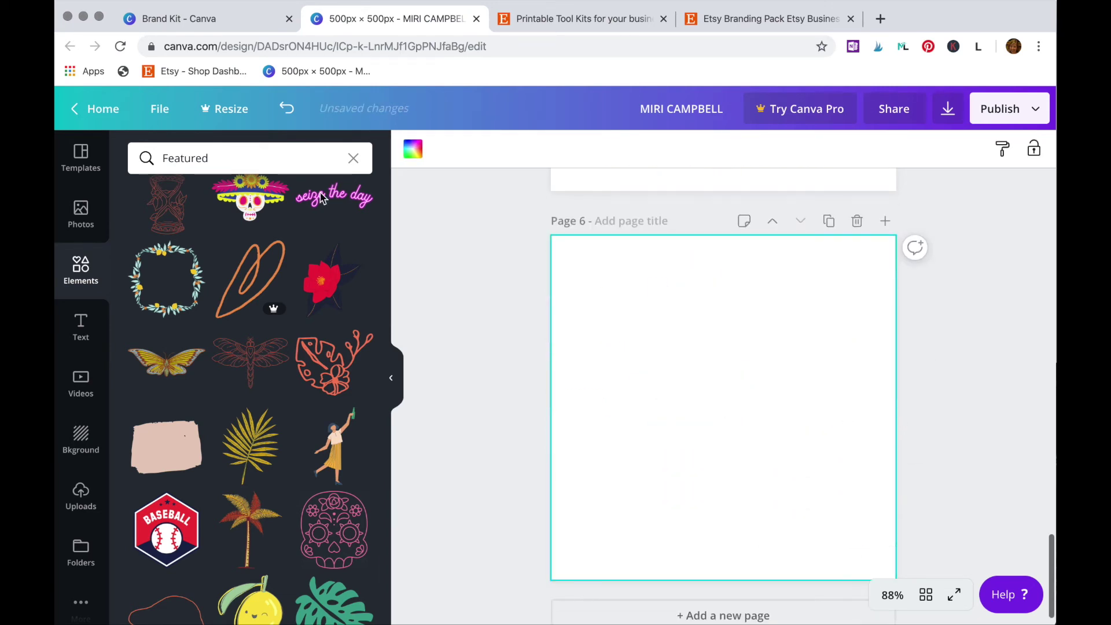
left_click(257, 157)
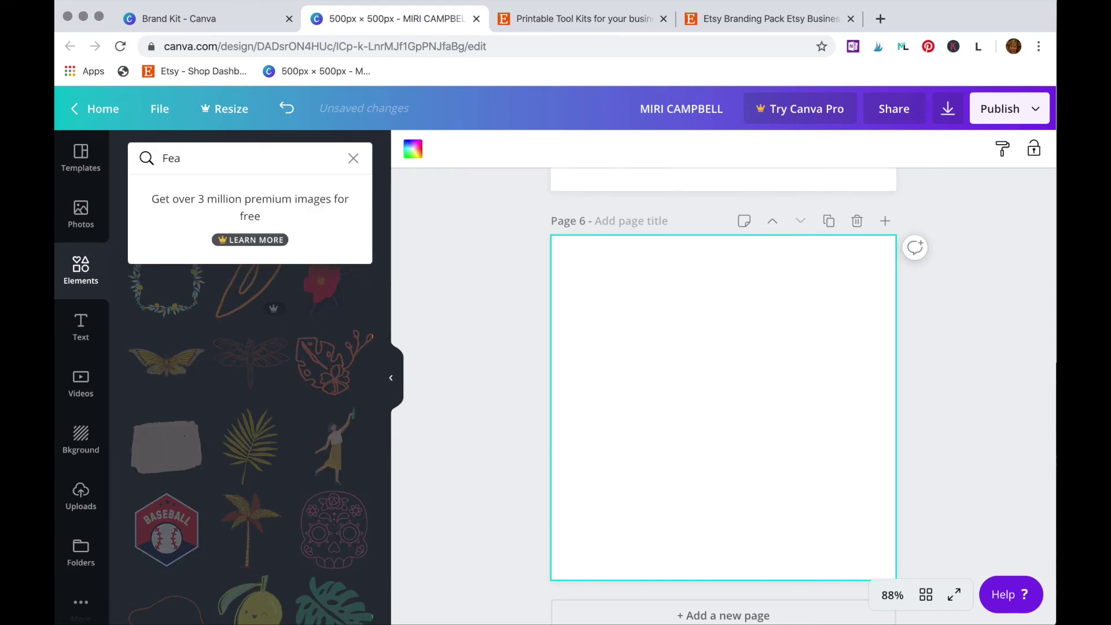
key("BackSpace")
key("BackSpace")
key("BackSpace")
type("PAI")
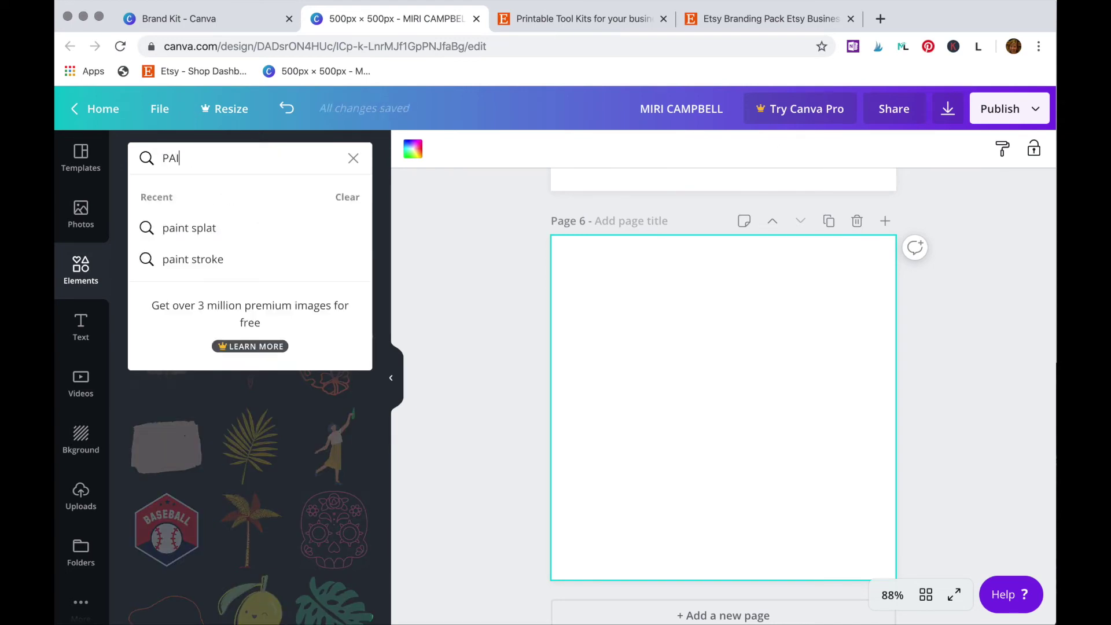
type("NT SPLAT")
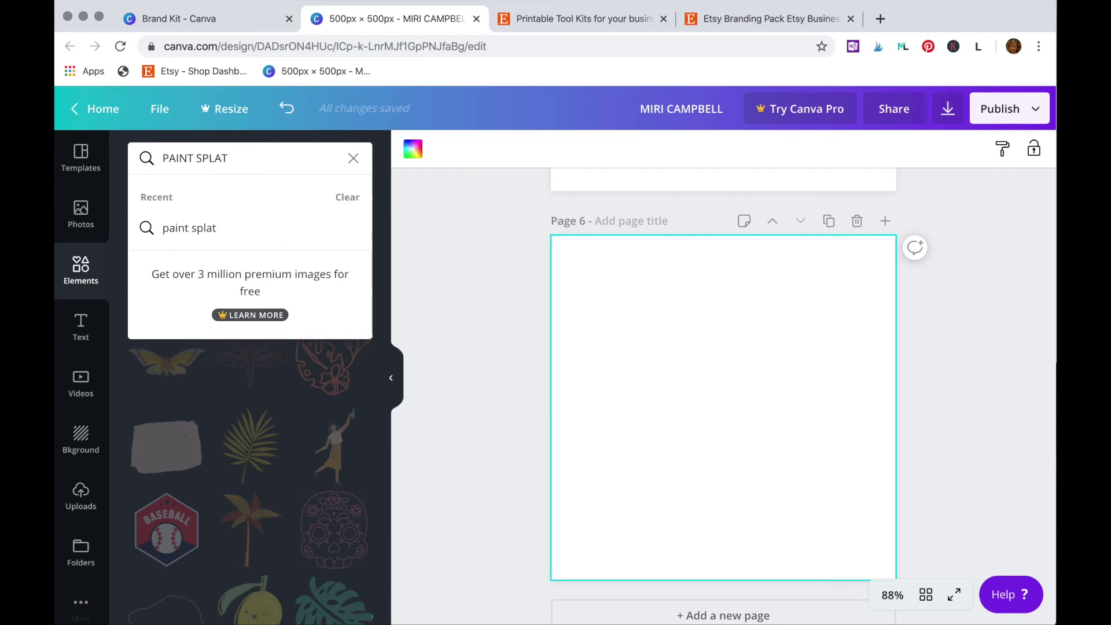
key("Return")
left_click_drag(243, 287, 623, 289)
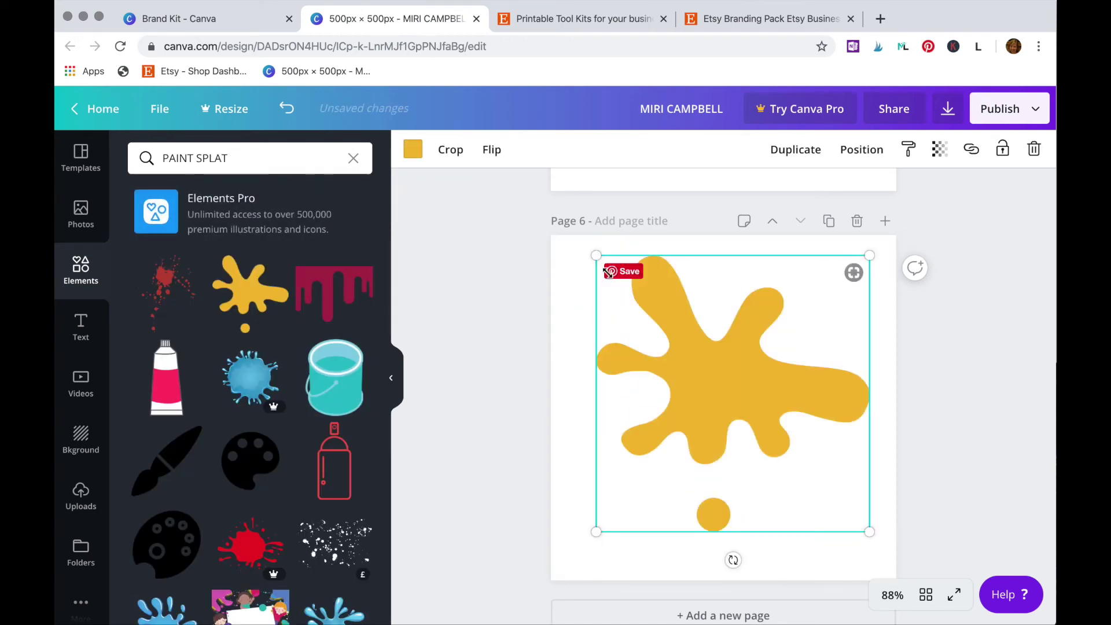
left_click_drag(610, 272, 658, 323)
left_click_drag(747, 390, 721, 385)
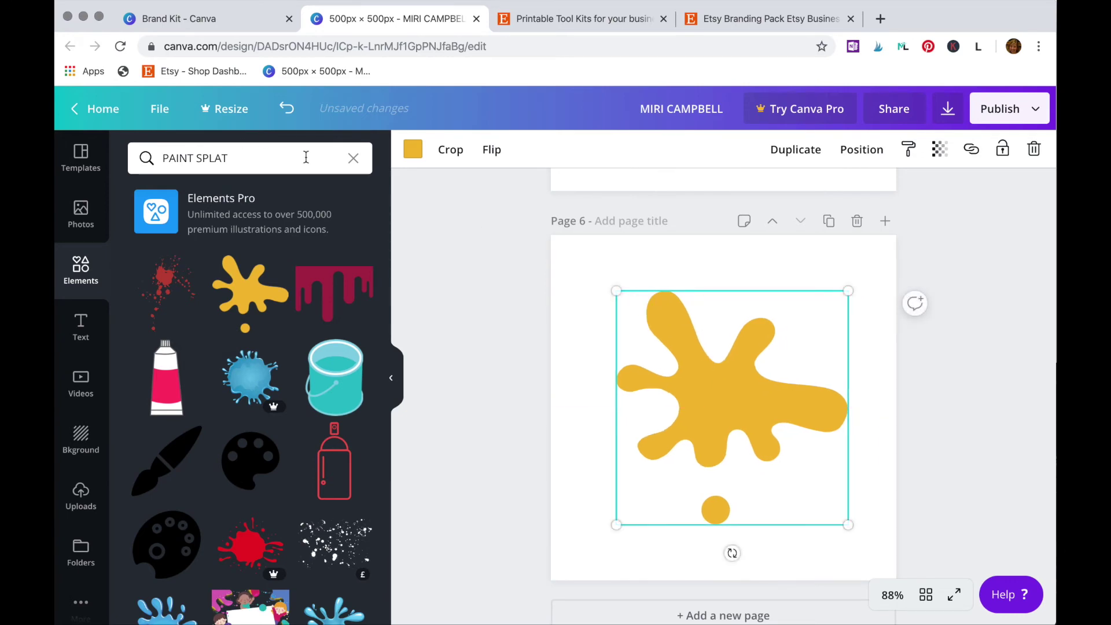
left_click(410, 153)
left_click(155, 330)
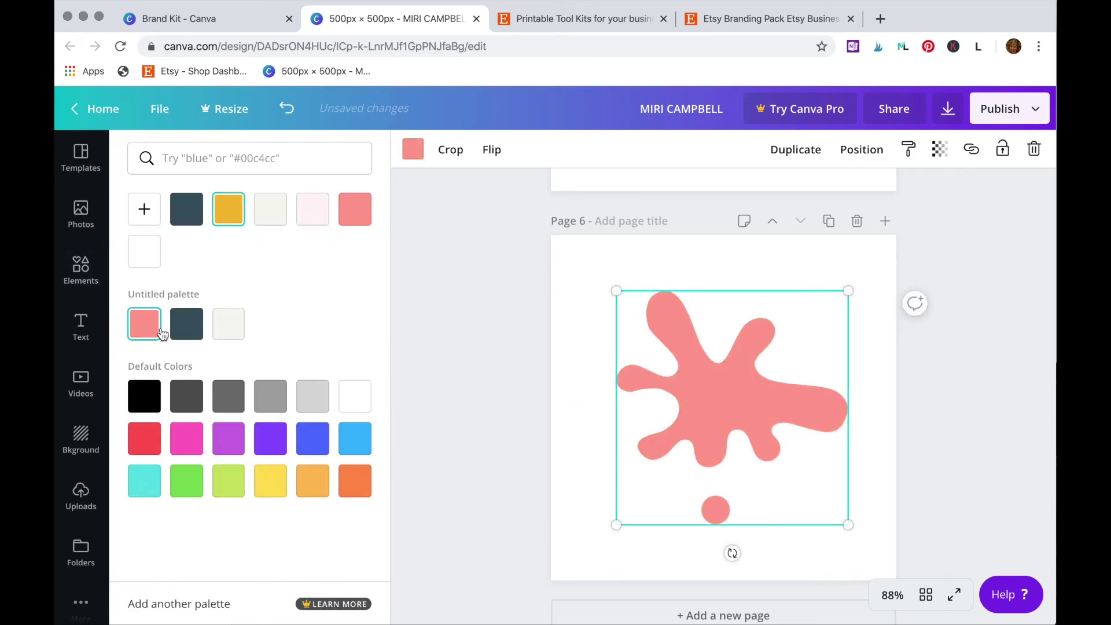
scroll(589, 301, "up", 6)
scroll(590, 302, "up", 4)
scroll(590, 302, "up", 4)
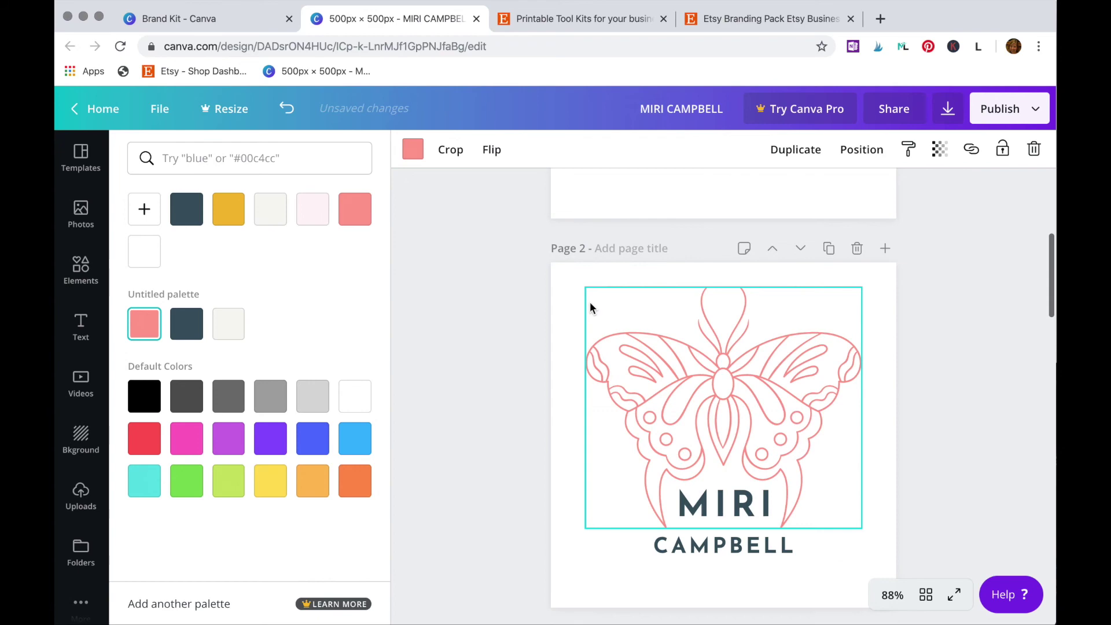
scroll(590, 301, "up", 5)
scroll(590, 301, "up", 1)
left_click(628, 265)
scroll(707, 569, "down", 4)
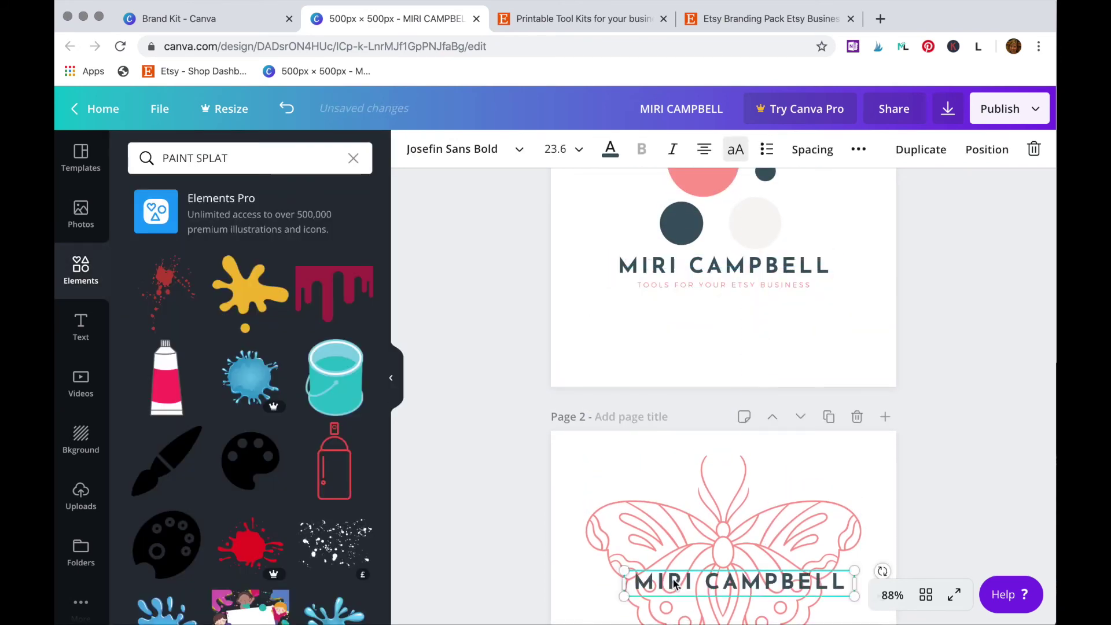
scroll(707, 570, "down", 4)
scroll(708, 570, "down", 4)
scroll(707, 570, "down", 3)
scroll(707, 569, "down", 4)
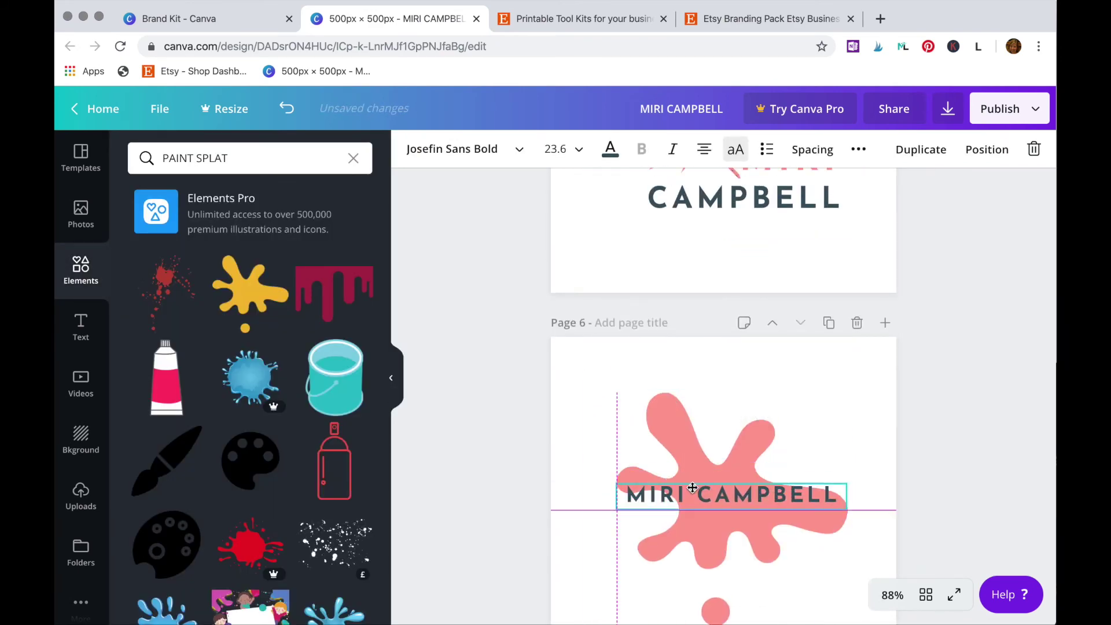
left_click_drag(708, 569, 687, 517)
scroll(699, 466, "down", 2)
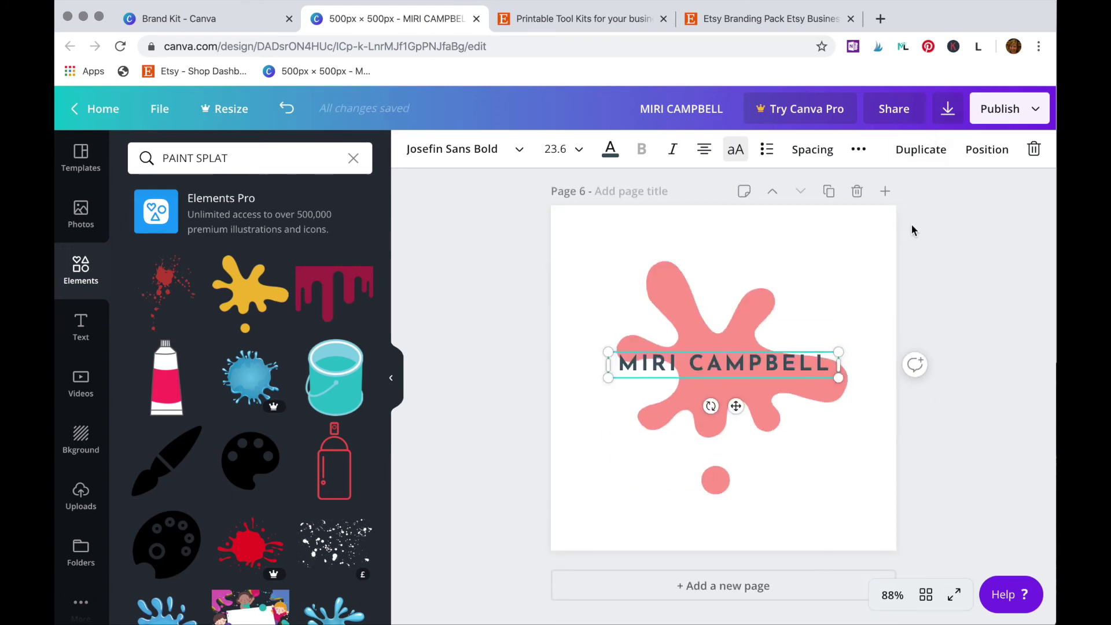
scroll(900, 247, "up", 10)
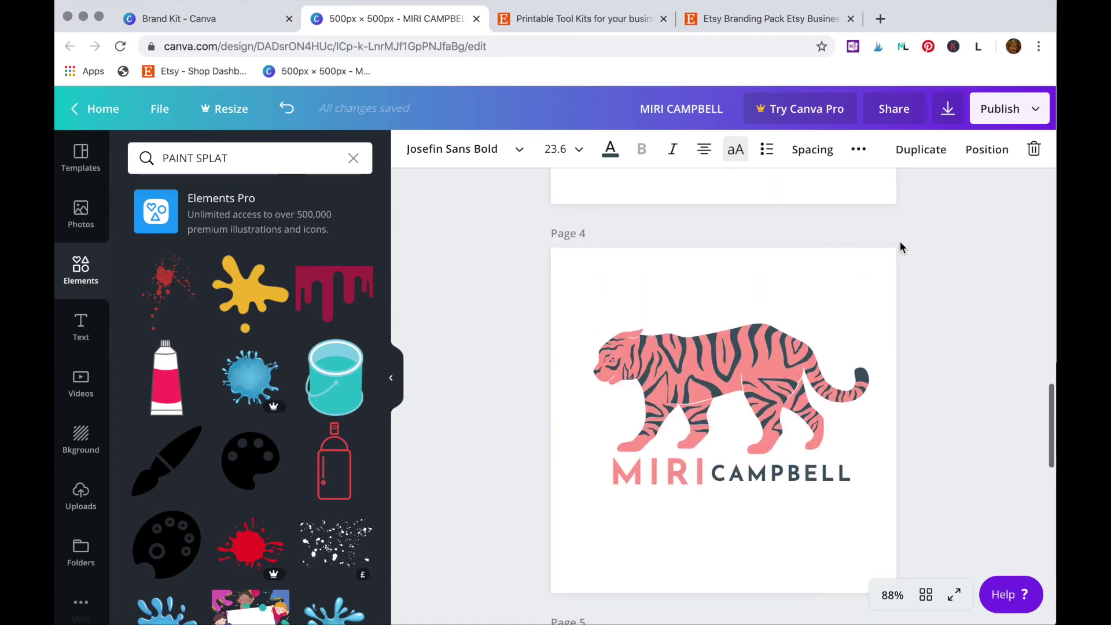
scroll(900, 243, "up", 1)
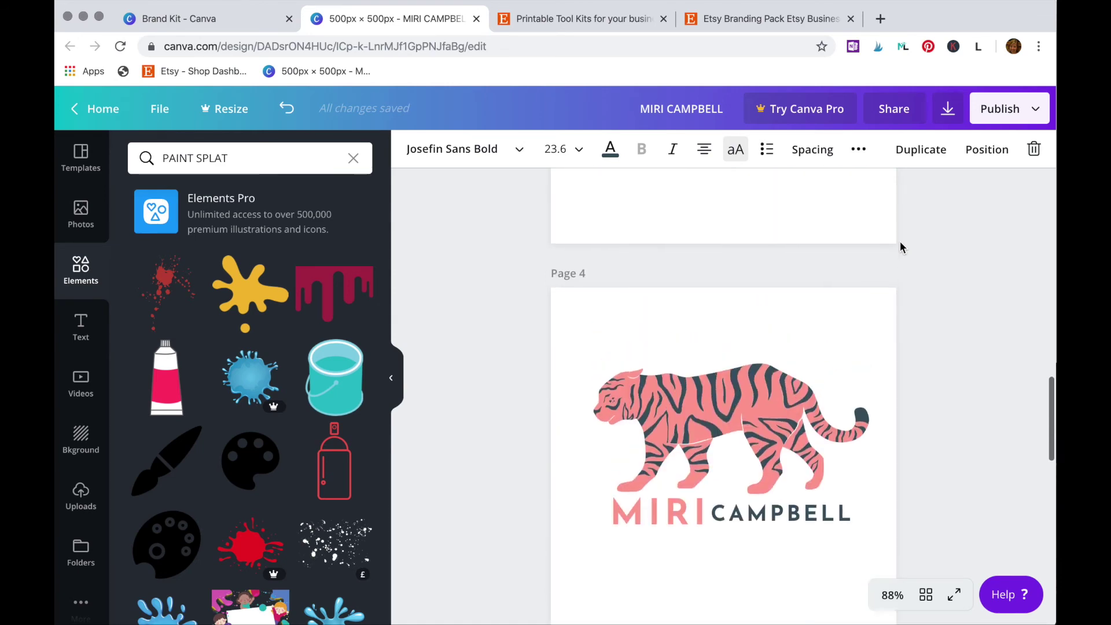
scroll(901, 243, "up", 3)
scroll(901, 243, "up", 1)
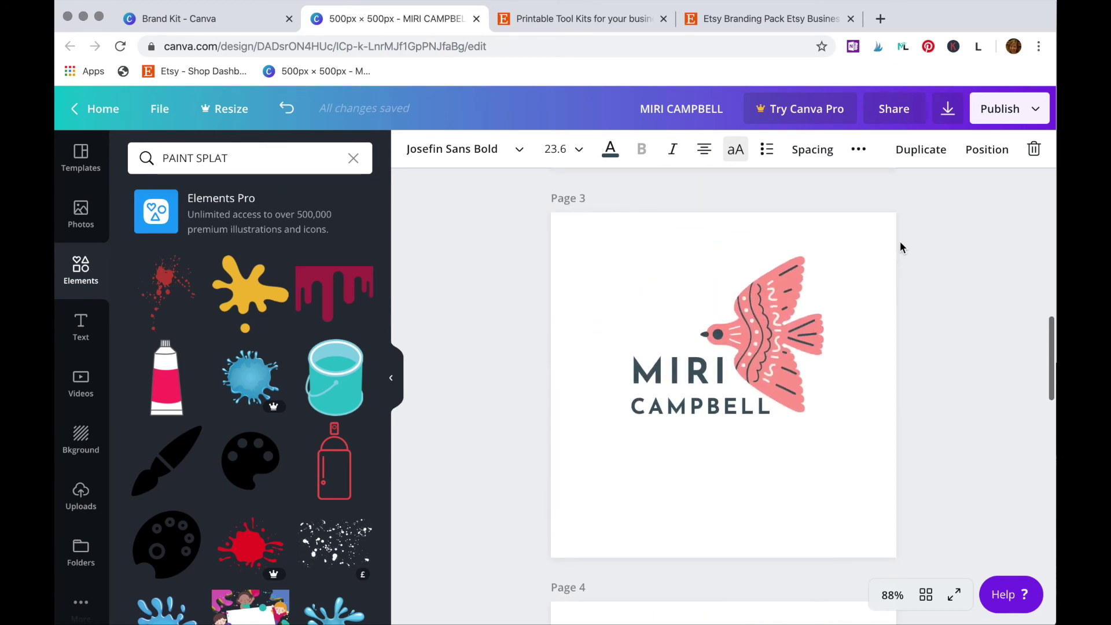
scroll(900, 241, "up", 2)
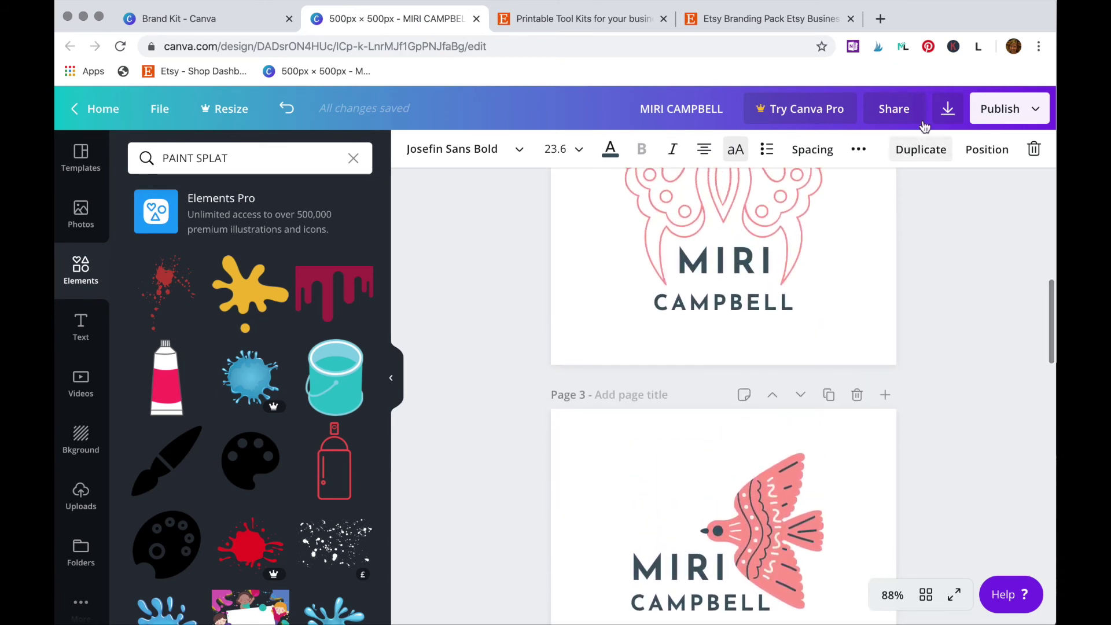
Download all six pages as PNG files in a zip
left_click(949, 110)
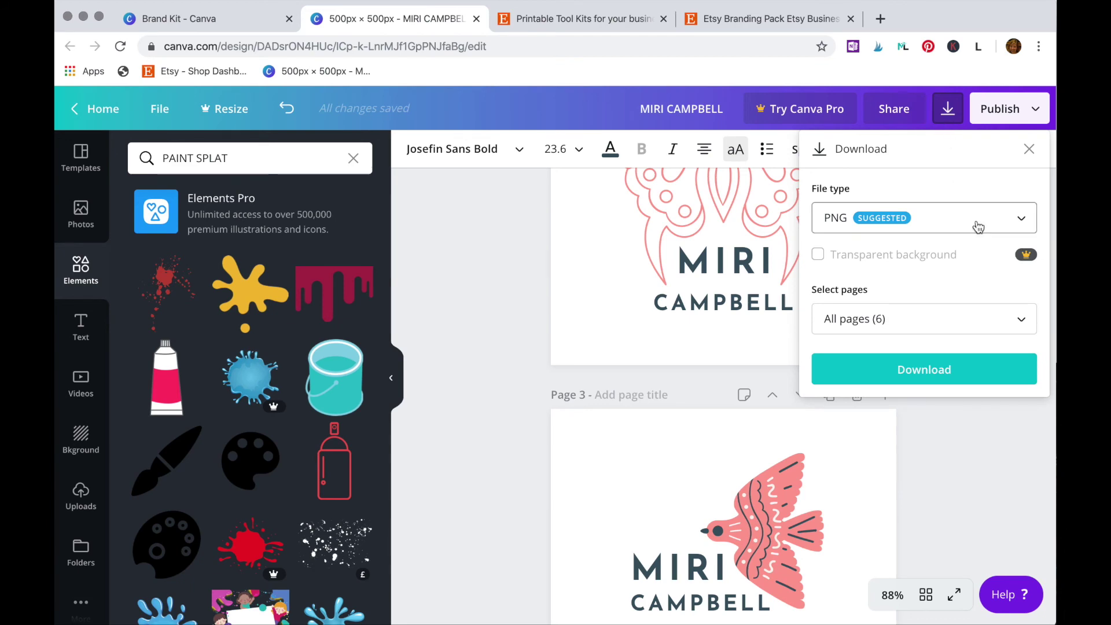
left_click(921, 372)
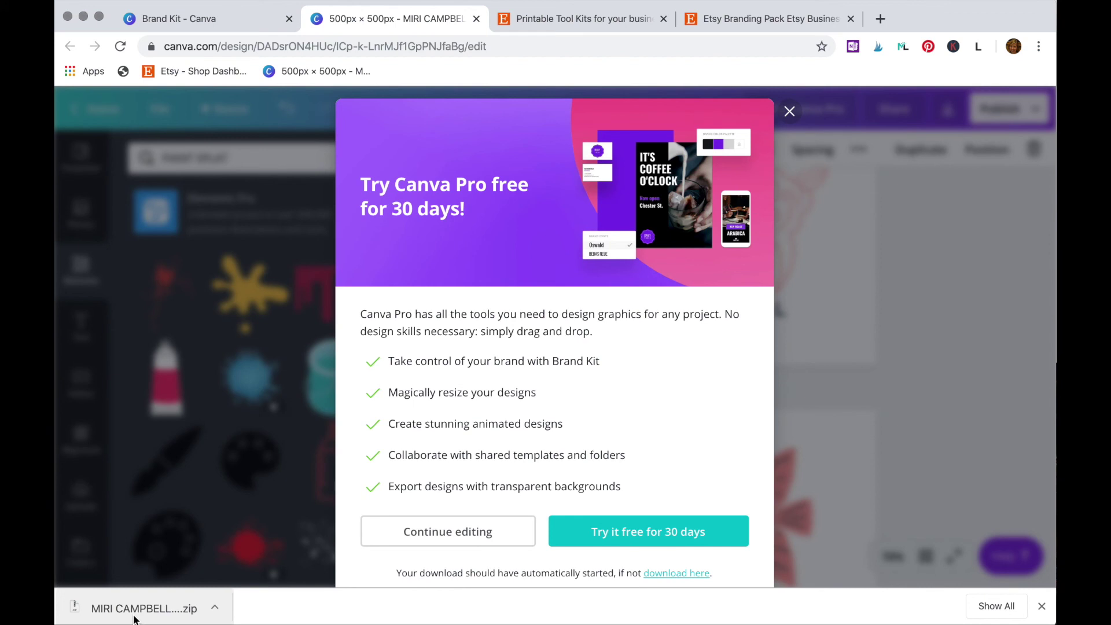
Return to the Etsy shop and open the Isabella Gray Etsy Shop Set listing
left_click(560, 20)
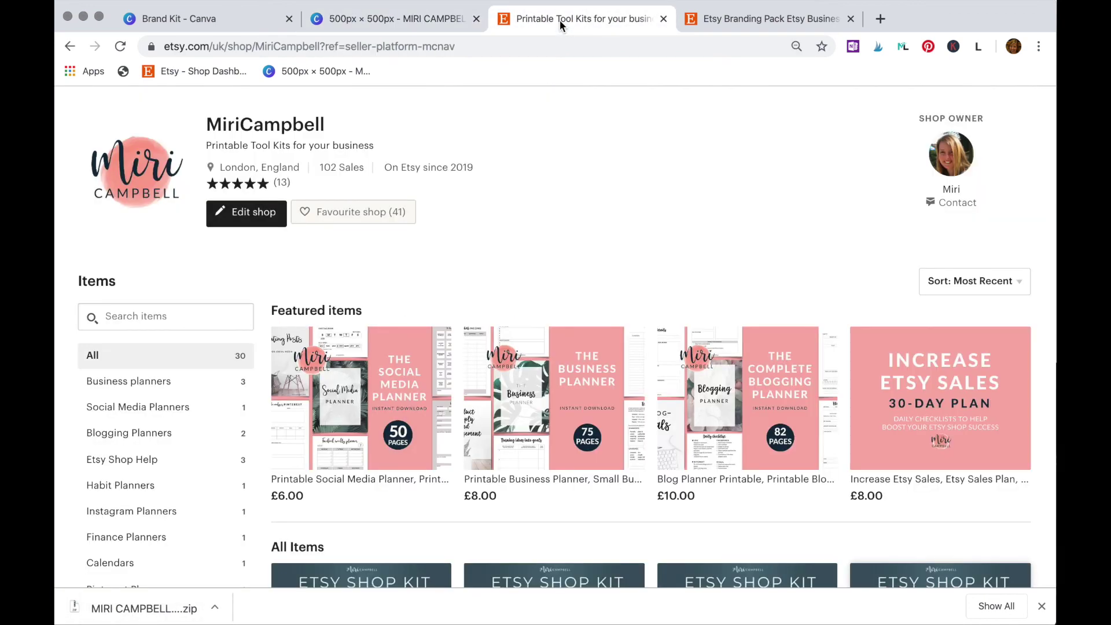
scroll(564, 141, "up", 2)
scroll(564, 142, "up", 3)
scroll(564, 141, "down", 1)
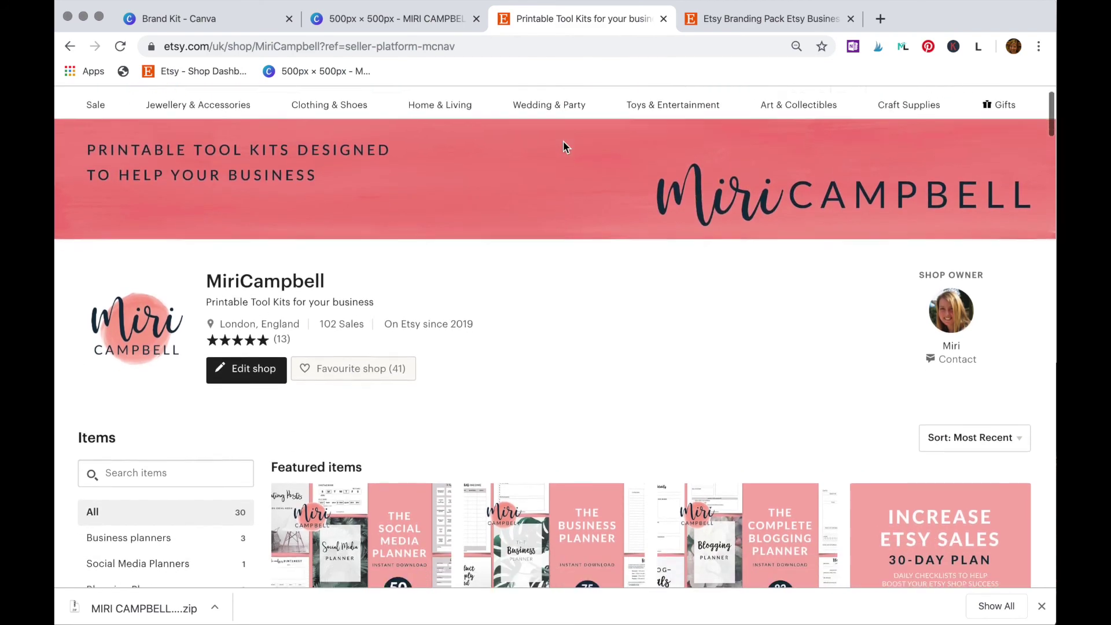
scroll(563, 140, "down", 2)
scroll(563, 140, "down", 3)
scroll(564, 140, "down", 2)
scroll(564, 141, "down", 1)
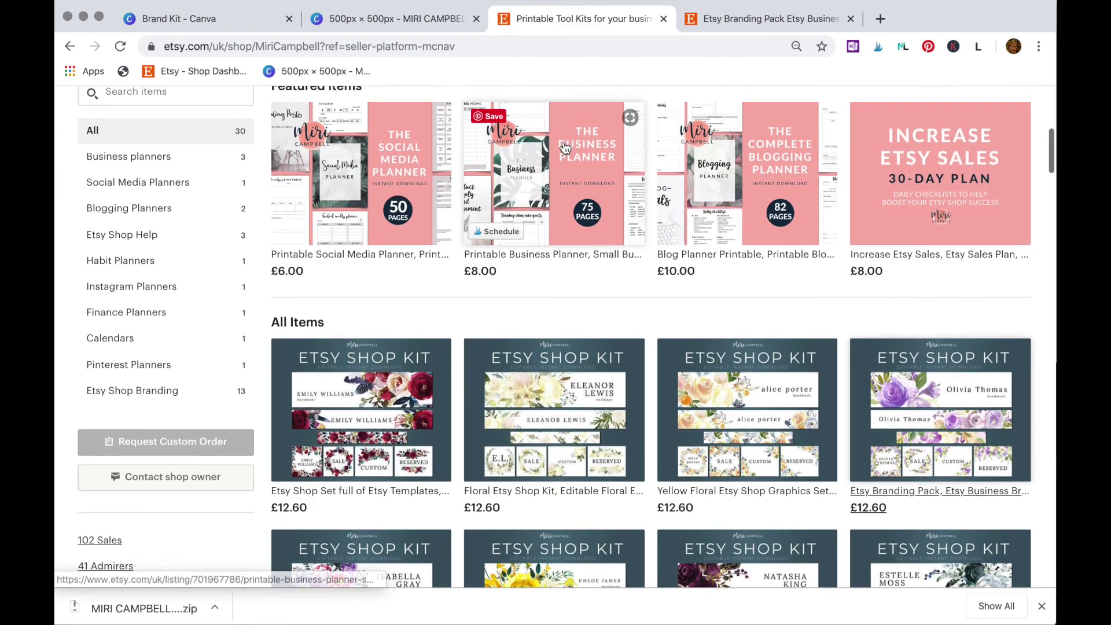
scroll(564, 148, "down", 3)
scroll(564, 148, "down", 2)
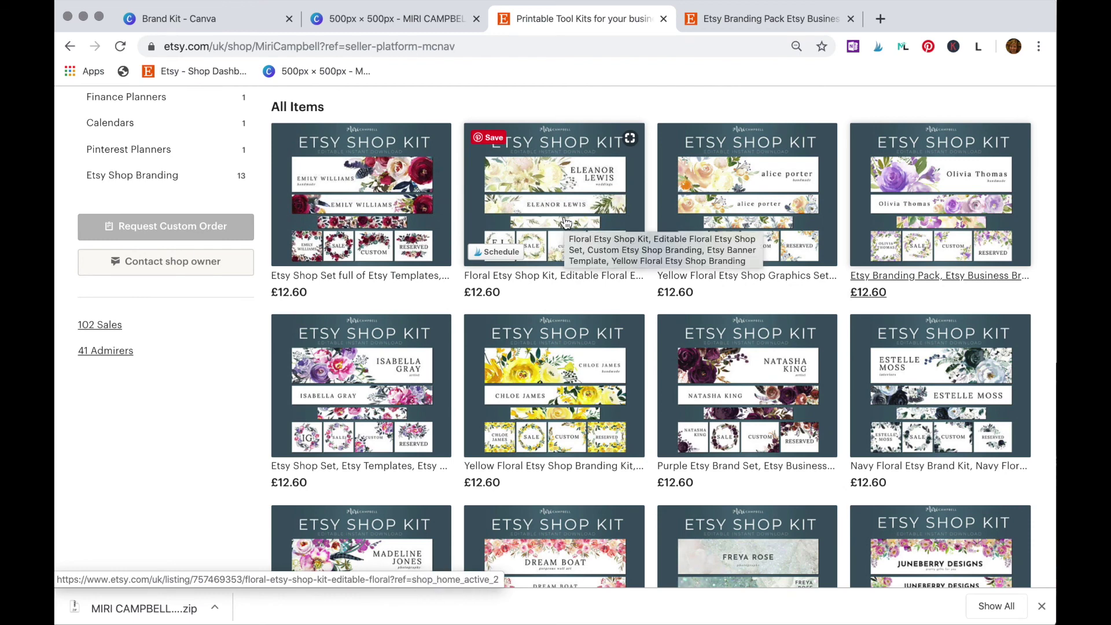
scroll(564, 223, "down", 2)
scroll(564, 223, "down", 3)
scroll(564, 223, "down", 1)
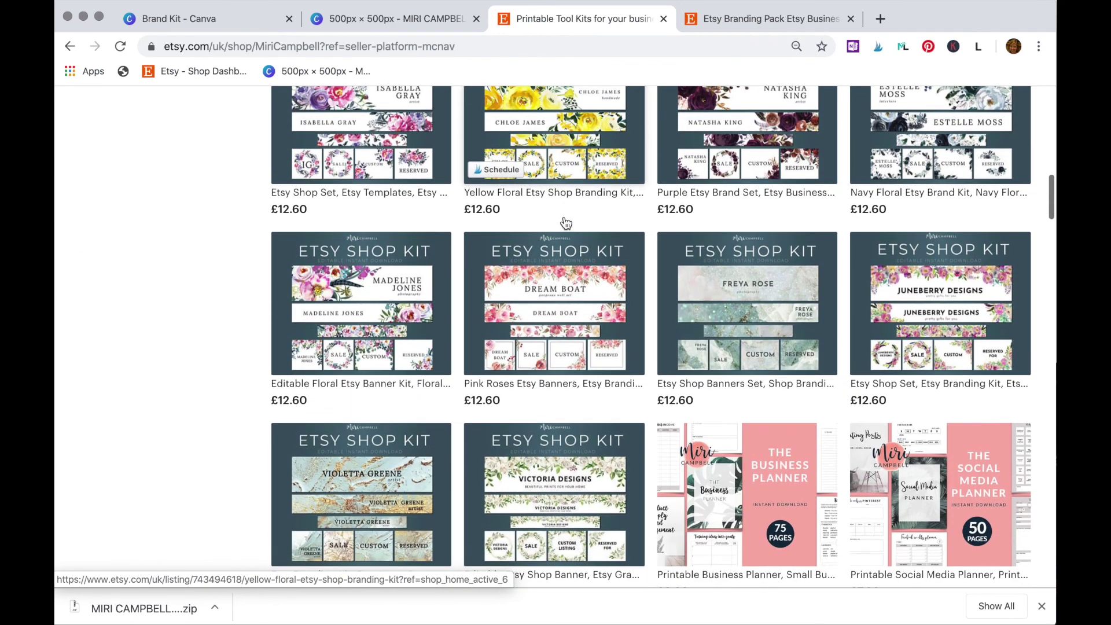
scroll(564, 223, "up", 1)
scroll(565, 223, "up", 3)
scroll(564, 223, "up", 1)
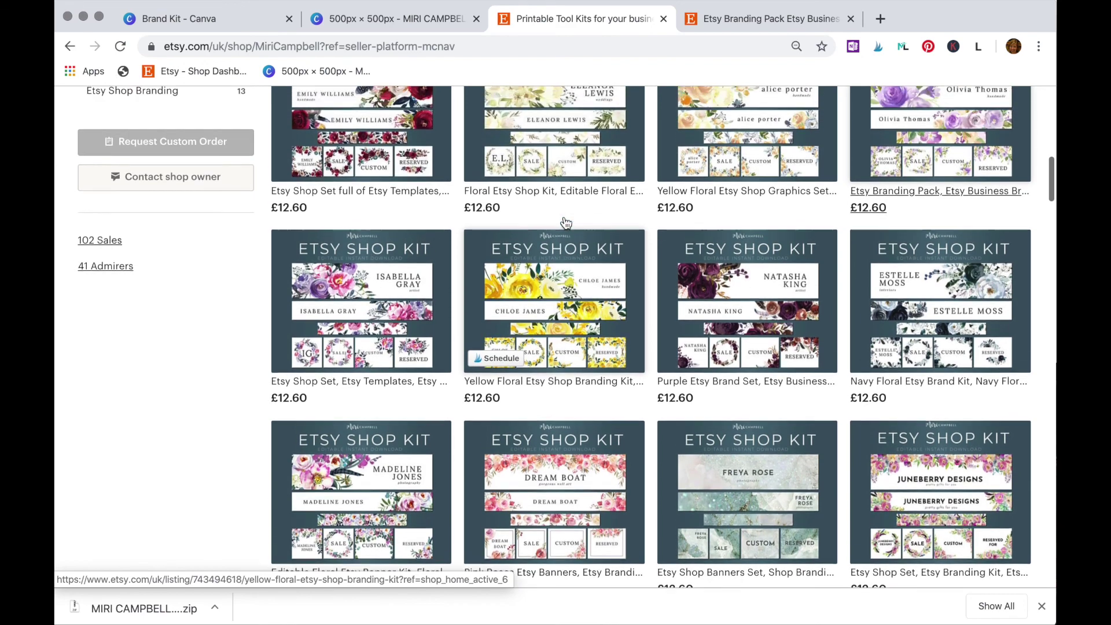
scroll(565, 223, "up", 1)
mouse_move(554, 167)
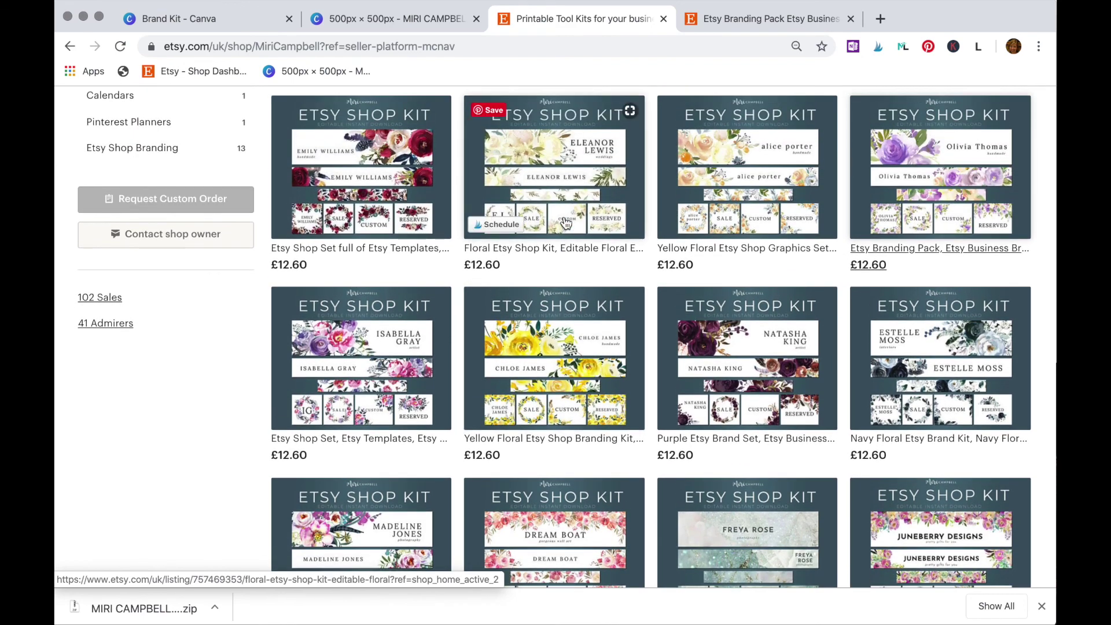
left_click(339, 369)
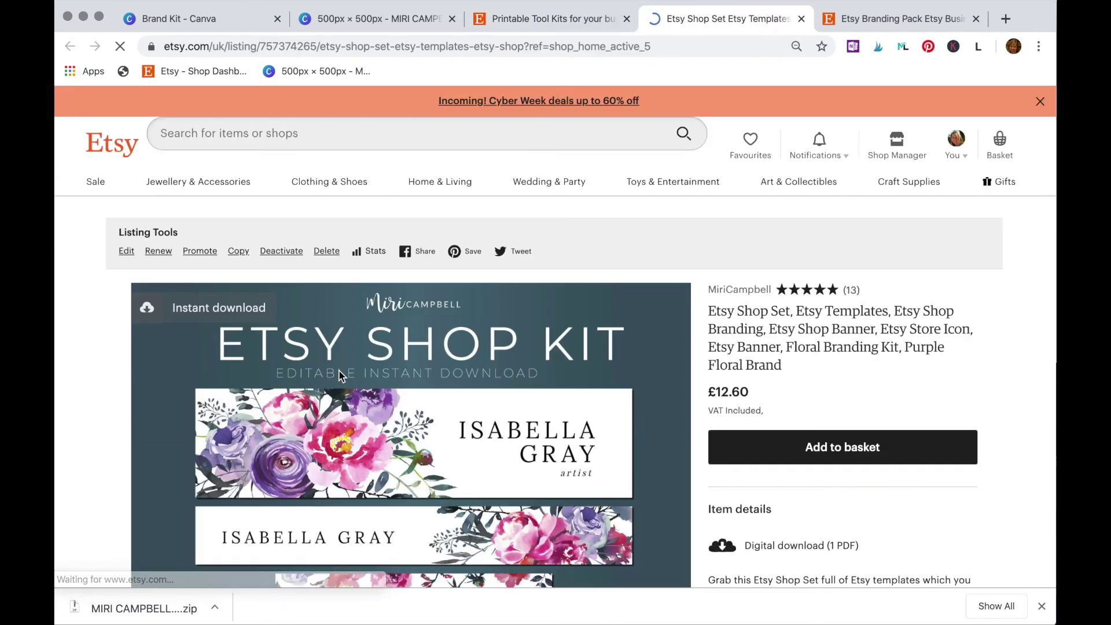
scroll(338, 370, "down", 3)
scroll(339, 370, "down", 2)
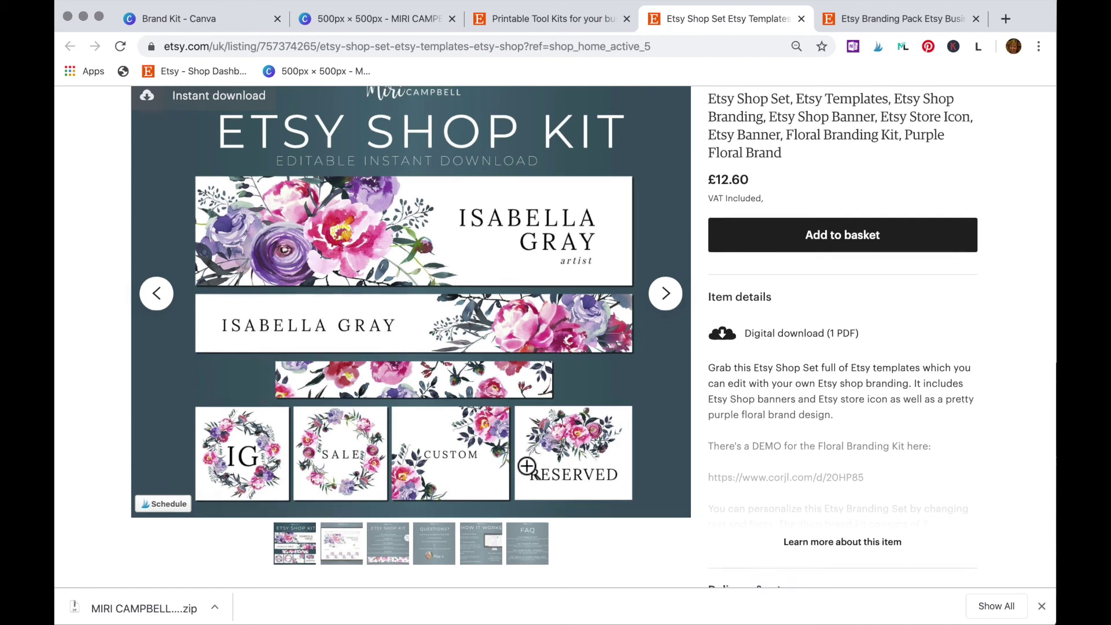
scroll(527, 466, "up", 1)
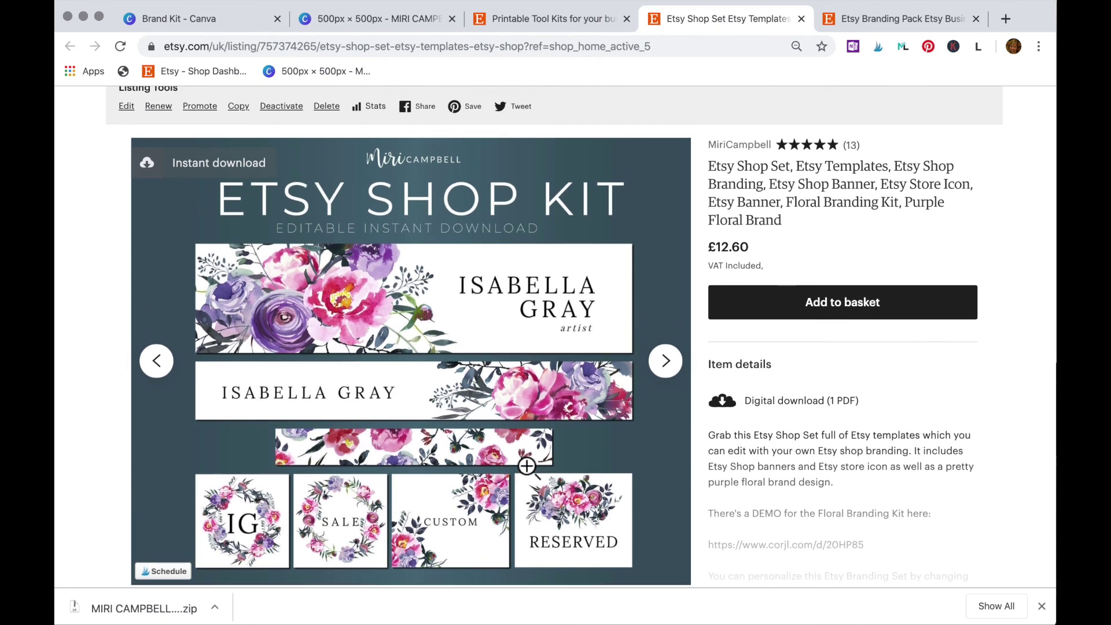